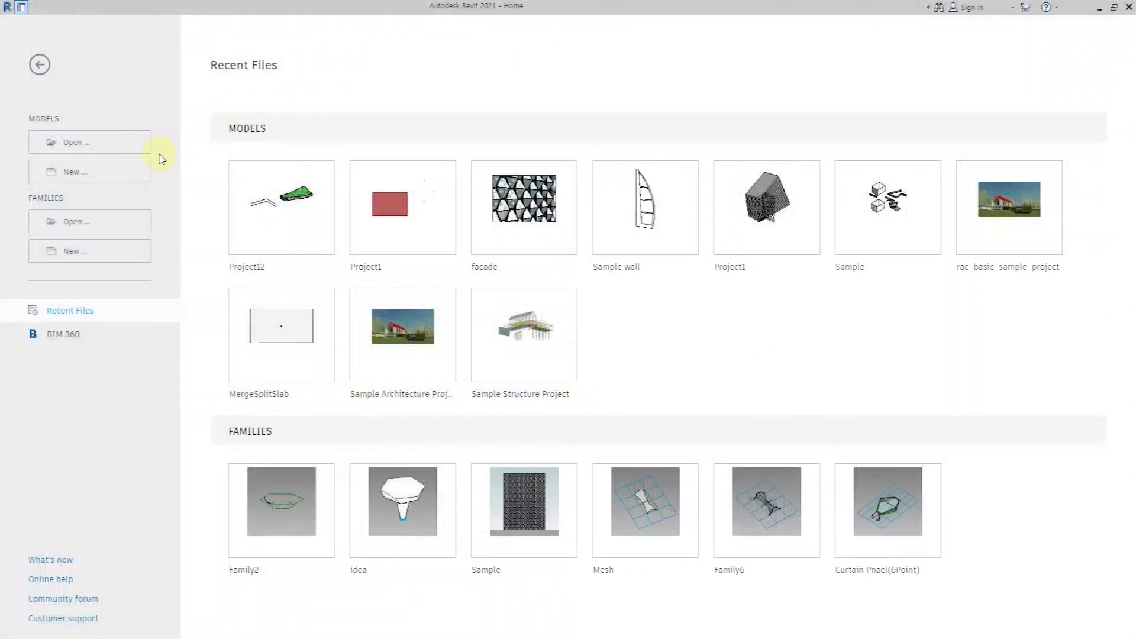
Create a new project from the Metric-Architectural Template
left_click(127, 173)
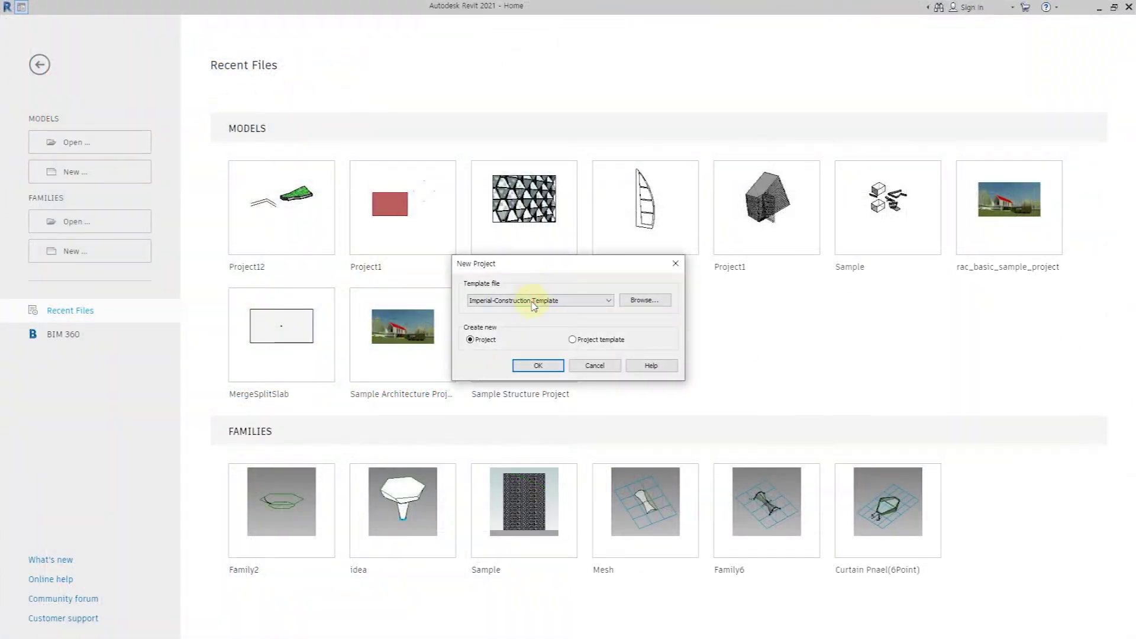
left_click(532, 304)
left_click(532, 354)
left_click(532, 367)
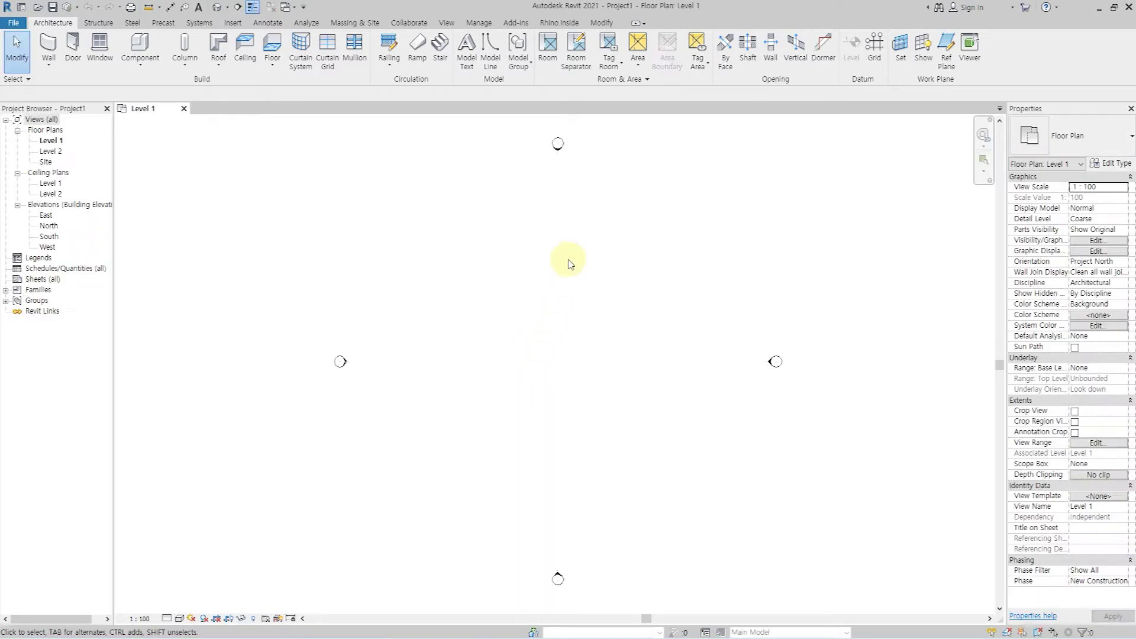
Switch to the default 3D view and start Rhino.Inside to launch Rhino within Revit
left_click(216, 8)
middle_click_drag(512, 398, 544, 363, "shift")
left_click(552, 24)
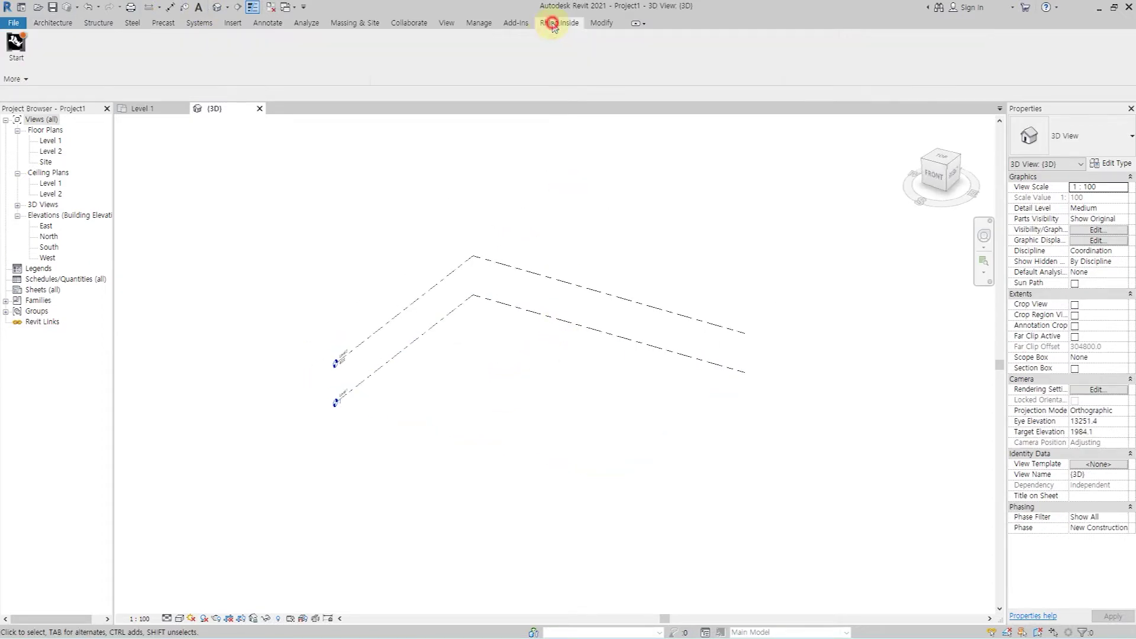
left_click(26, 47)
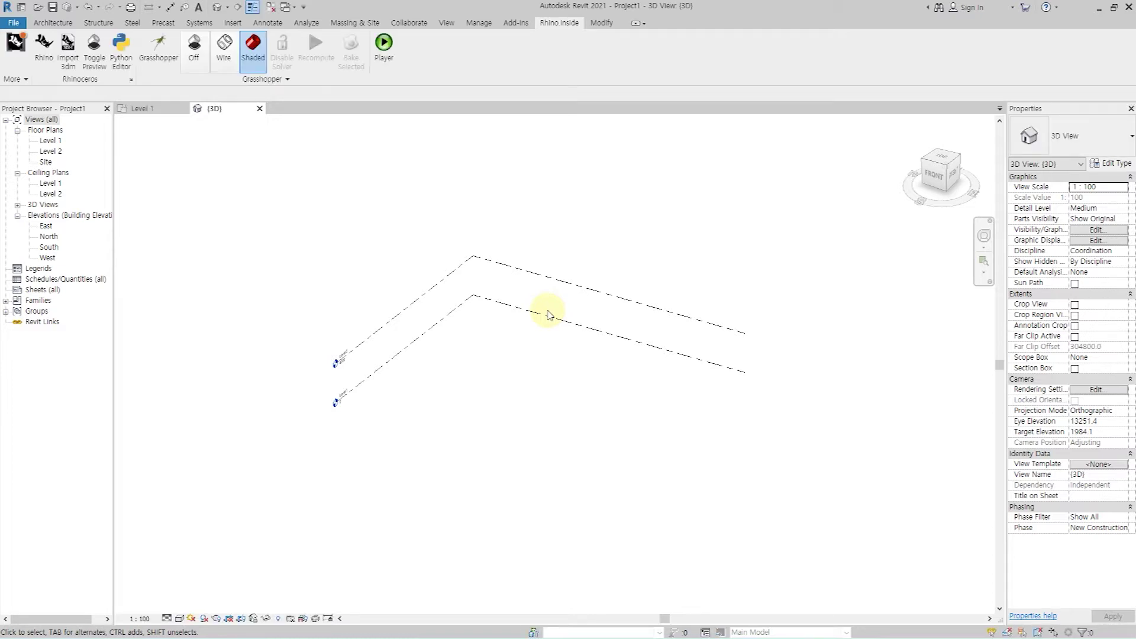
left_click(44, 49)
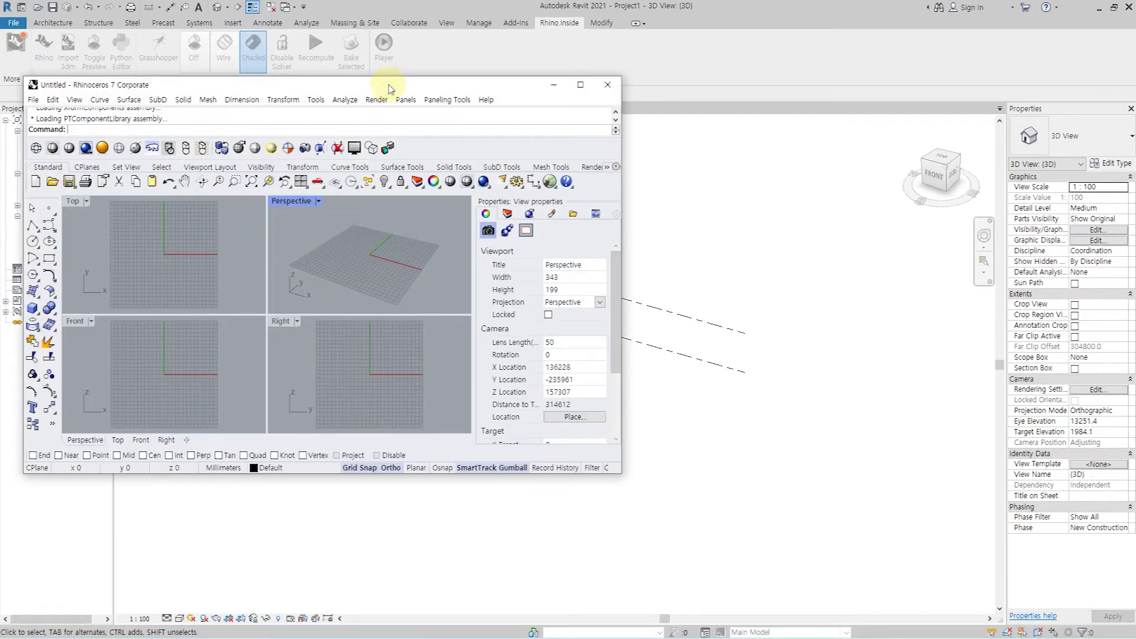
Dock Rhino left and Revit right, with Rhino's Perspective viewport maximized
key("super+Left")
left_click(736, 13)
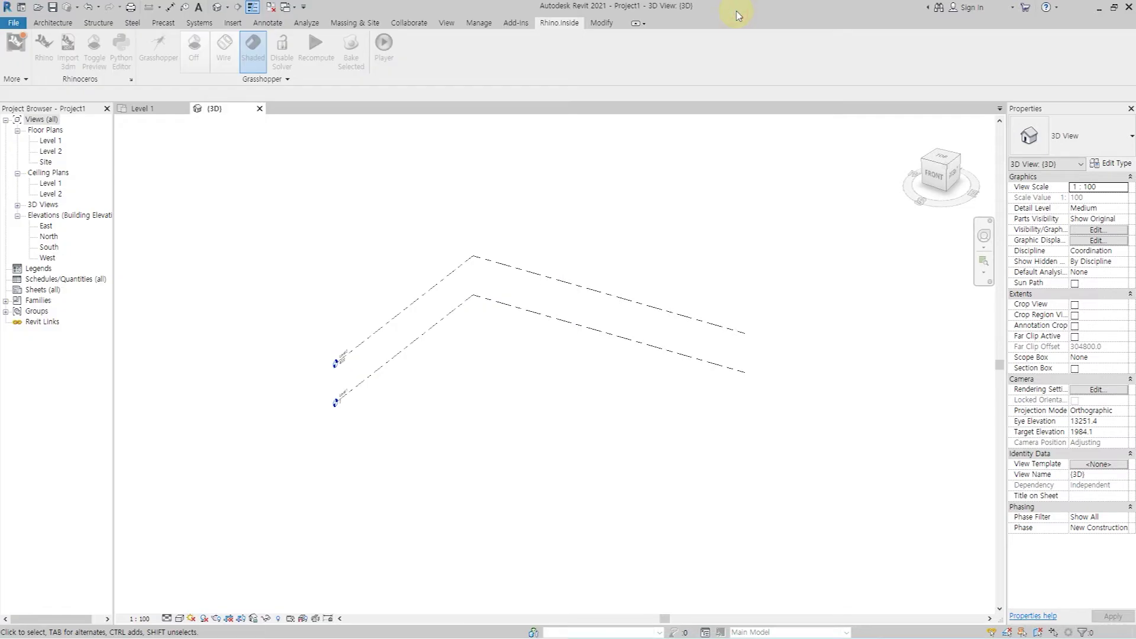
key("super+Right")
left_click(359, 220)
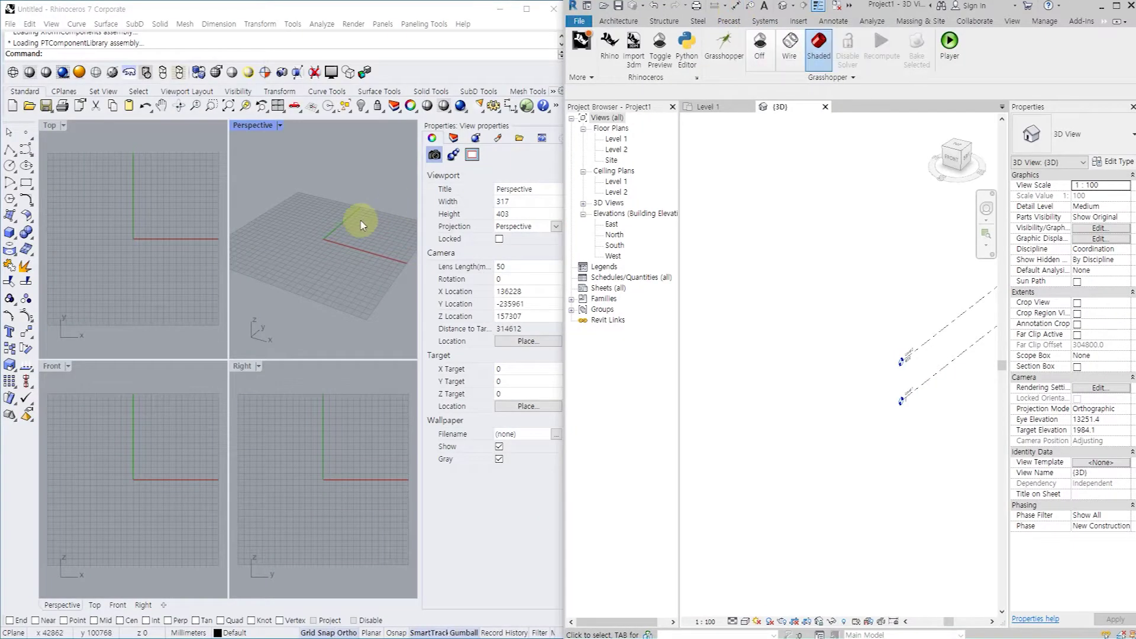
double_click(254, 125)
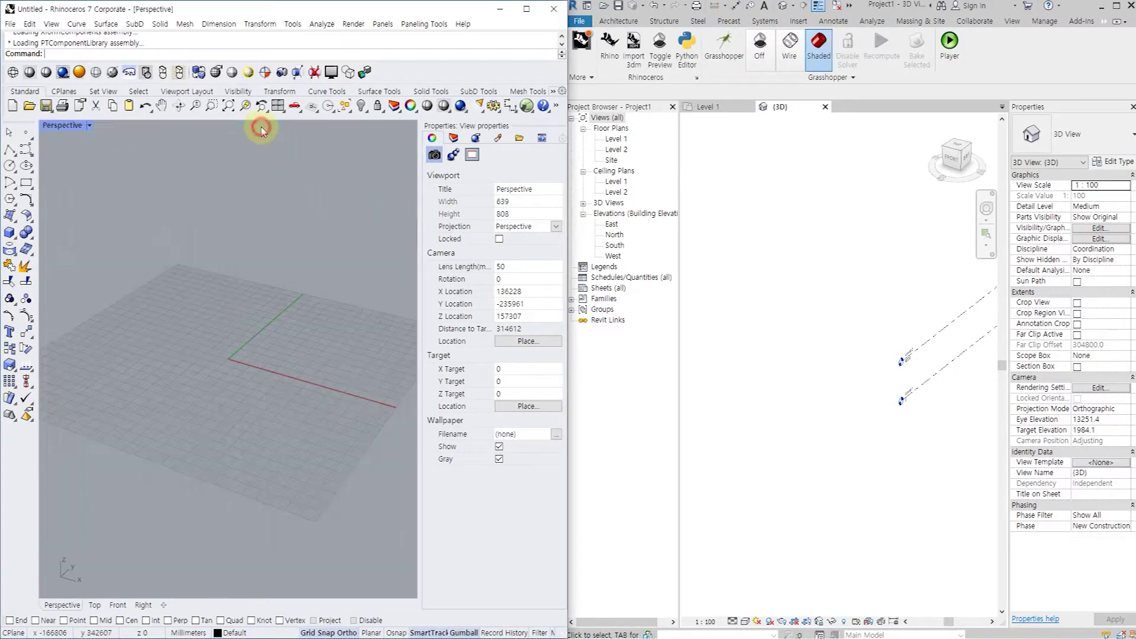
left_click(731, 278)
scroll(731, 279, "down", 2)
middle_click_drag(917, 332, 824, 337)
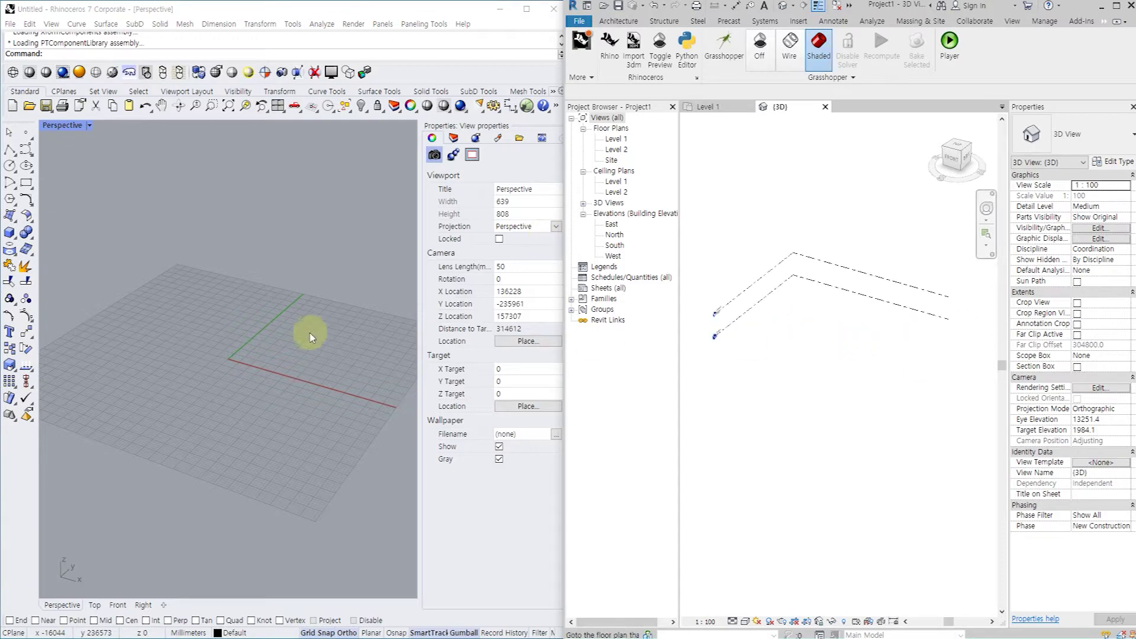
left_click(244, 322)
Draw a 3-point rectangle in Rhino and extrude it upward into a box with ExtrudeCrv
left_click(203, 318)
left_click(140, 351)
left_click(256, 384)
type("ext")
key("Return")
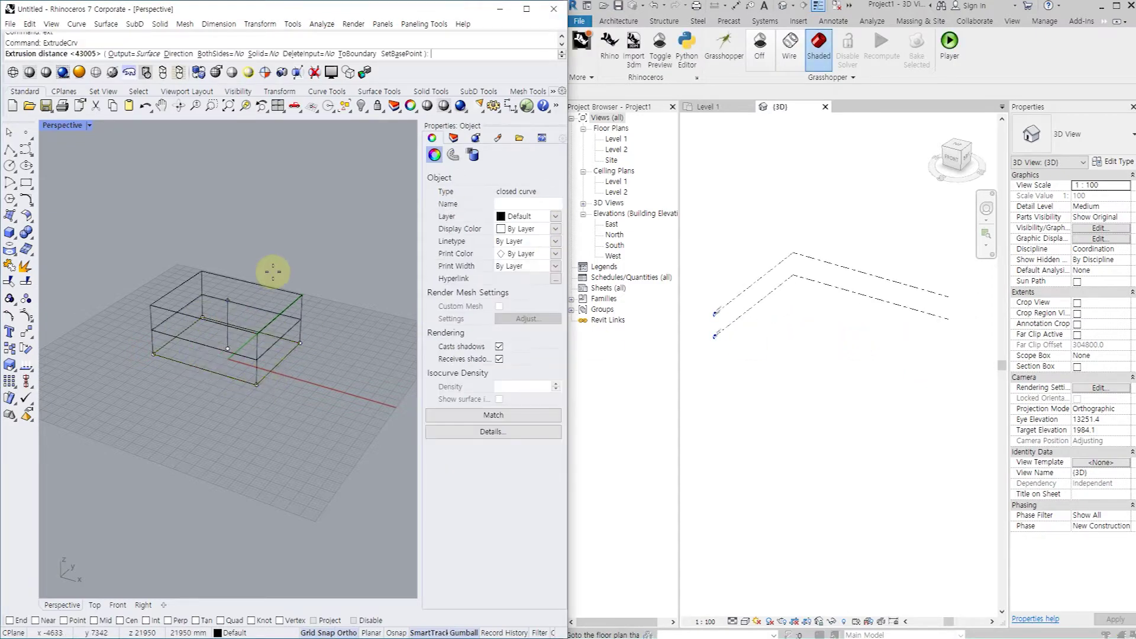
left_click(272, 242)
left_click(343, 264)
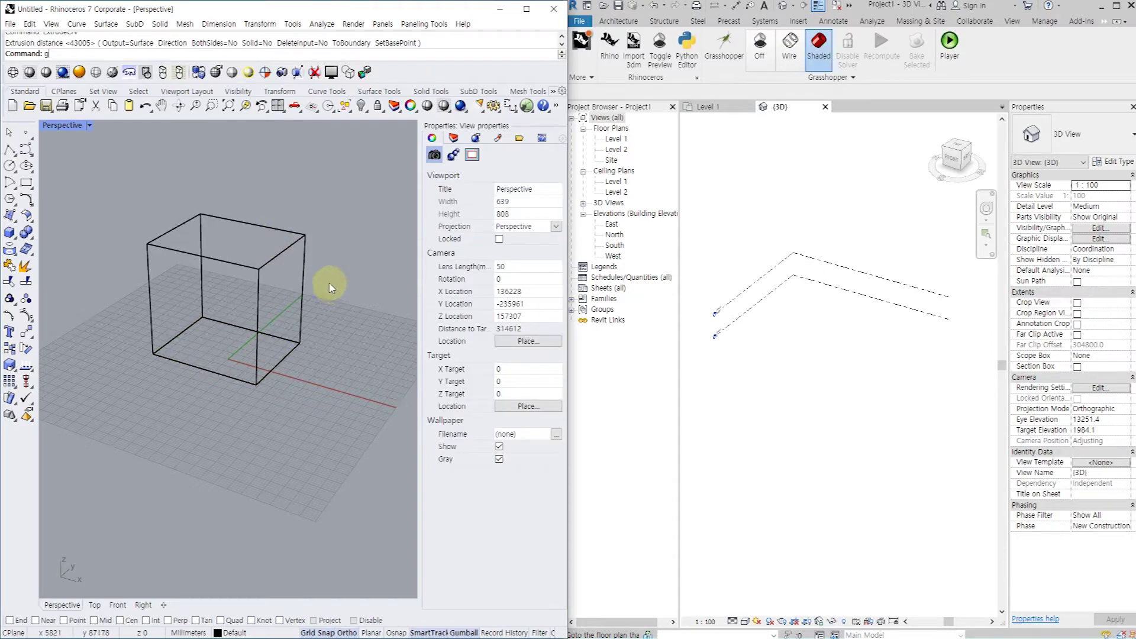
Switch to Ghosted display, cap the extruded box closed, and launch Grasshopper
key("ctrl+alt+g")
scroll(150, 342, "down", 3)
right_click_drag(169, 355, 222, 339)
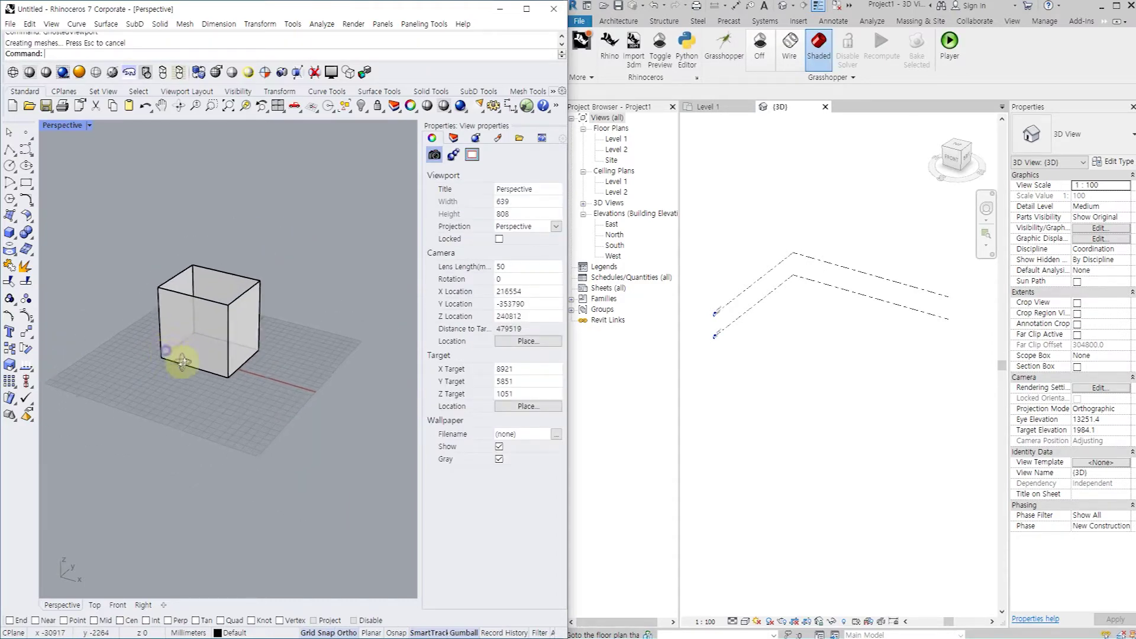
left_click(219, 341)
left_click(255, 378)
right_click_drag(254, 377, 248, 323)
type("cap")
key("Return")
left_click(274, 292)
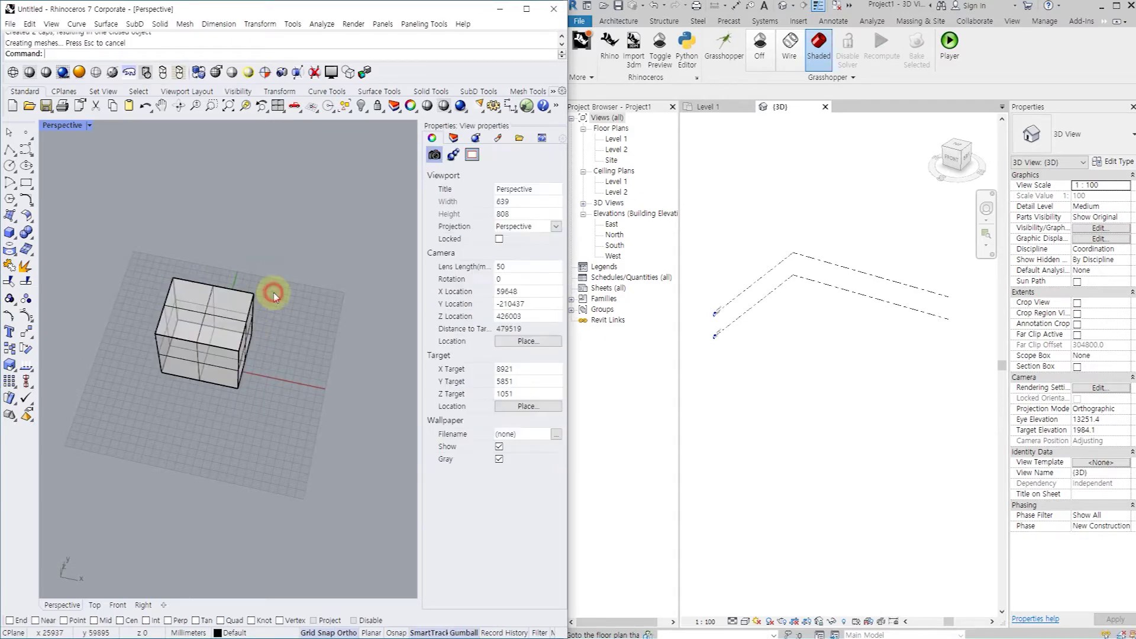
mouse_move(274, 292)
right_mouse_down()
mouse_move(305, 349)
mouse_move(313, 327)
right_mouse_up()
type("Grass")
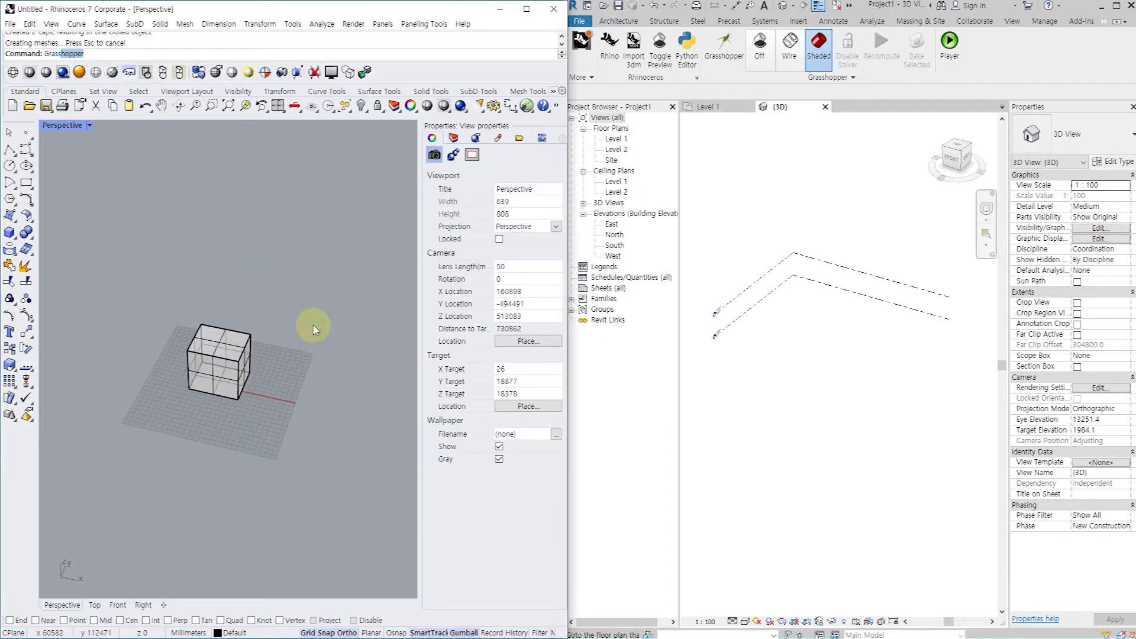
key("Return")
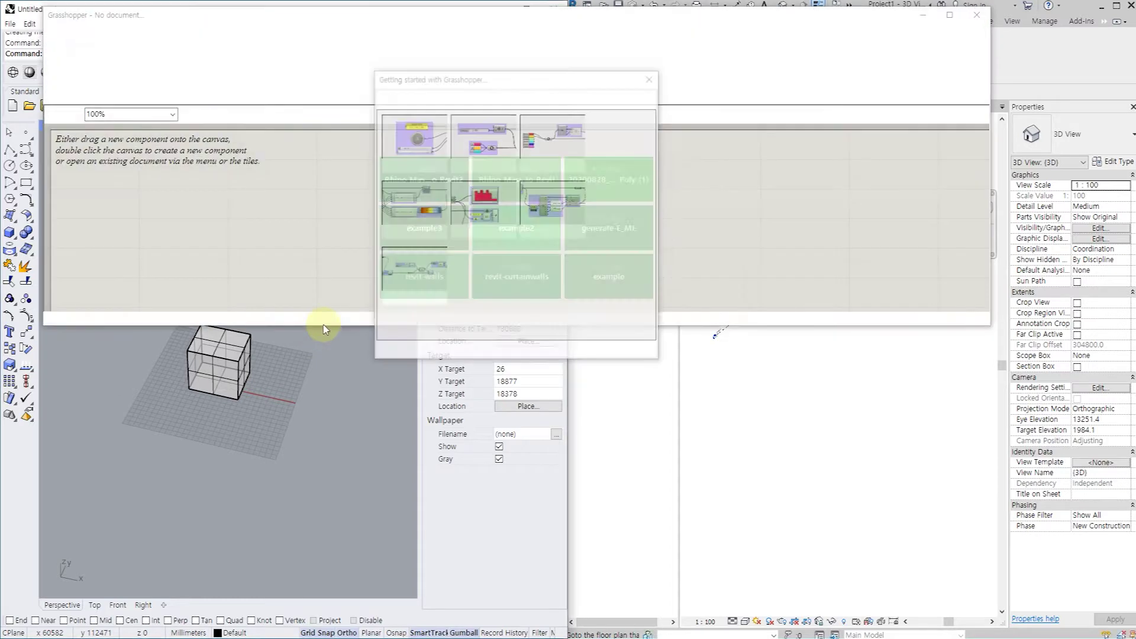
Maximize the Grasshopper window and place a Brep parameter on the canvas
left_click(652, 73)
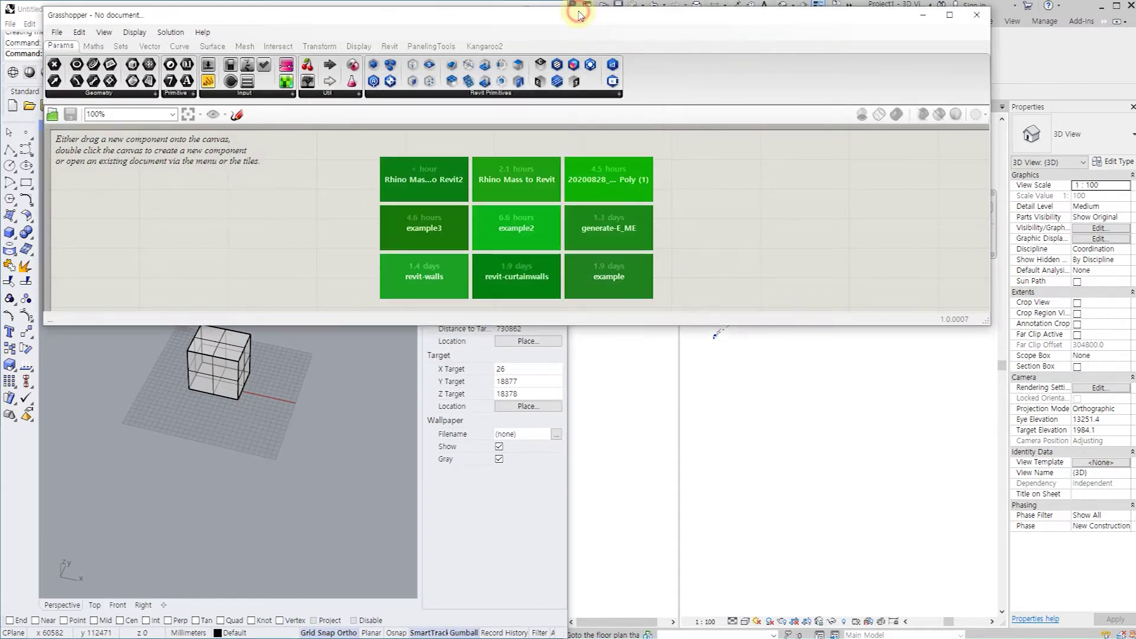
double_click(579, 16)
left_click(950, 17)
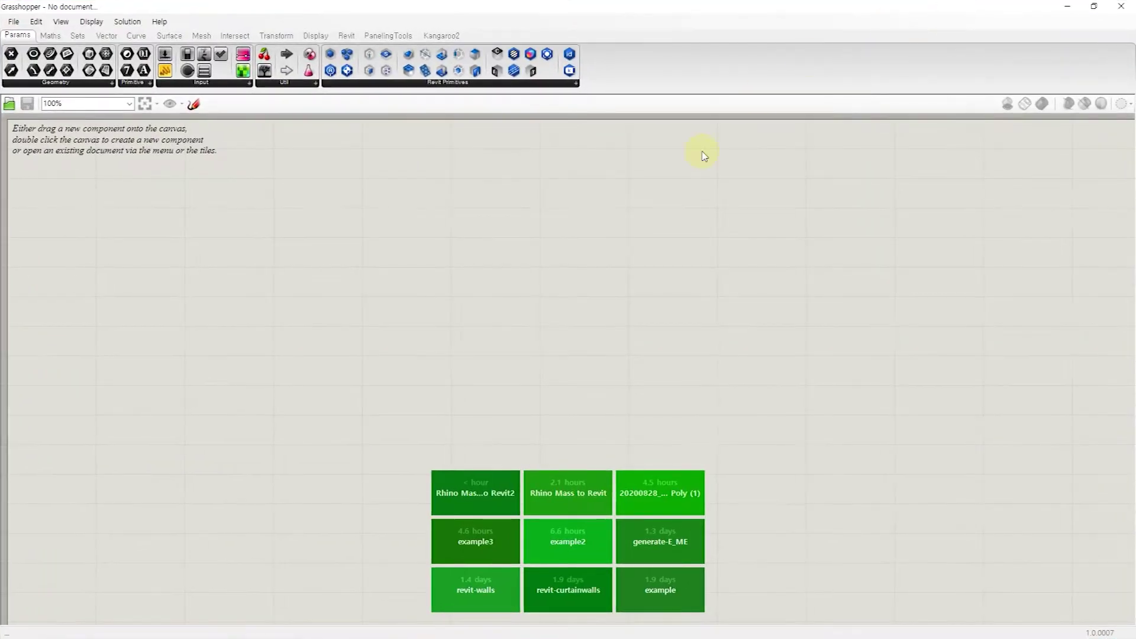
right_click(330, 290)
left_click(309, 282)
double_click(309, 282)
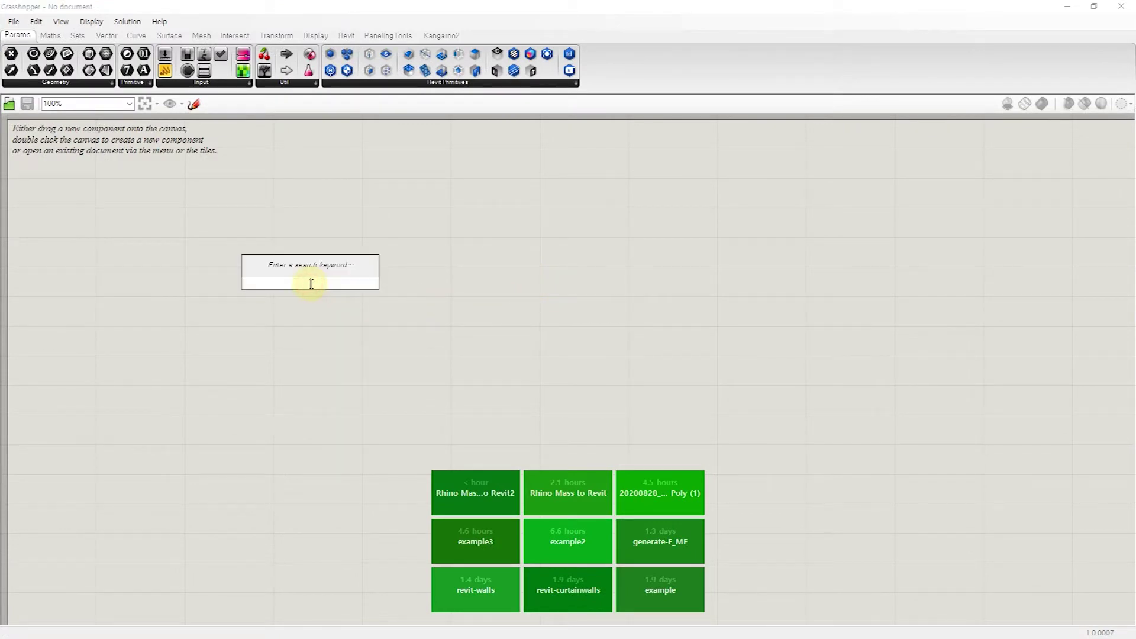
type("brep")
key("Return")
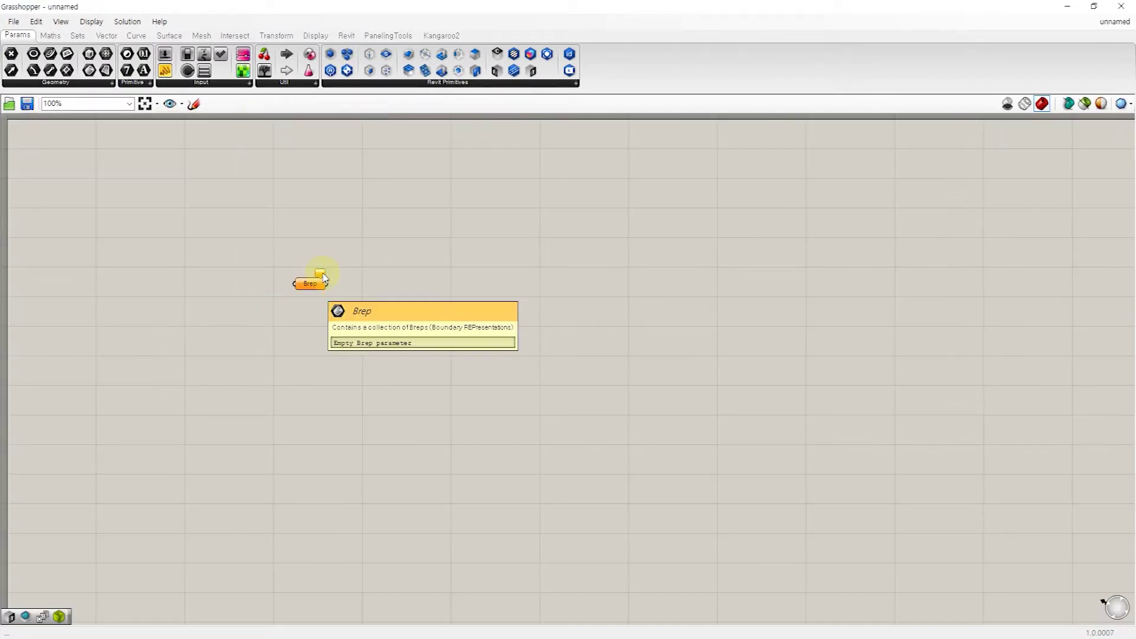
Add a New Component Family component and wire the Brep into its G input
scroll(370, 256, "up", 2)
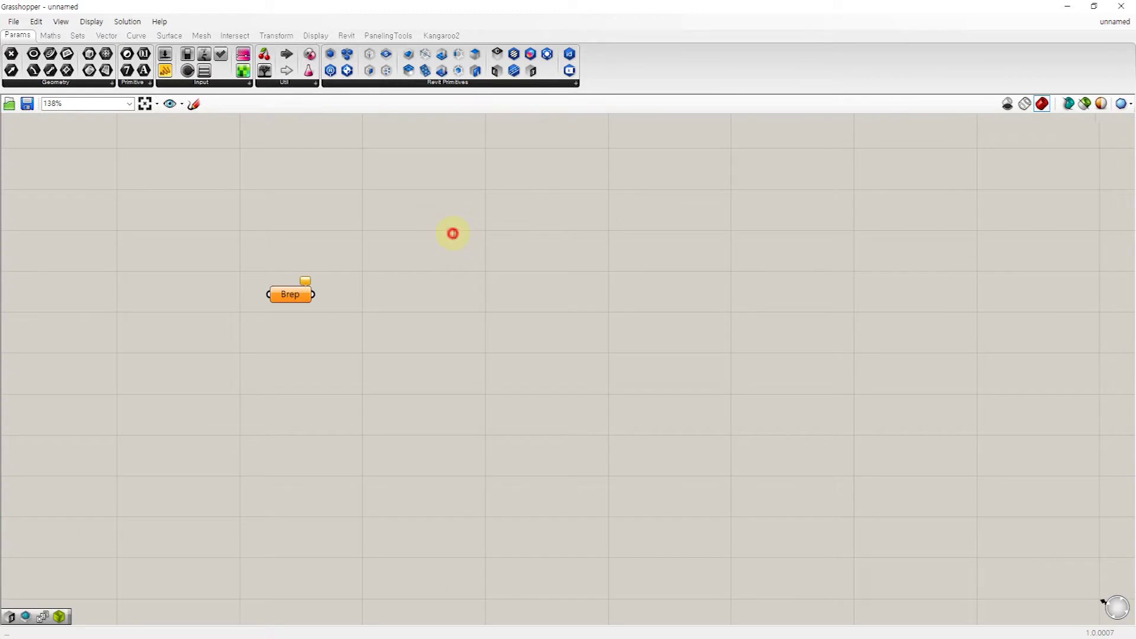
double_click(453, 236)
type("new")
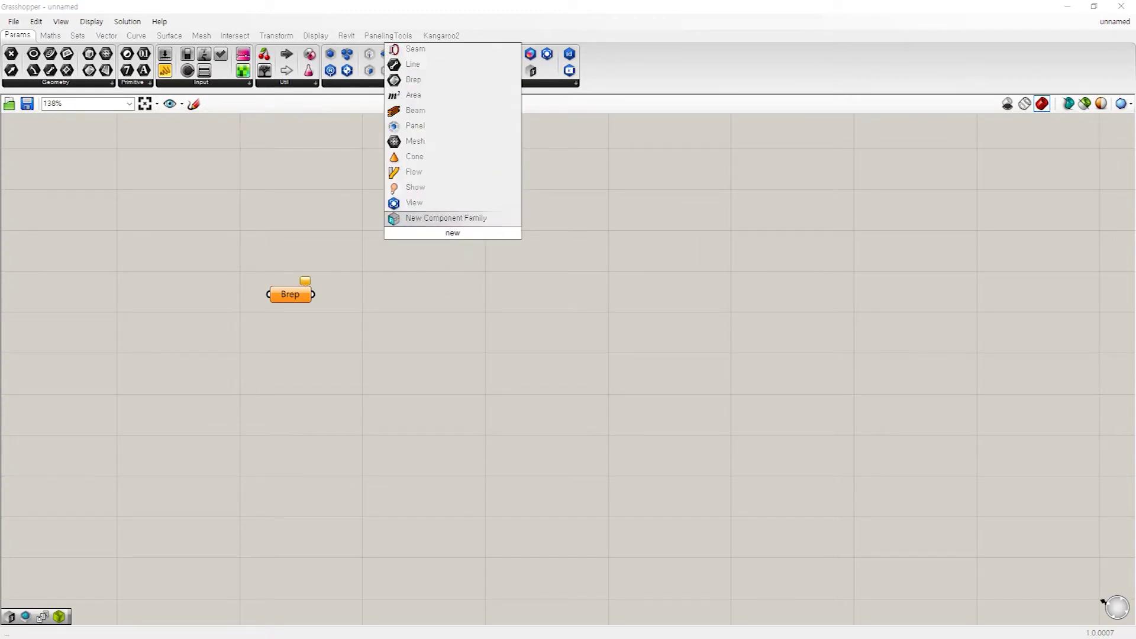
key("Return")
left_click_drag(451, 233, 548, 233)
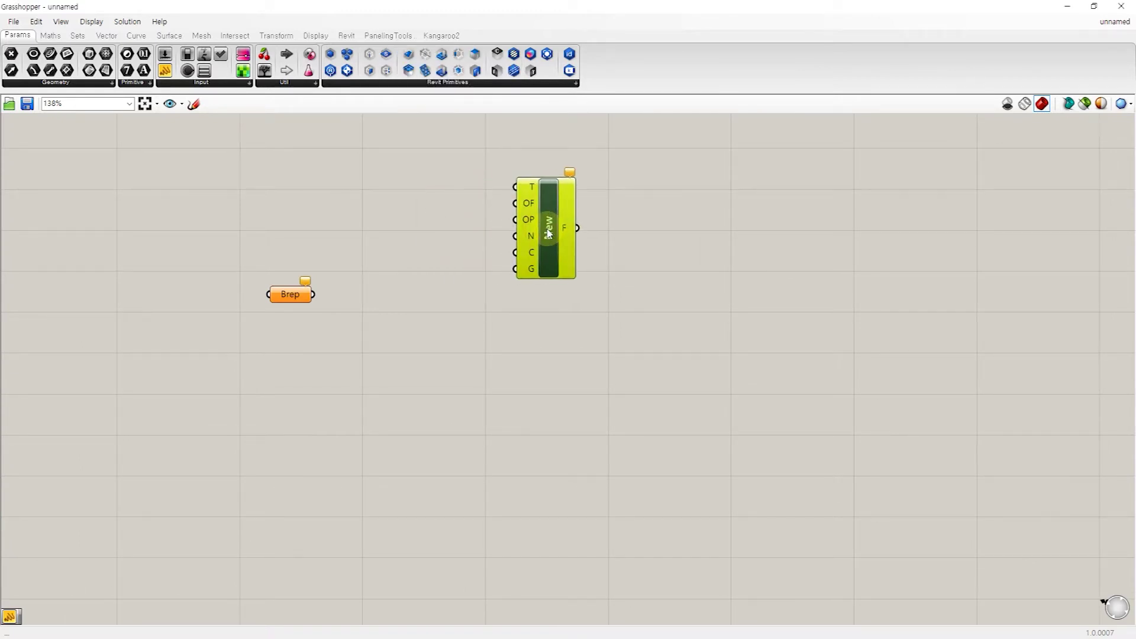
left_click_drag(315, 296, 515, 269)
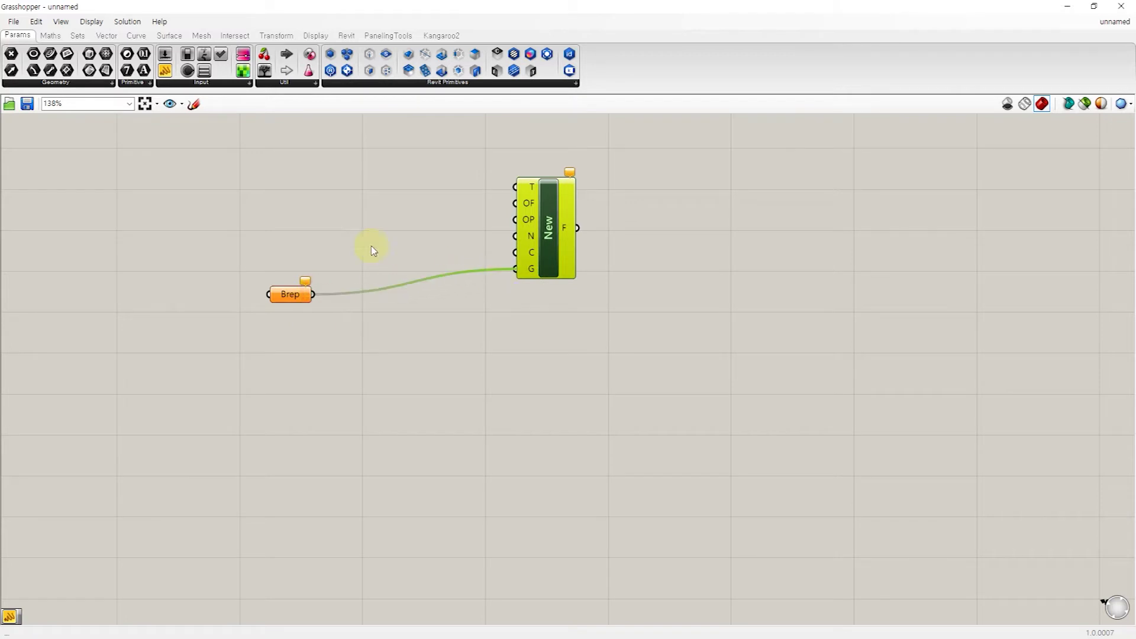
Place a Model categories picker above the Brep parameter
scroll(278, 183, "up", 1)
double_click(300, 211)
type("model")
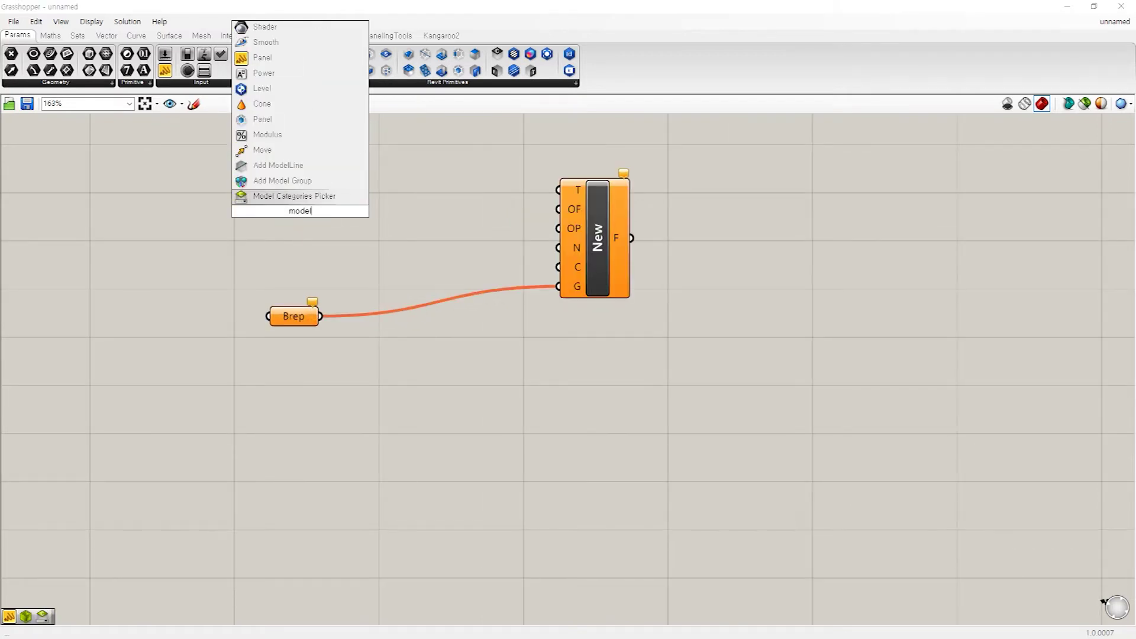
key("Return")
left_click_drag(297, 218, 130, 220)
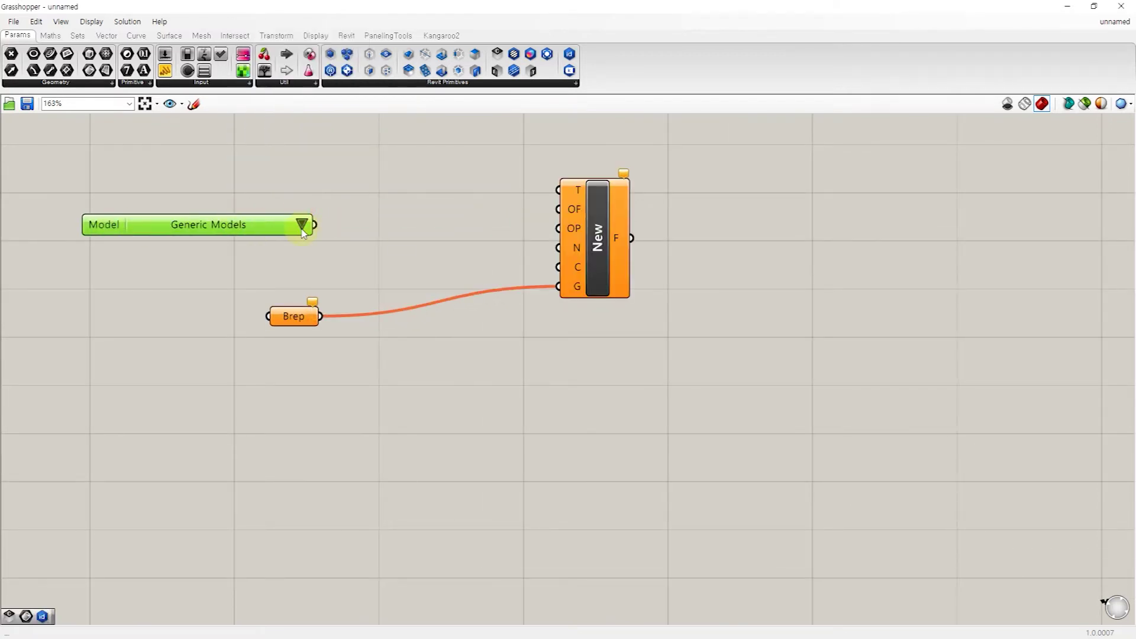
left_click(301, 224)
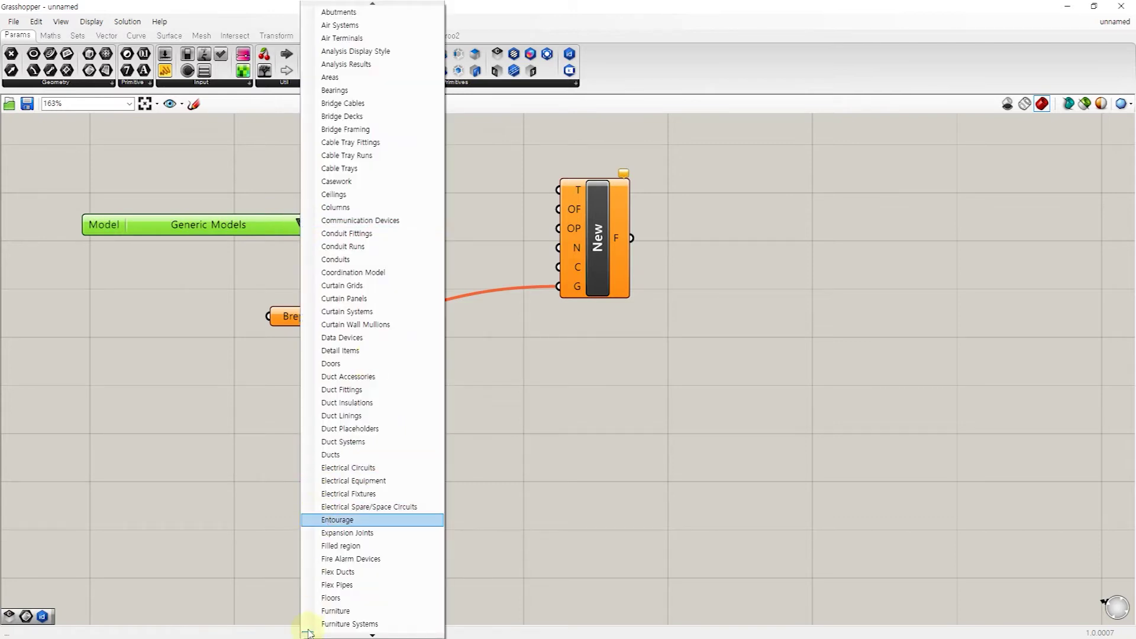
left_click(373, 634)
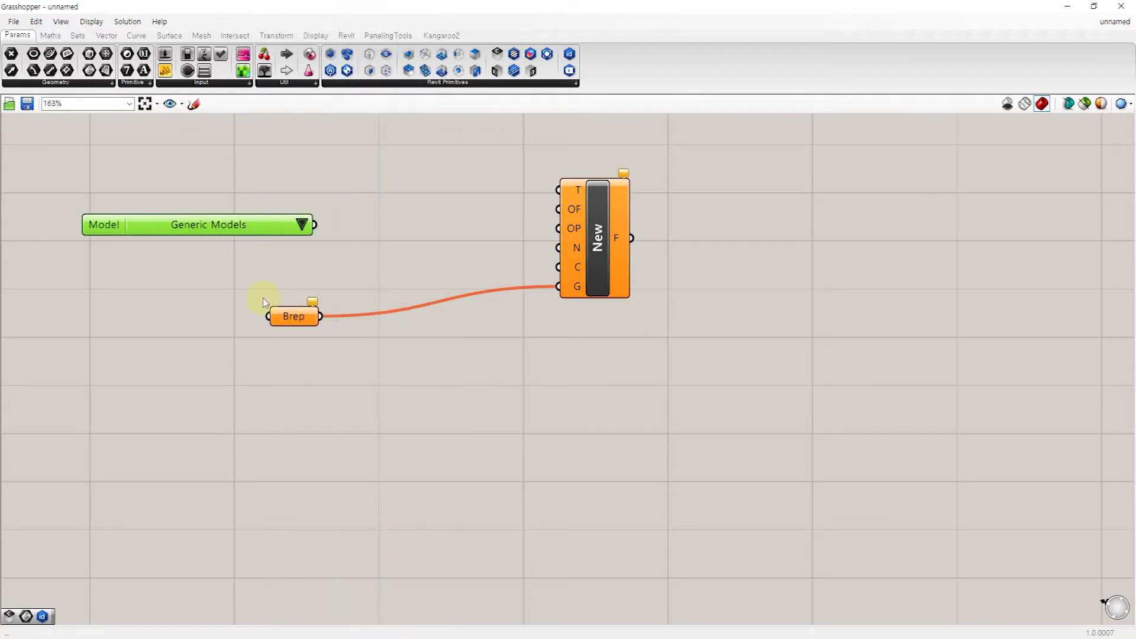
Set the model category to Mass and wire it into the New component's C input
left_click(301, 224)
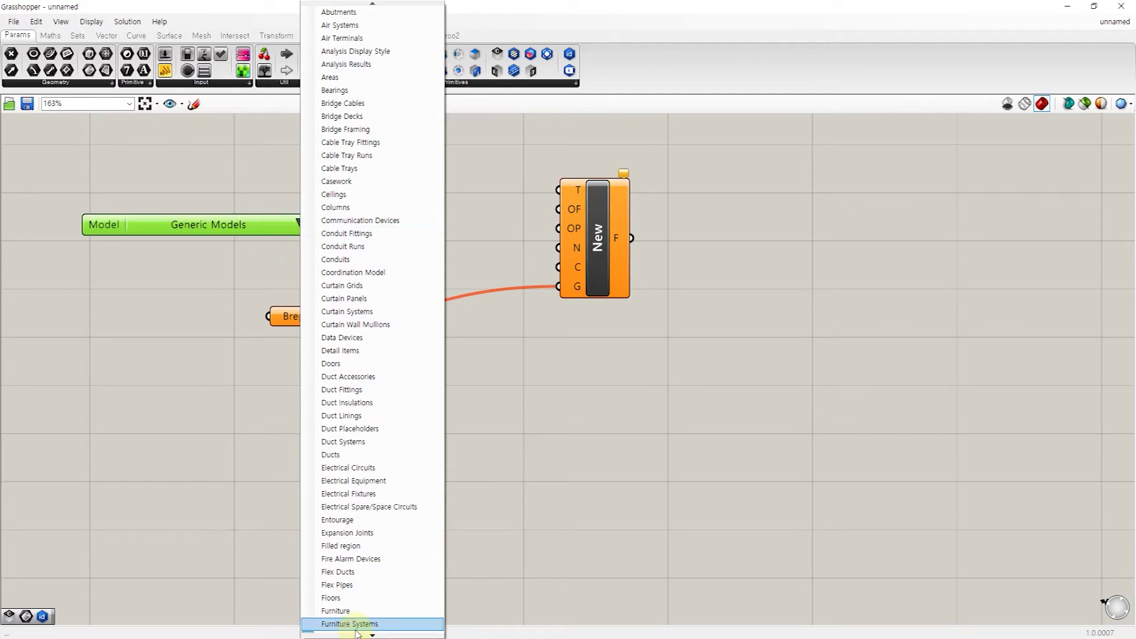
left_click(373, 633)
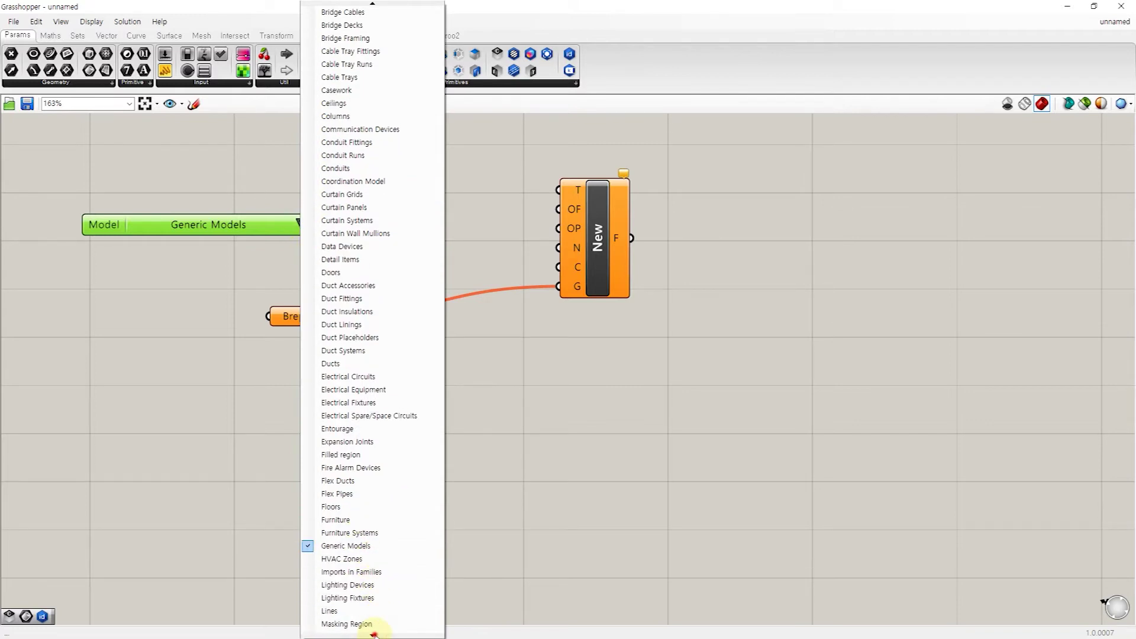
left_click(359, 613)
left_click_drag(315, 225, 559, 267)
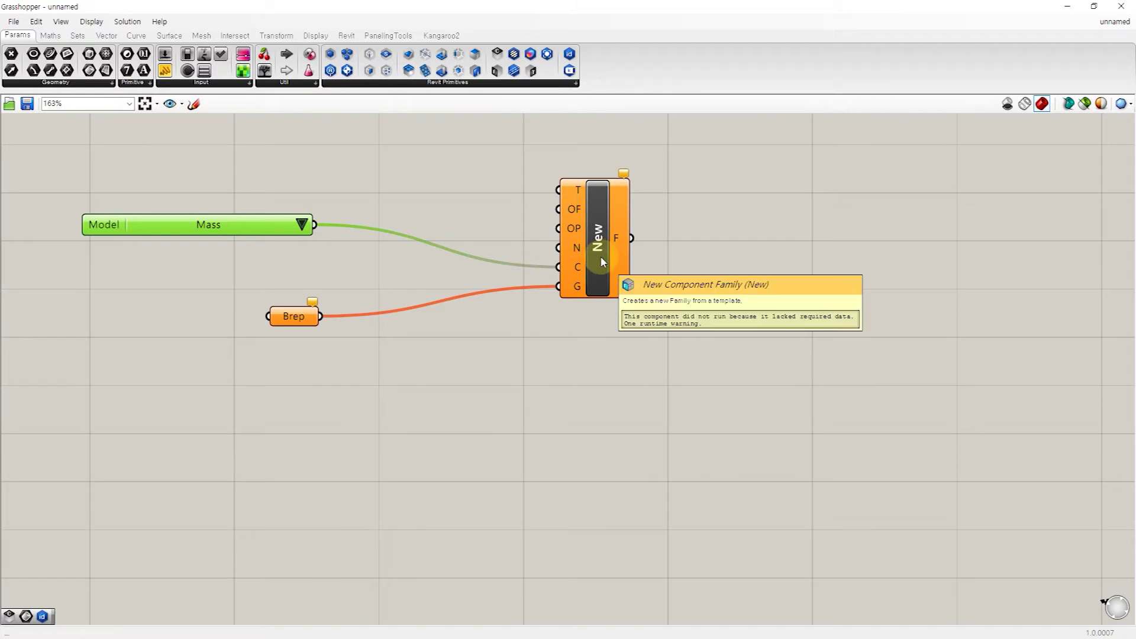
left_click_drag(600, 256, 580, 220)
left_click(360, 176)
double_click(360, 175)
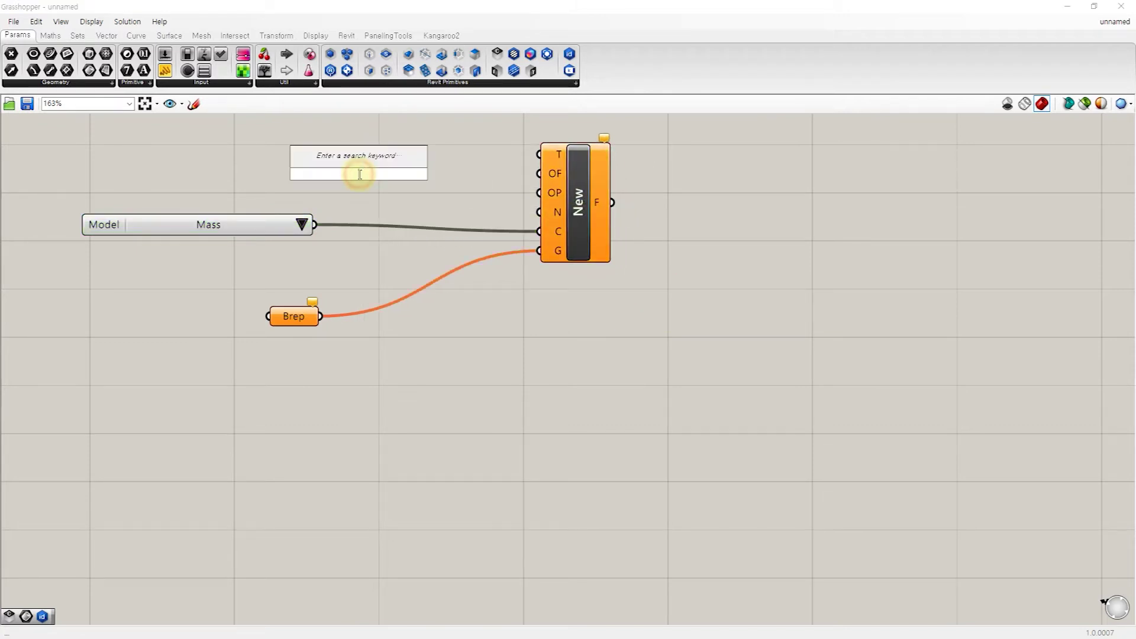
Add a Panel reading 'Mass Form' wired to the New component's N input
type("panel")
key("Return")
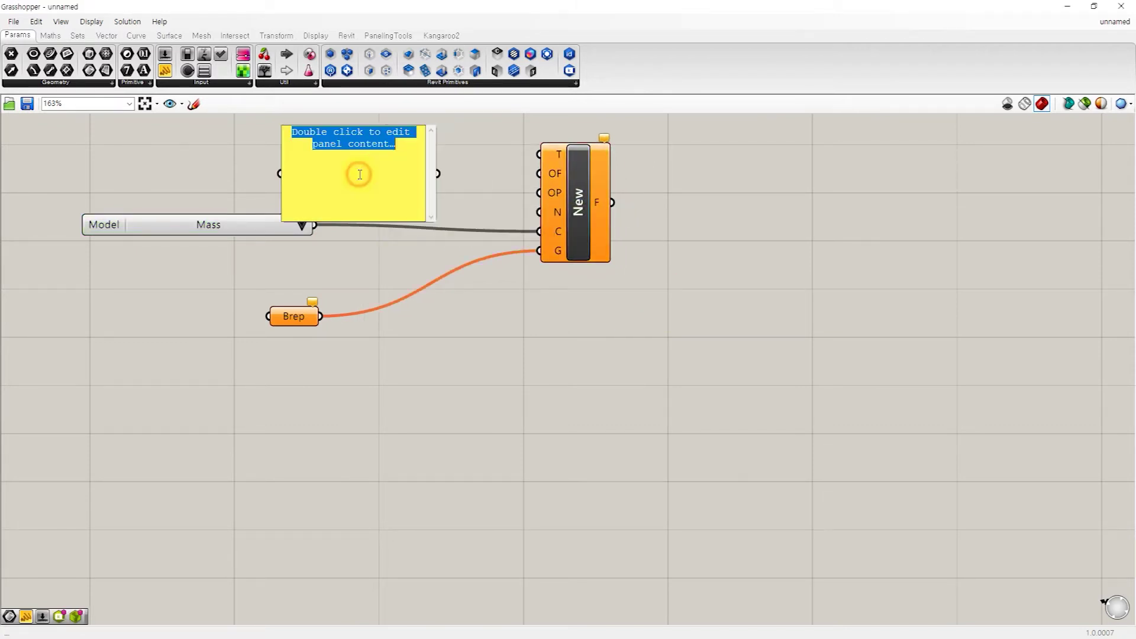
type("Mass Form")
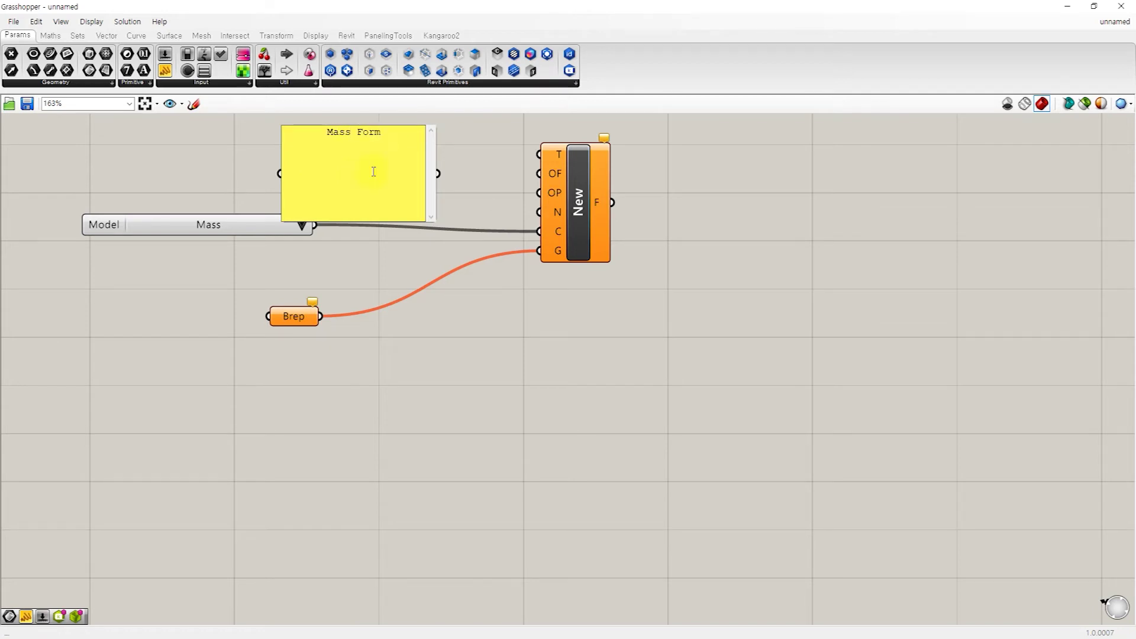
left_click(472, 172)
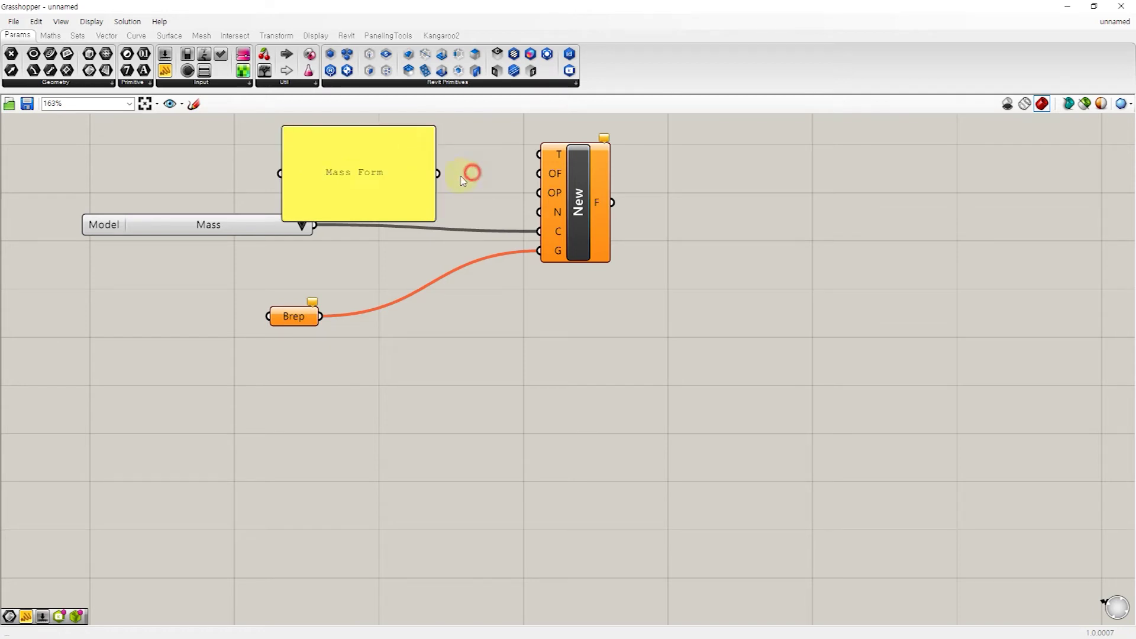
left_click_drag(439, 173, 539, 212)
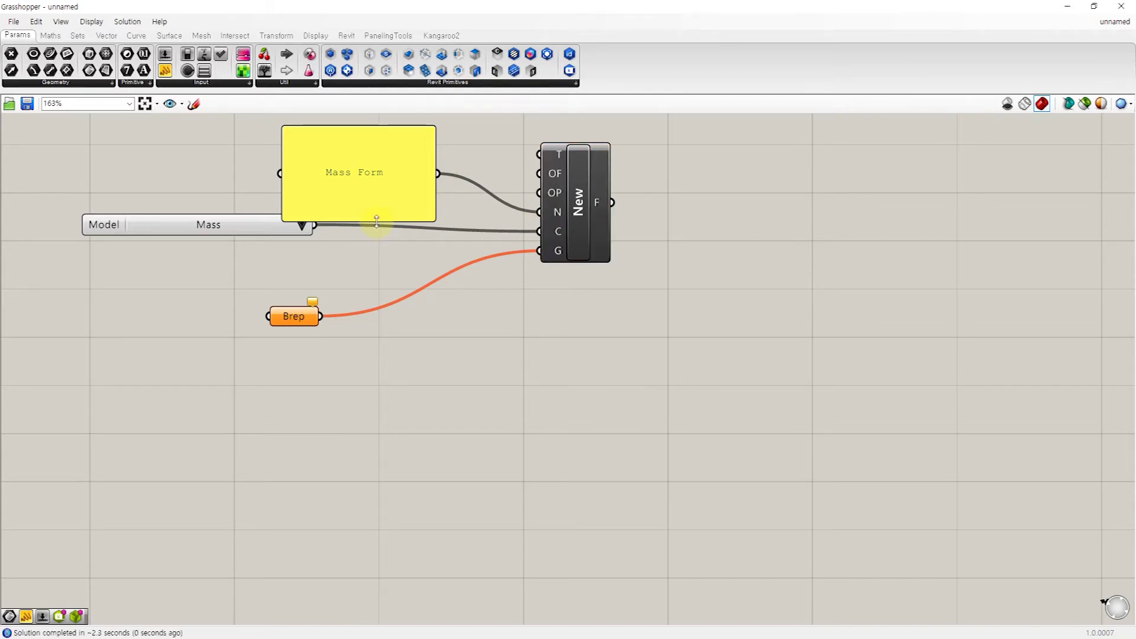
mouse_move(376, 221)
left_mouse_down()
mouse_move(394, 125)
mouse_move(273, 198)
left_mouse_up()
mouse_move(300, 317)
left_mouse_down()
mouse_move(284, 253)
mouse_move(294, 253)
left_mouse_up()
left_click_drag(571, 230, 445, 225)
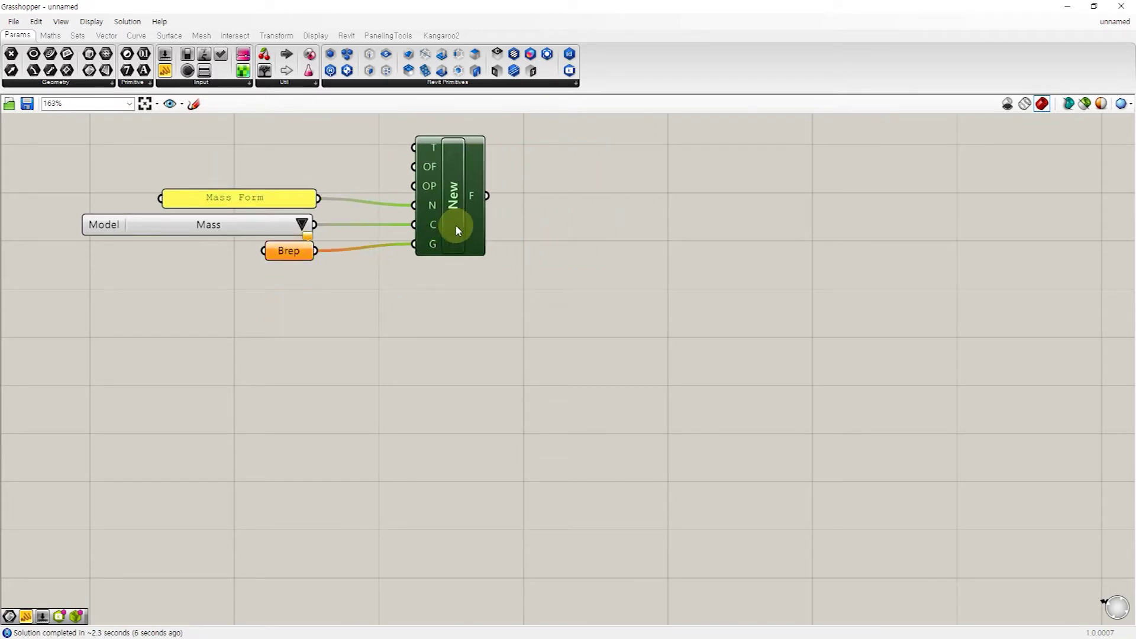
Add a Boolean Toggle set to True feeding the OF (overwrite) input
double_click(266, 155)
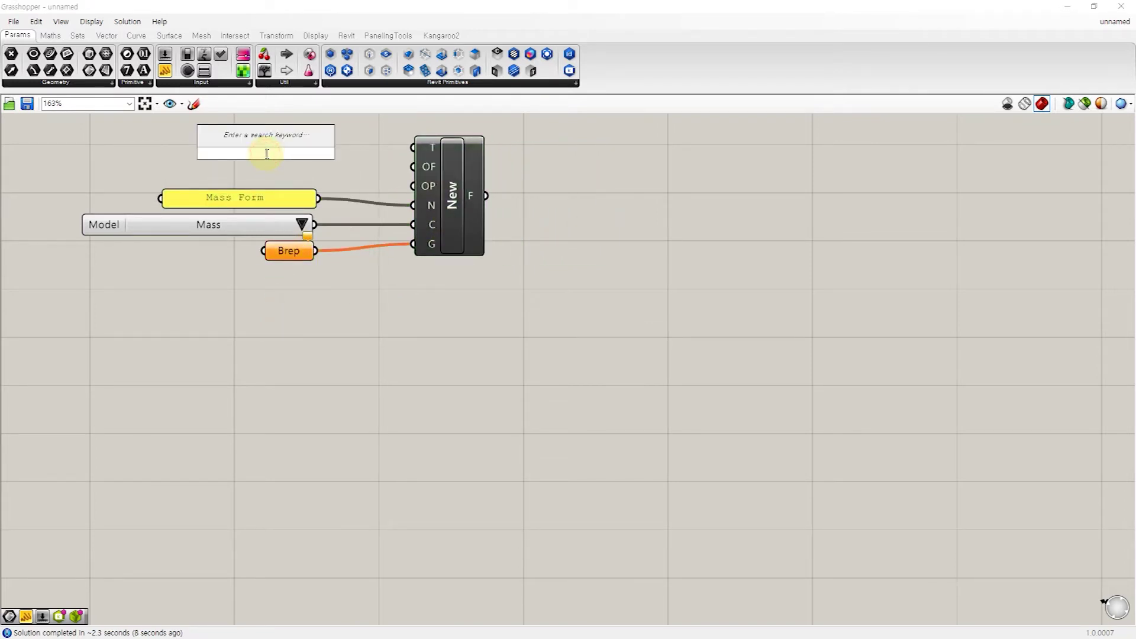
type("toggle")
key("Return")
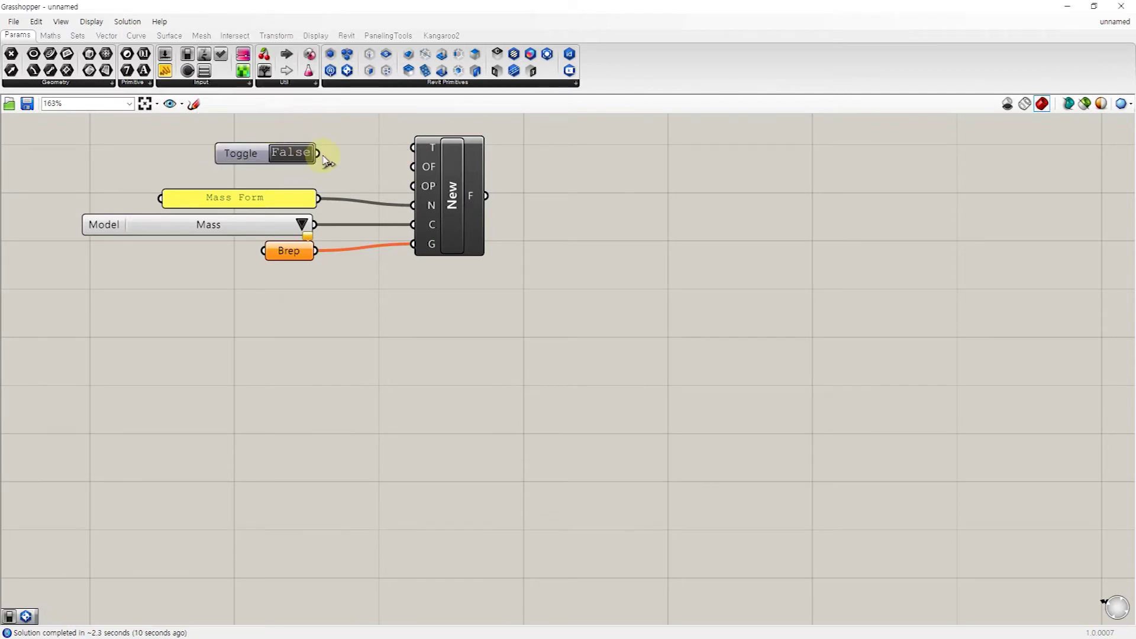
double_click(298, 152)
left_click_drag(318, 155, 414, 172)
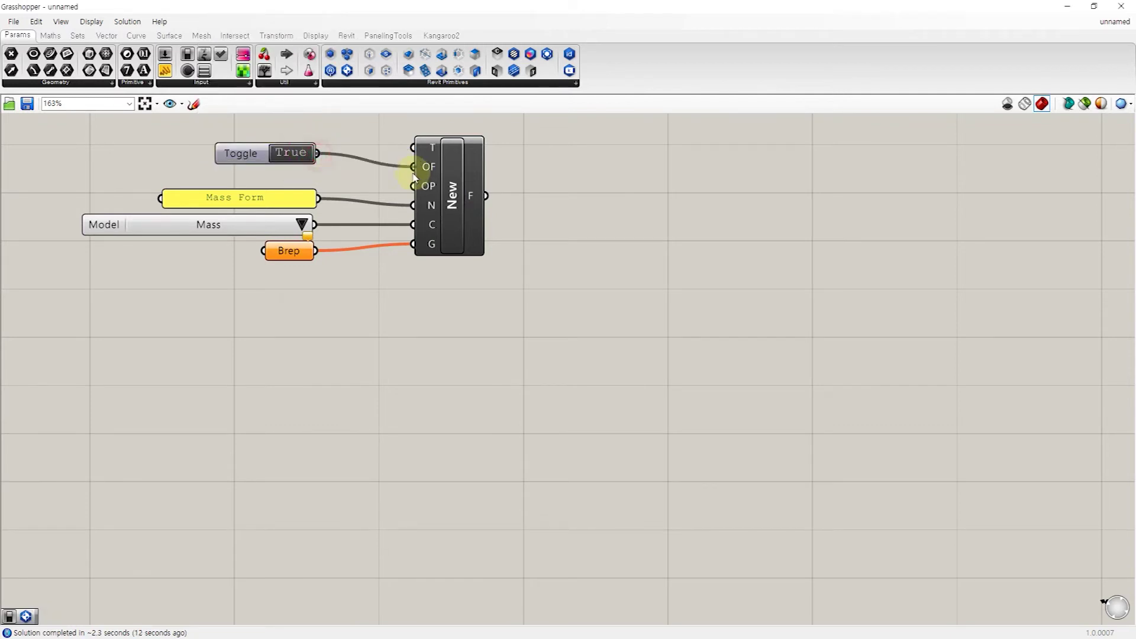
Search 'type' on the canvas and add a Type Filter component
right_click(626, 236)
left_click(598, 241)
double_click(598, 240)
type("type")
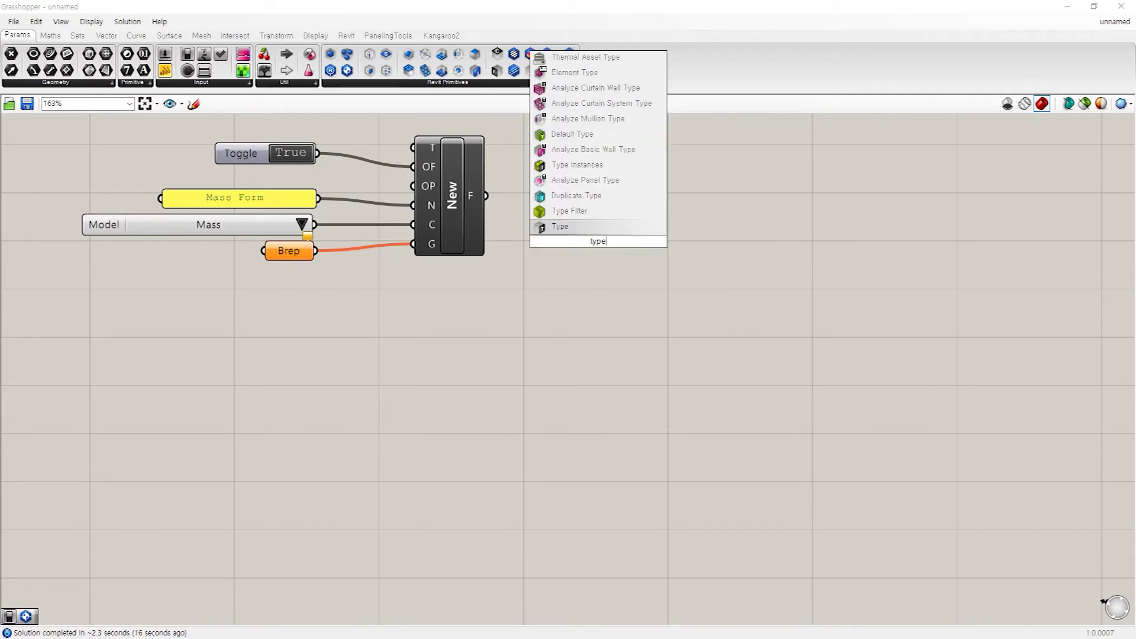
left_click(591, 212)
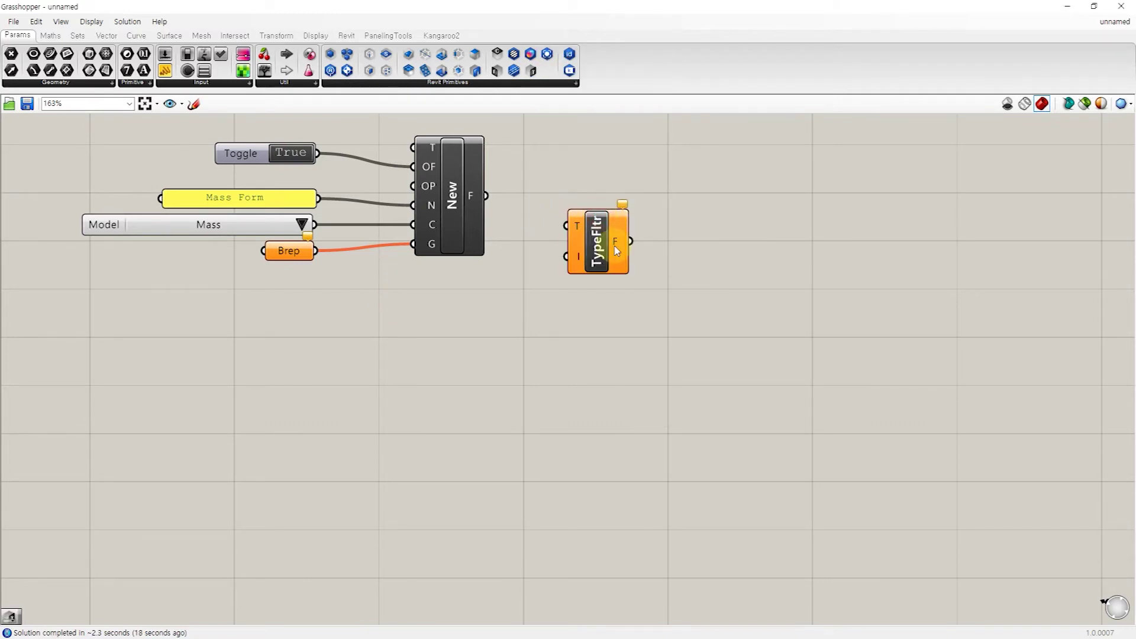
Replace the Type Filter with a Family Types component fed by New's F output
left_click(598, 237)
key("Delete")
double_click(609, 247)
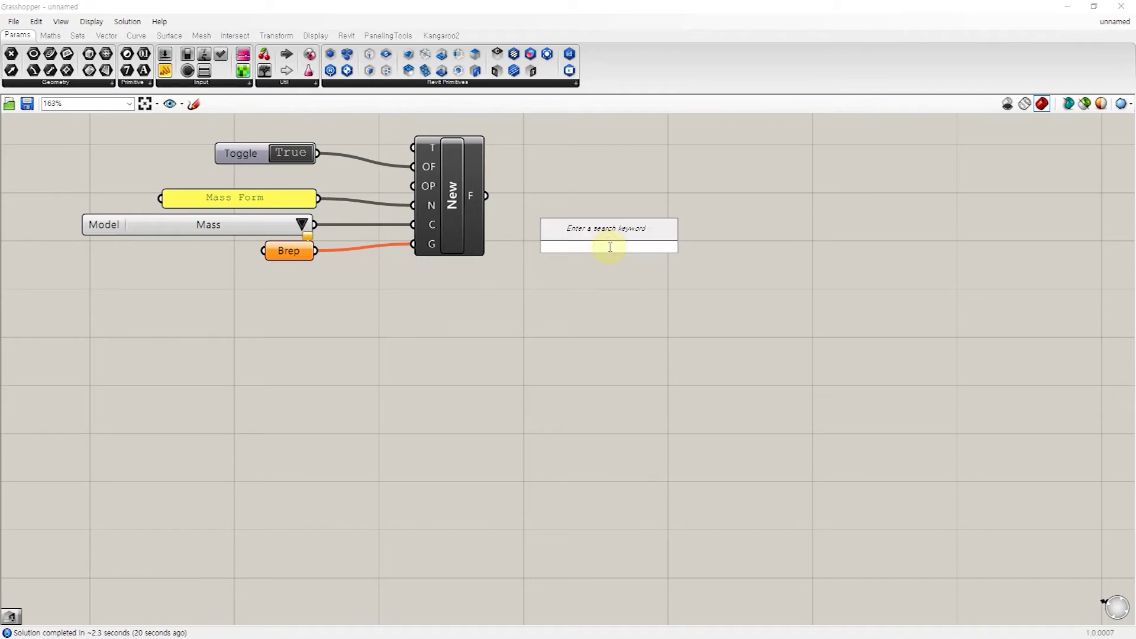
type("type")
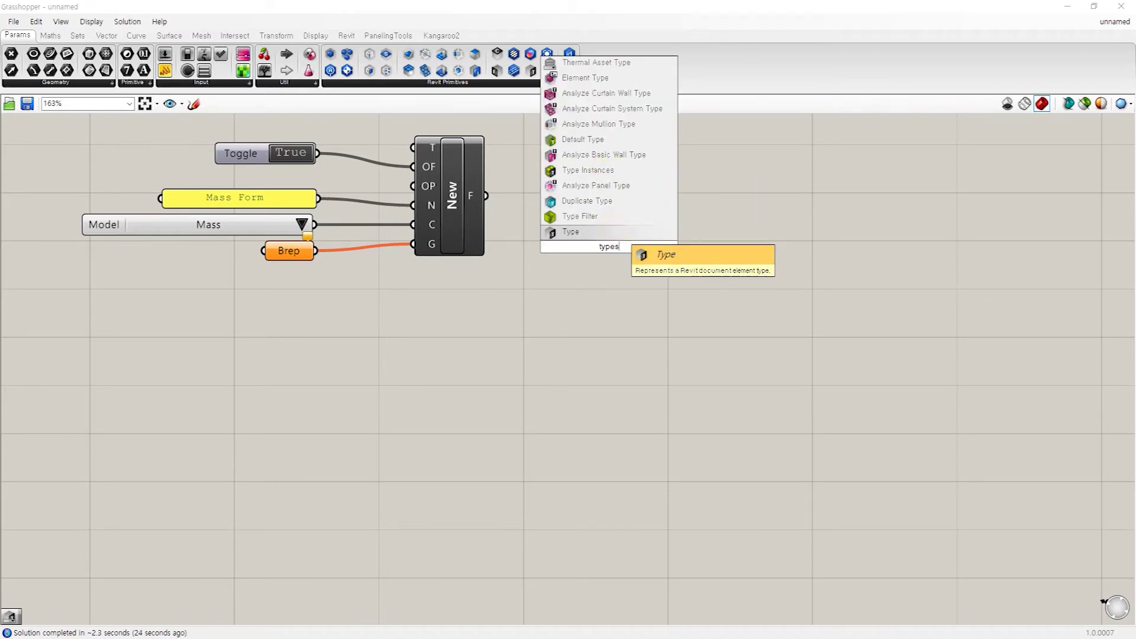
left_click(597, 216)
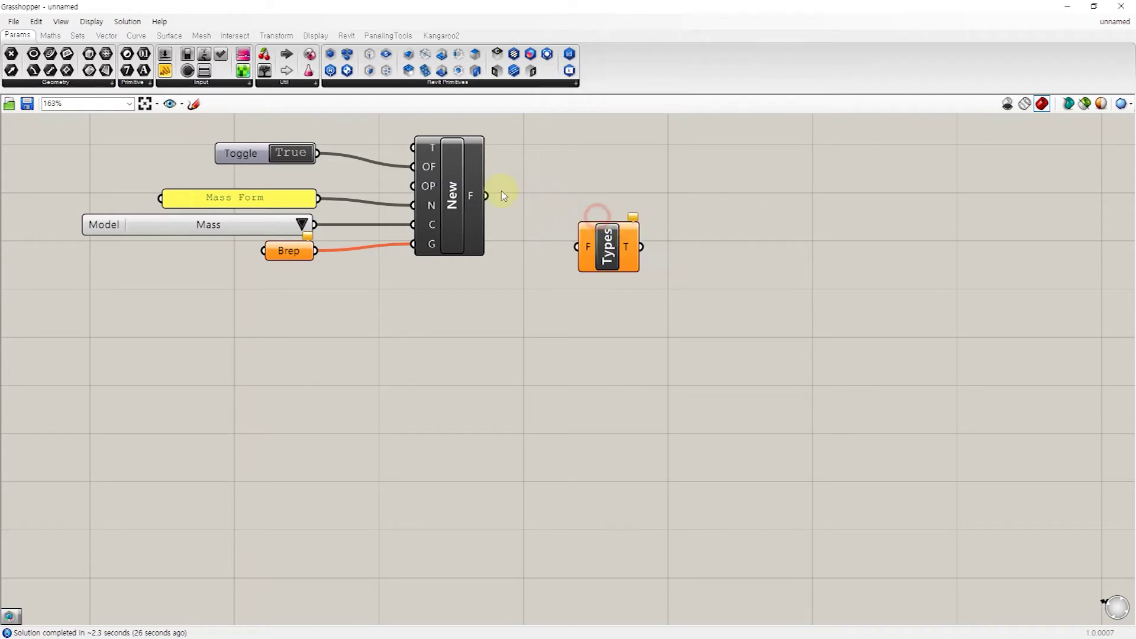
mouse_move(486, 195)
left_mouse_down()
mouse_move(577, 247)
mouse_move(569, 209)
left_mouse_up()
Add an Add Component (Location) component fed by the family types
double_click(715, 340)
type("com")
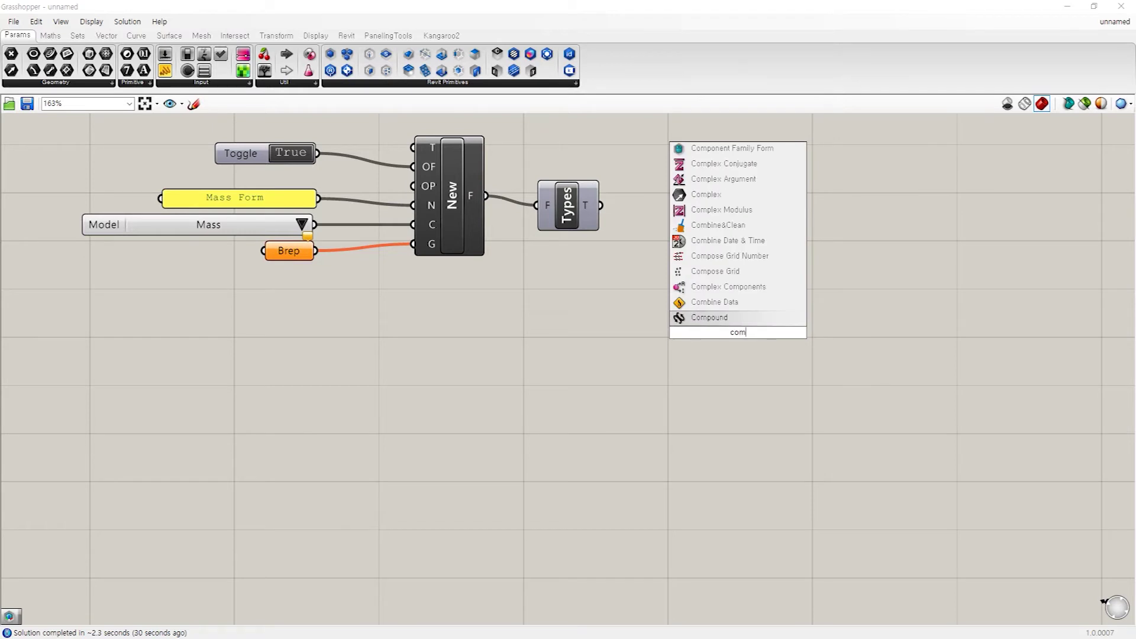
type("ponent loc")
key("Return")
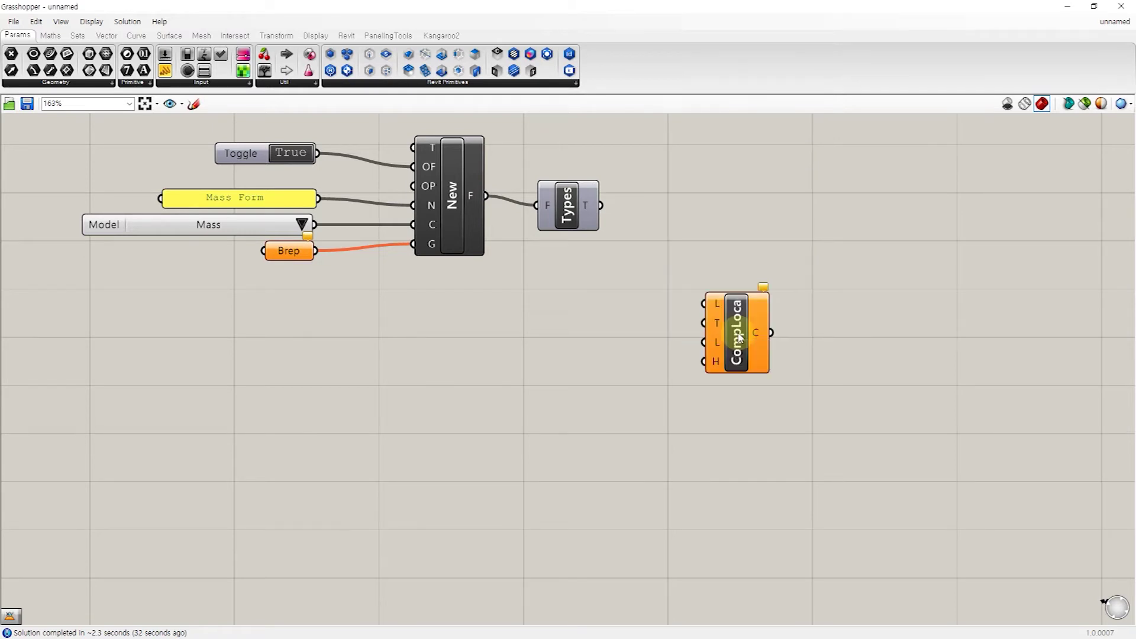
left_click_drag(739, 337, 742, 301)
left_click_drag(601, 206, 706, 287)
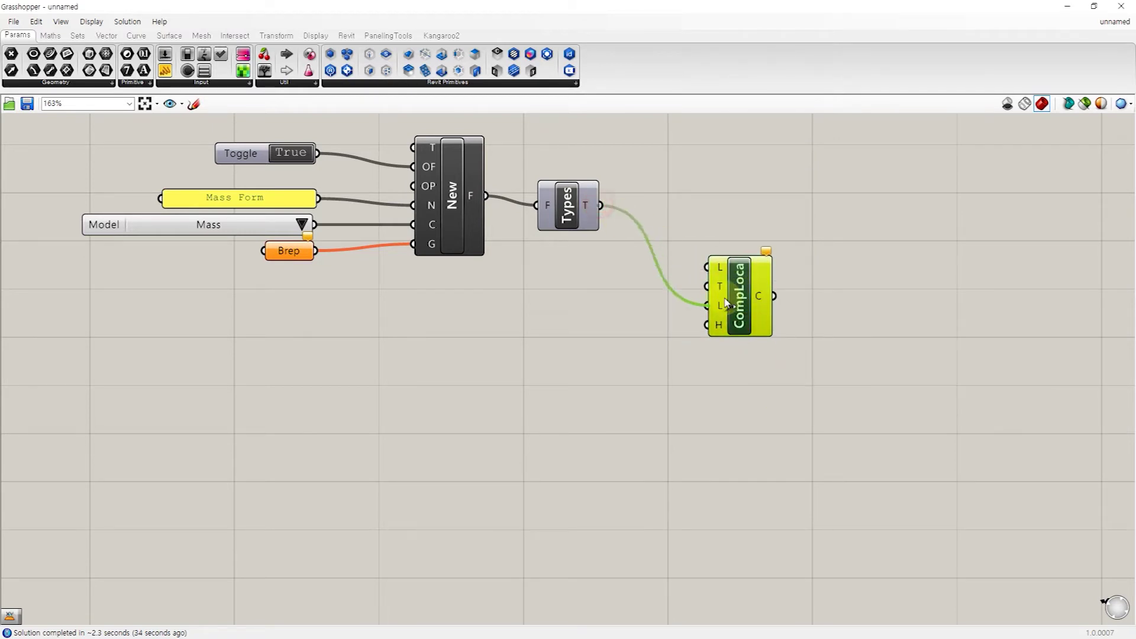
Add an XY Plane as the placement location for Add Component (Location)
double_click(604, 281)
type("xy")
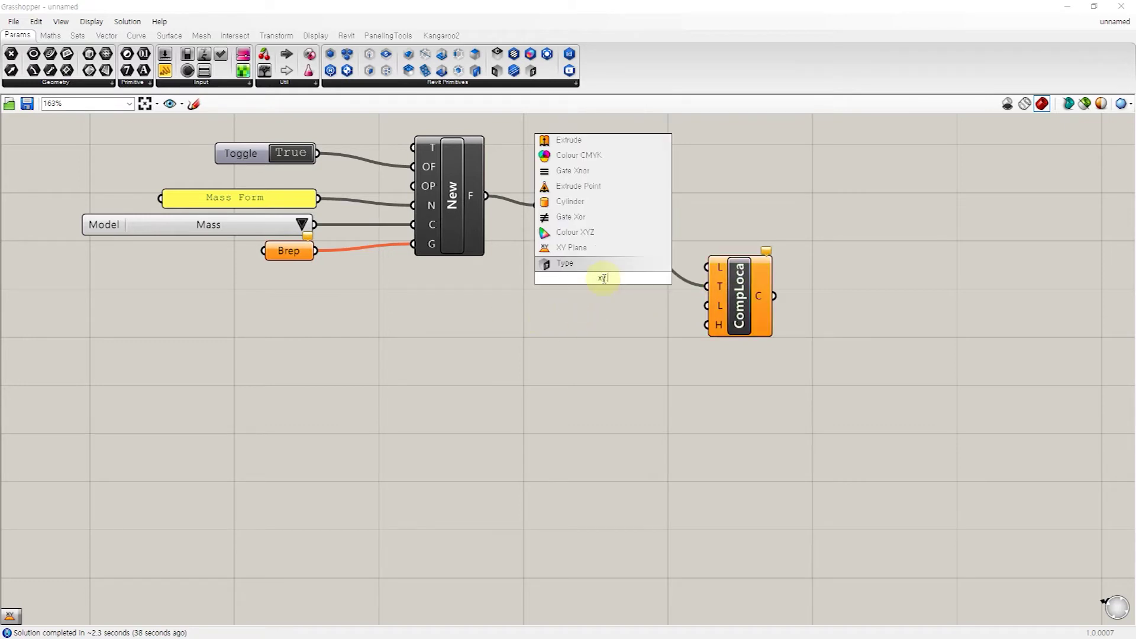
key("Return")
left_click_drag(632, 274, 706, 267)
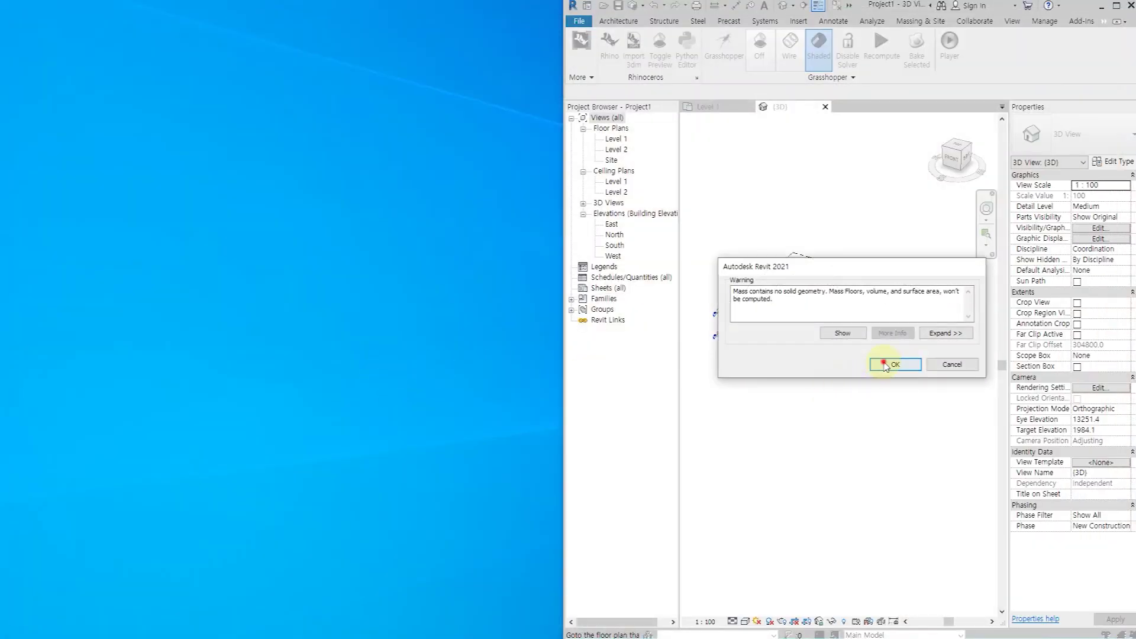
left_click(886, 365)
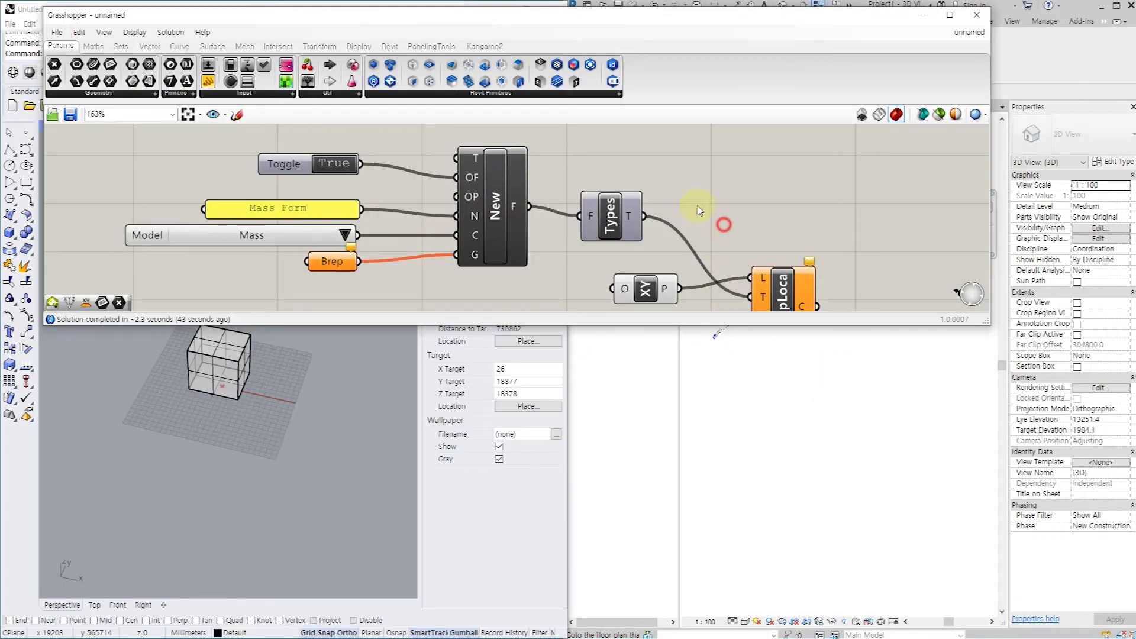
Place a Level picker set to Level 1 and wire it into CompLoca's L input
scroll(699, 211, "down", 2)
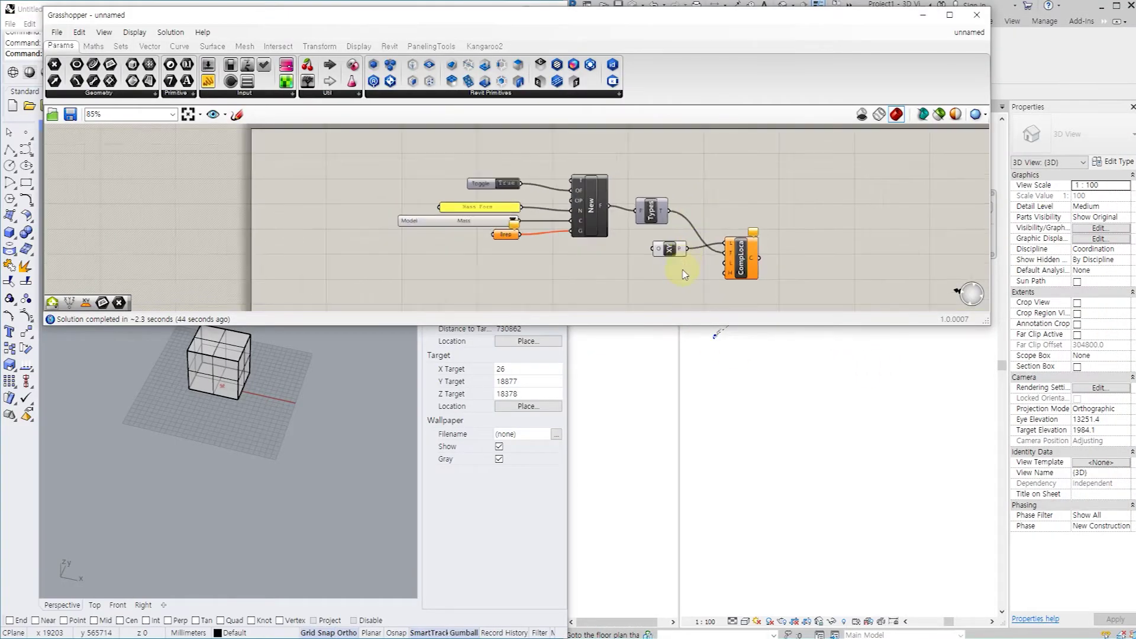
right_click_drag(621, 256, 519, 243)
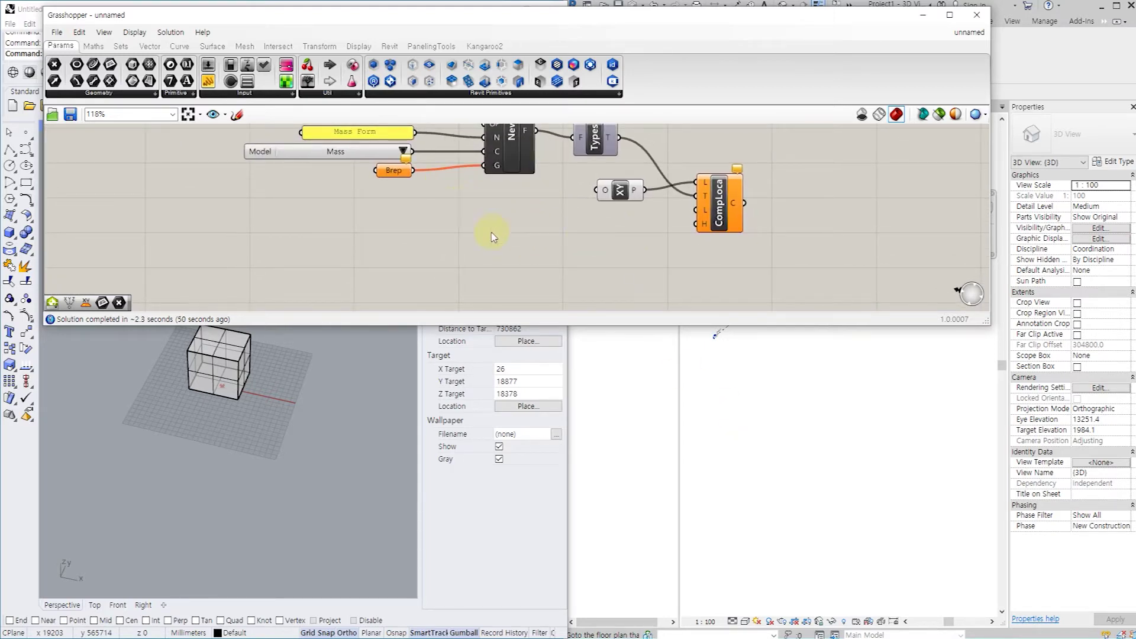
double_click(593, 252)
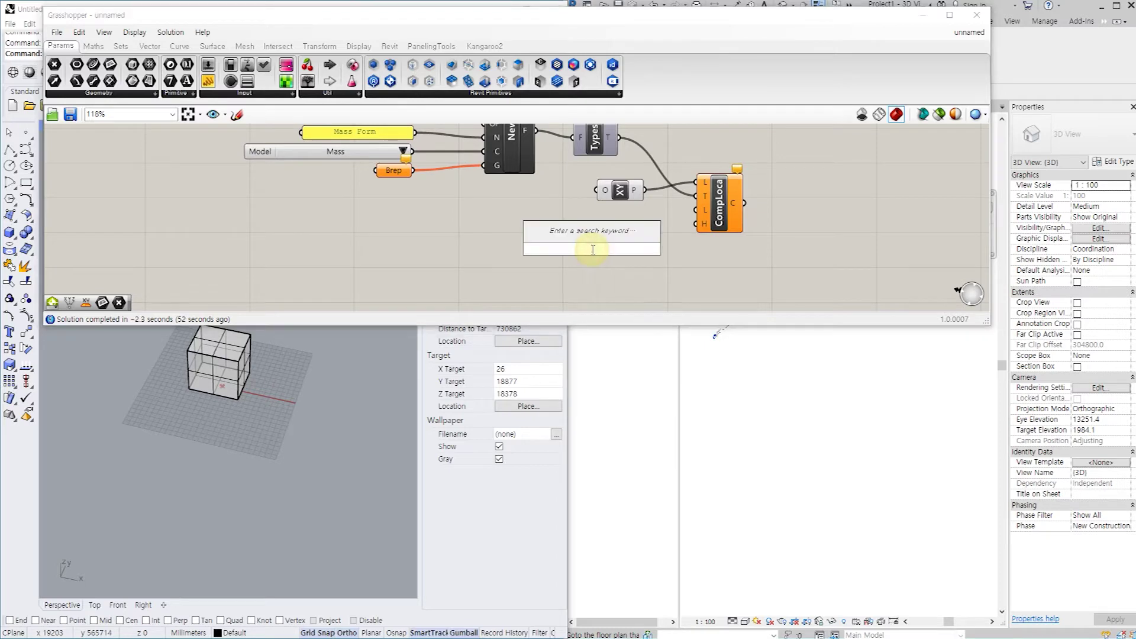
type("Level")
key("Up")
key("Up")
key("Up")
key("Up")
key("Return")
left_click(610, 249)
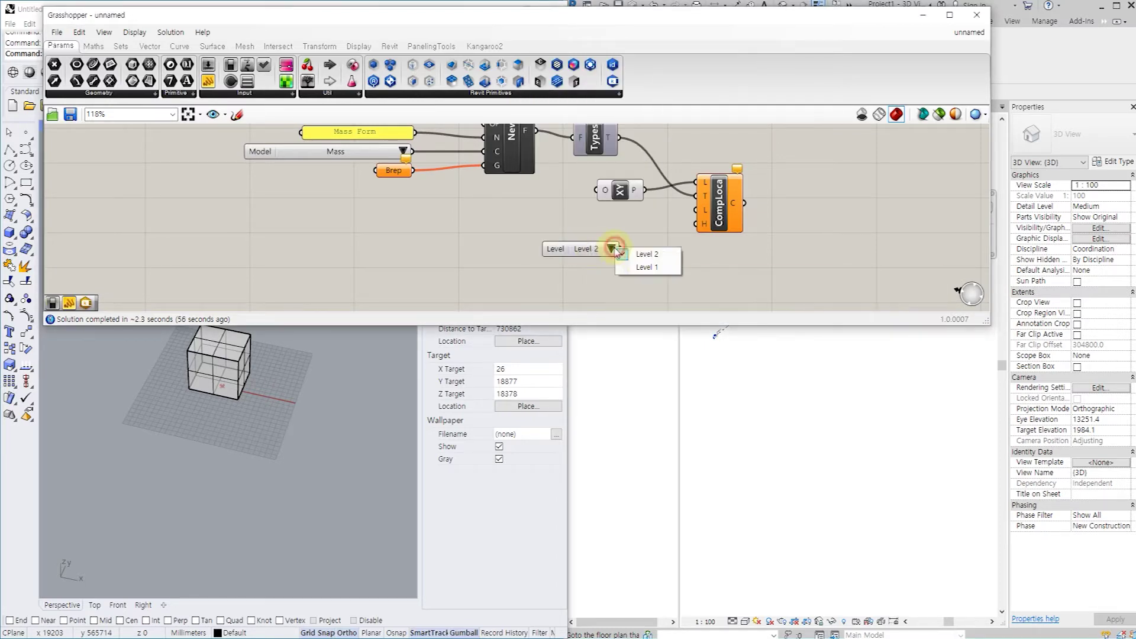
left_click(636, 270)
left_click(611, 249)
left_click(629, 269)
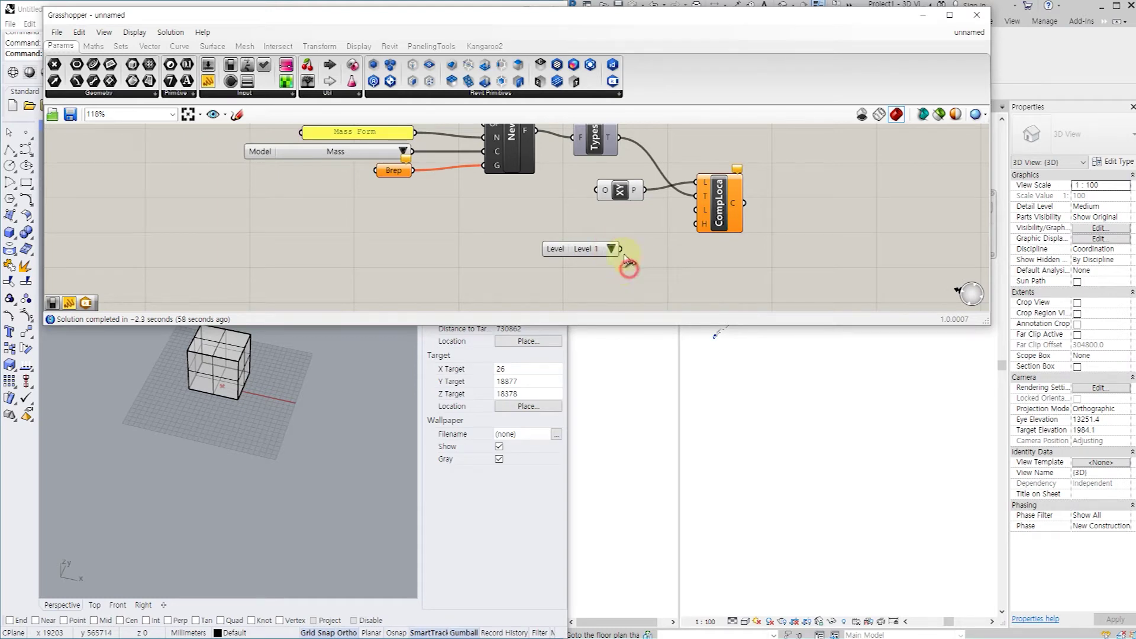
left_click_drag(639, 242, 695, 210)
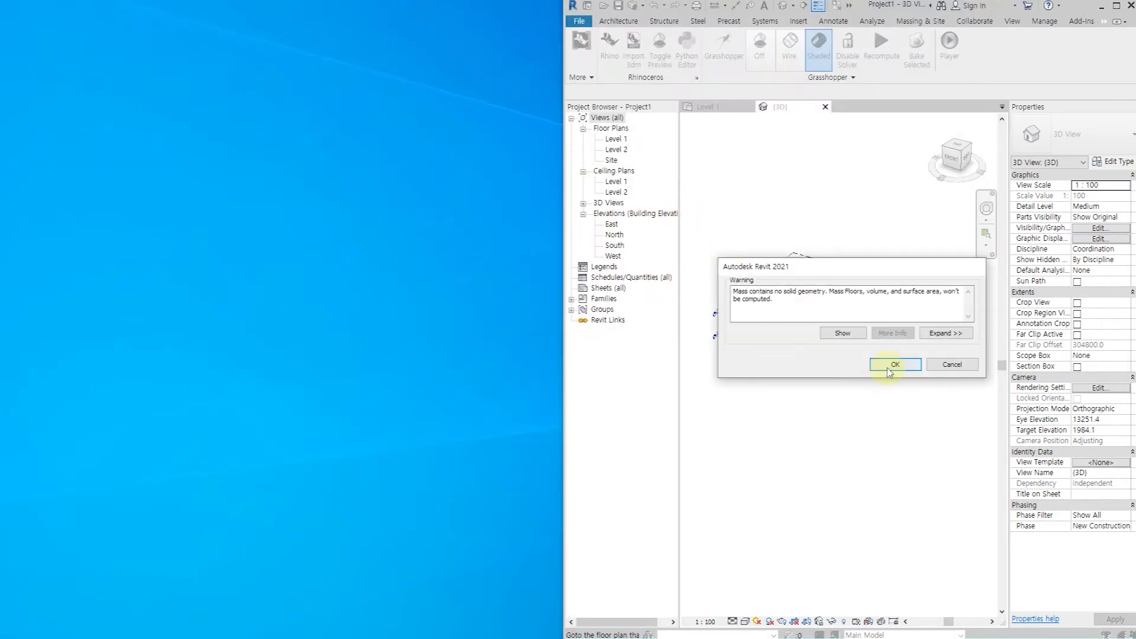
Use Set one Brep to reference the Rhino box, creating the mass in Revit's 3D view
left_click(891, 366)
left_click(781, 394)
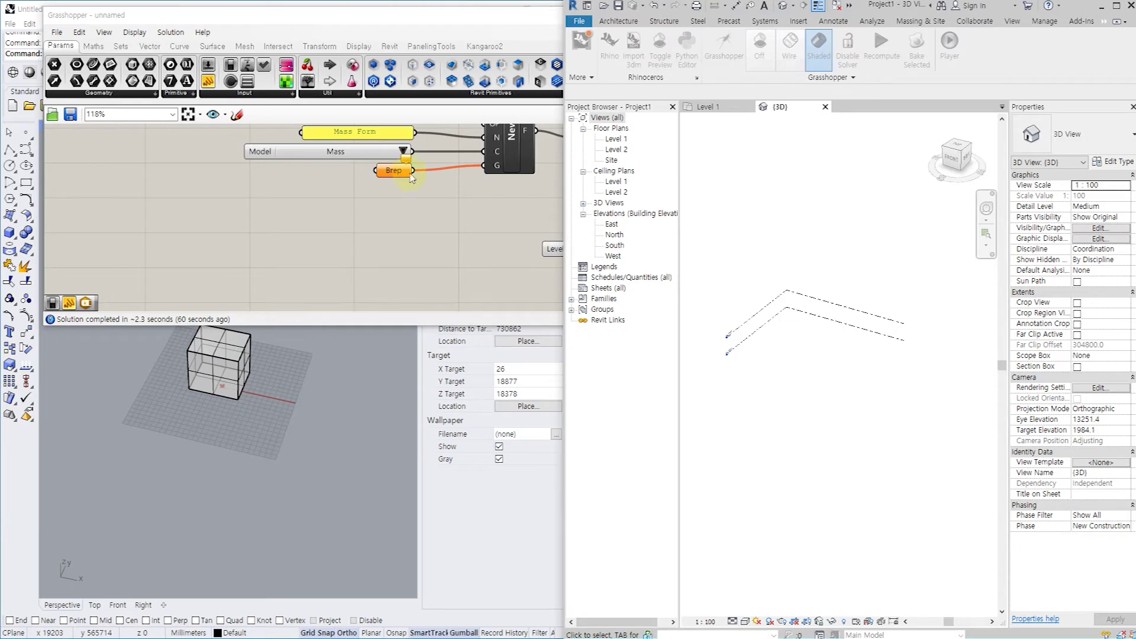
left_click(395, 178)
right_click(395, 178)
scroll(320, 253, "down", 3)
scroll(320, 253, "up", 2)
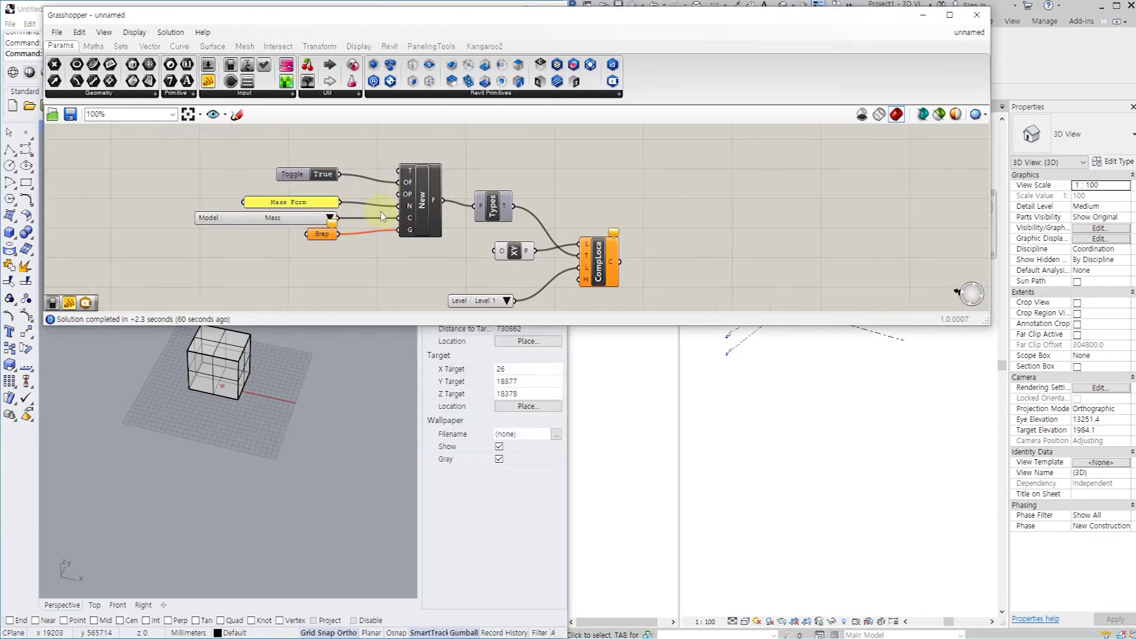
right_click_drag(393, 282, 392, 253)
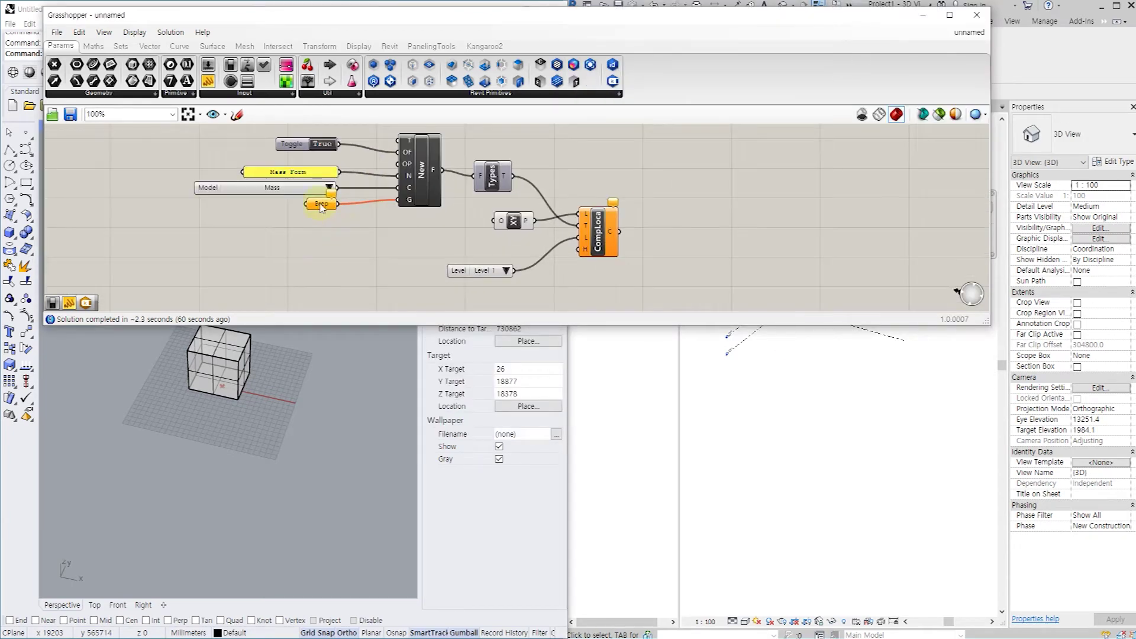
right_click(321, 207)
left_click(393, 371)
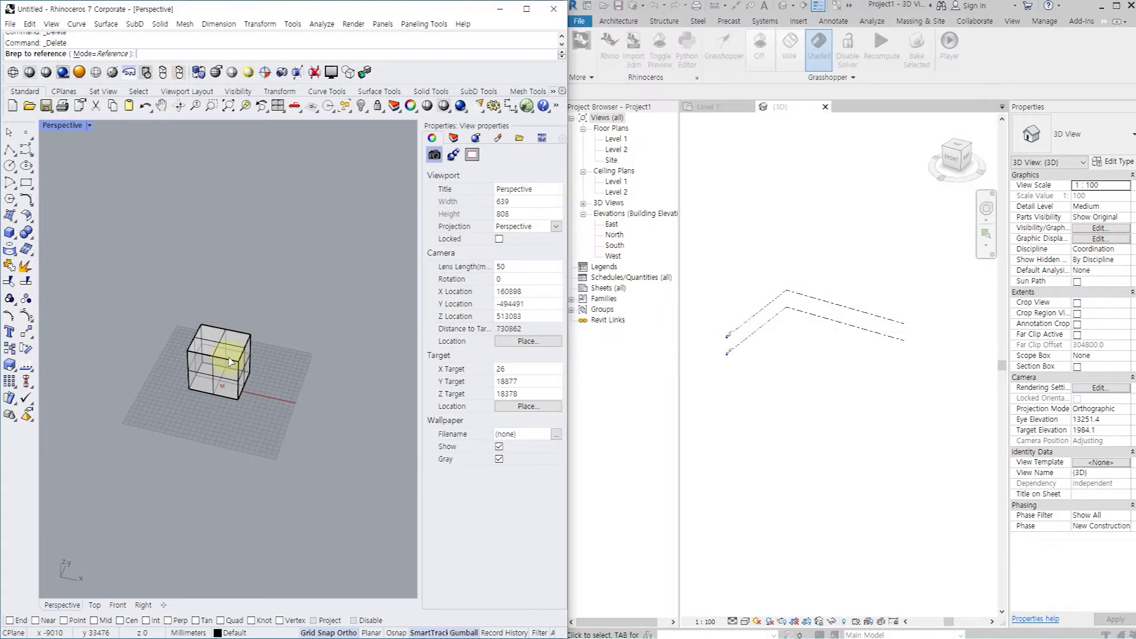
left_click(216, 376)
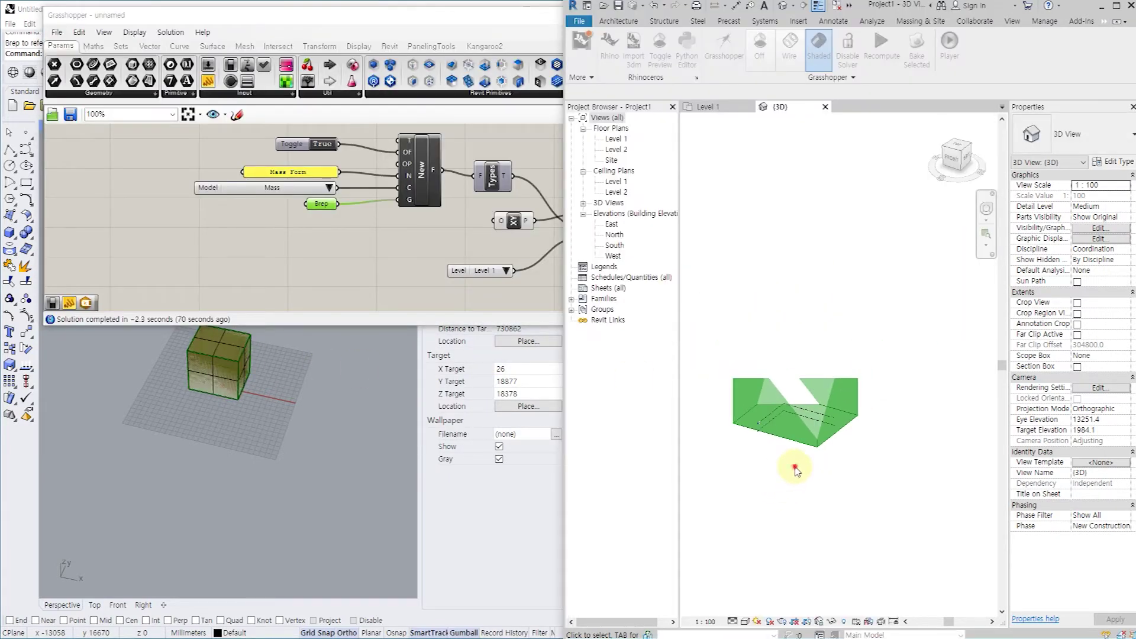
mouse_move(796, 464)
middle_mouse_down("shift")
mouse_move(836, 512)
mouse_move(838, 486)
mouse_move(743, 514)
mouse_move(819, 541)
mouse_move(845, 492)
middle_mouse_up("shift")
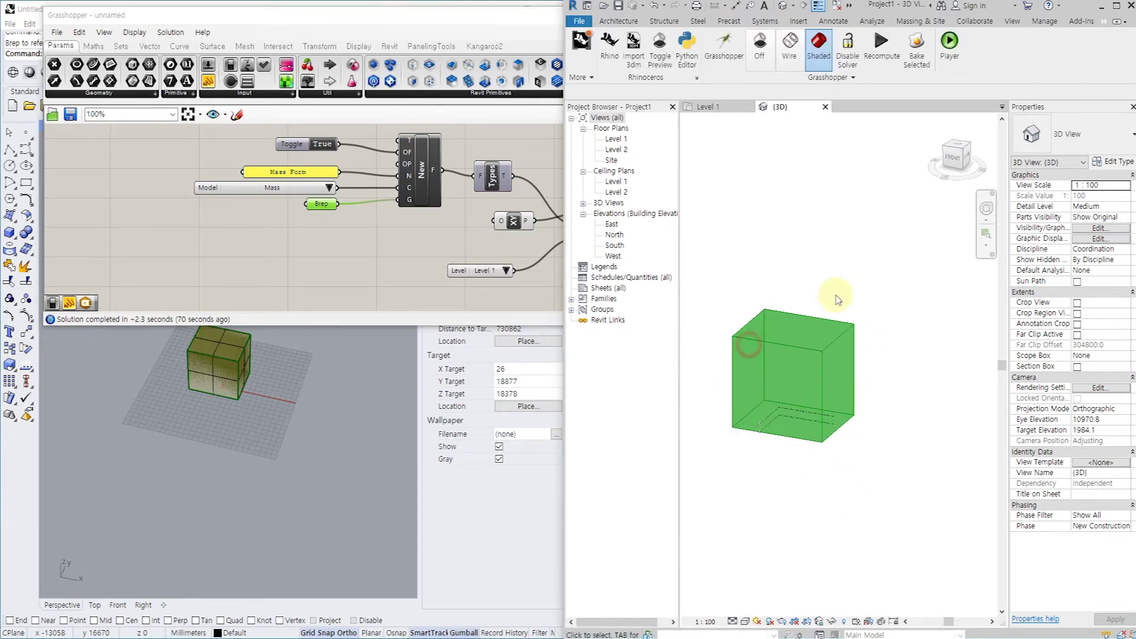
Turn on the Mass category via VG and select the mass to read its 85377.927 m³ volume
key("v")
key("v")
key("m")
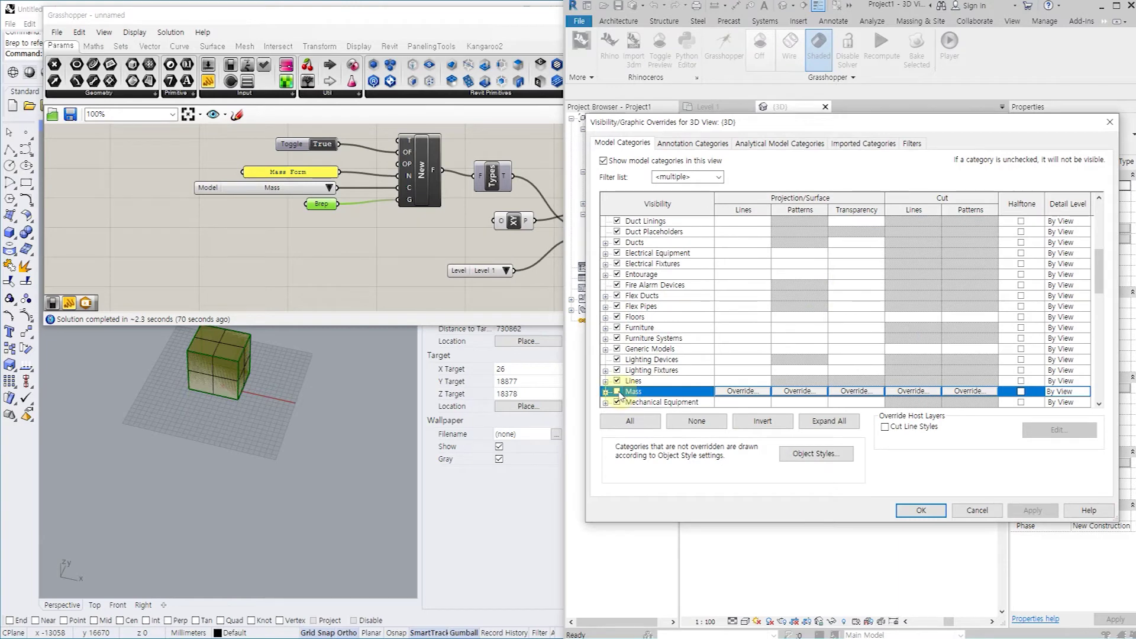
left_click(914, 509)
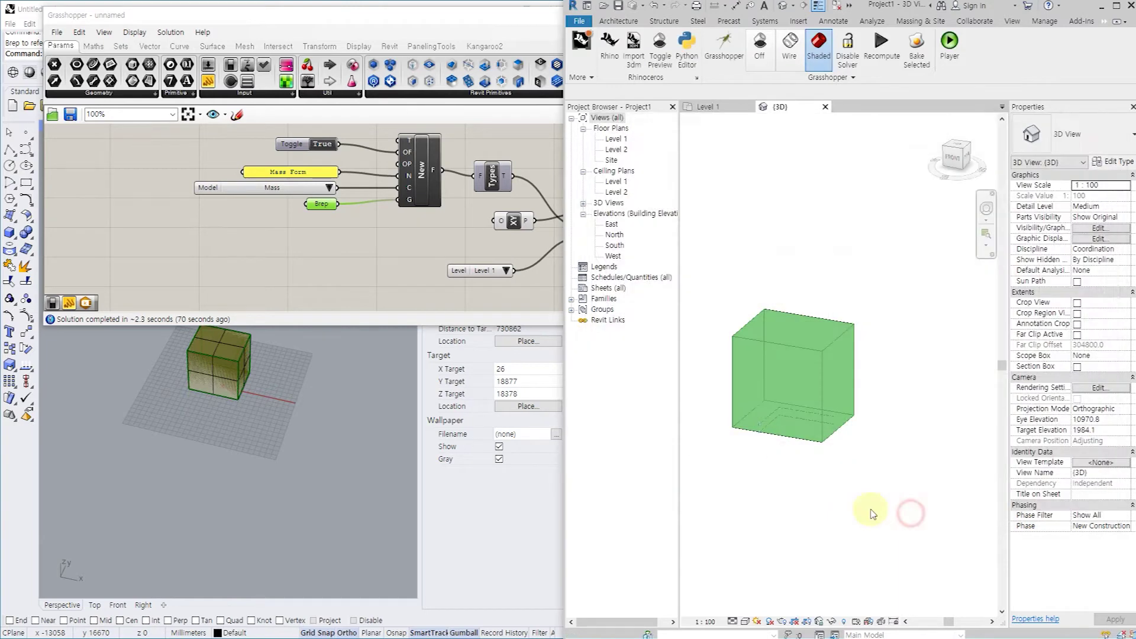
left_click(822, 377)
scroll(825, 420, "down", 2)
middle_click_drag(823, 423, 801, 438, "shift")
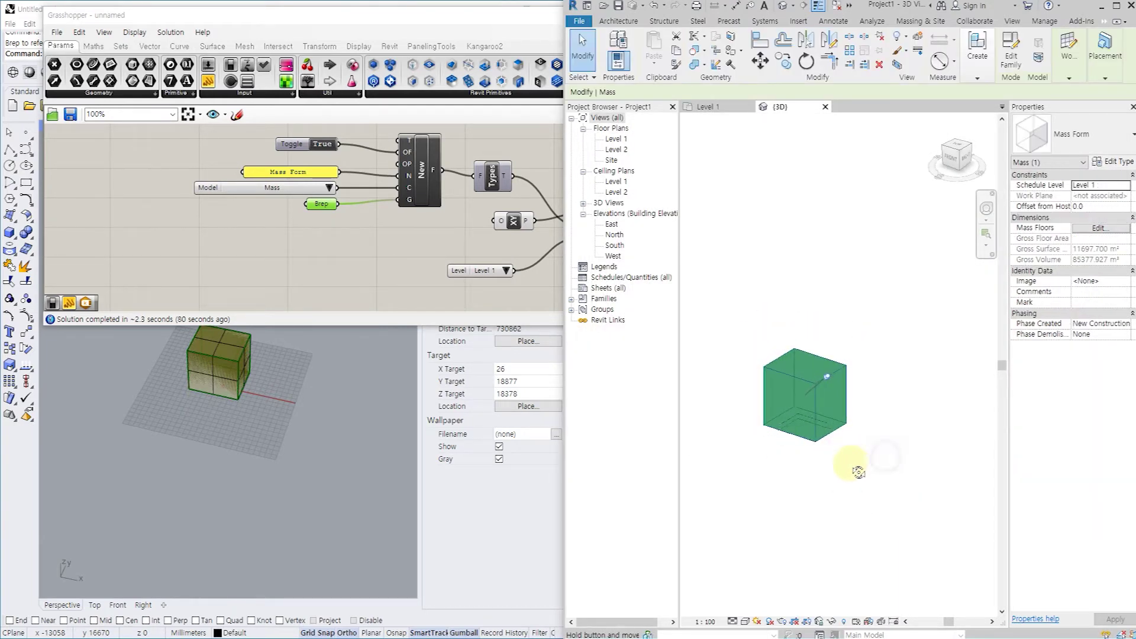
mouse_move(359, 425)
right_mouse_down()
mouse_move(297, 432)
mouse_move(296, 449)
right_mouse_up()
double_click(674, 17)
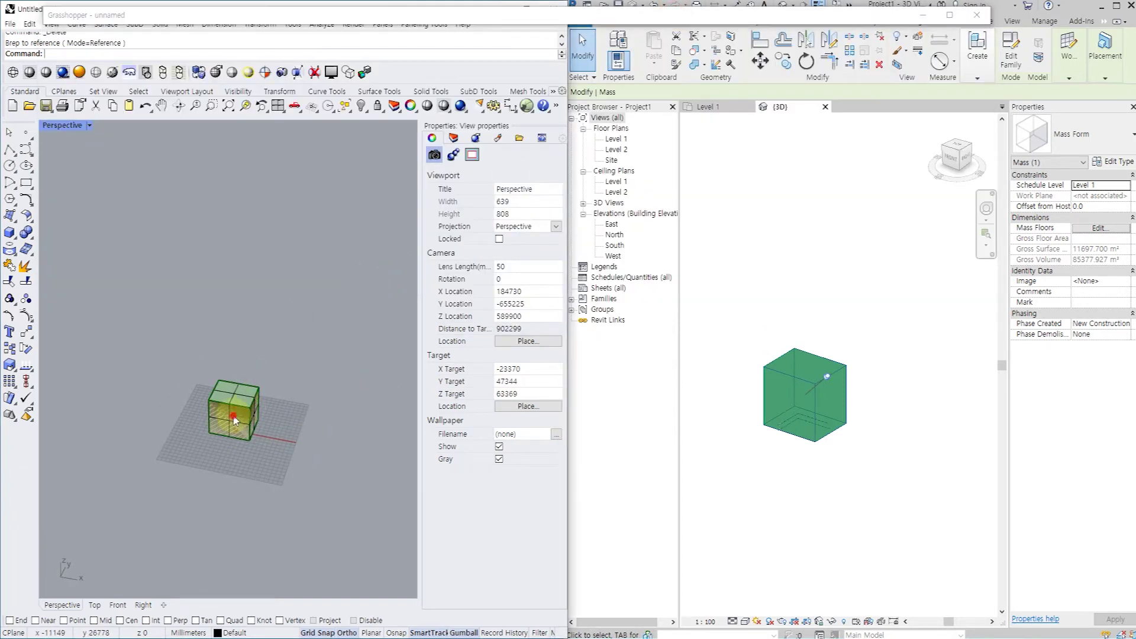
Stretch the box lengthwise by its right-face points, then scale it into a wider block
left_click(251, 426)
left_click(271, 458)
type("Sol")
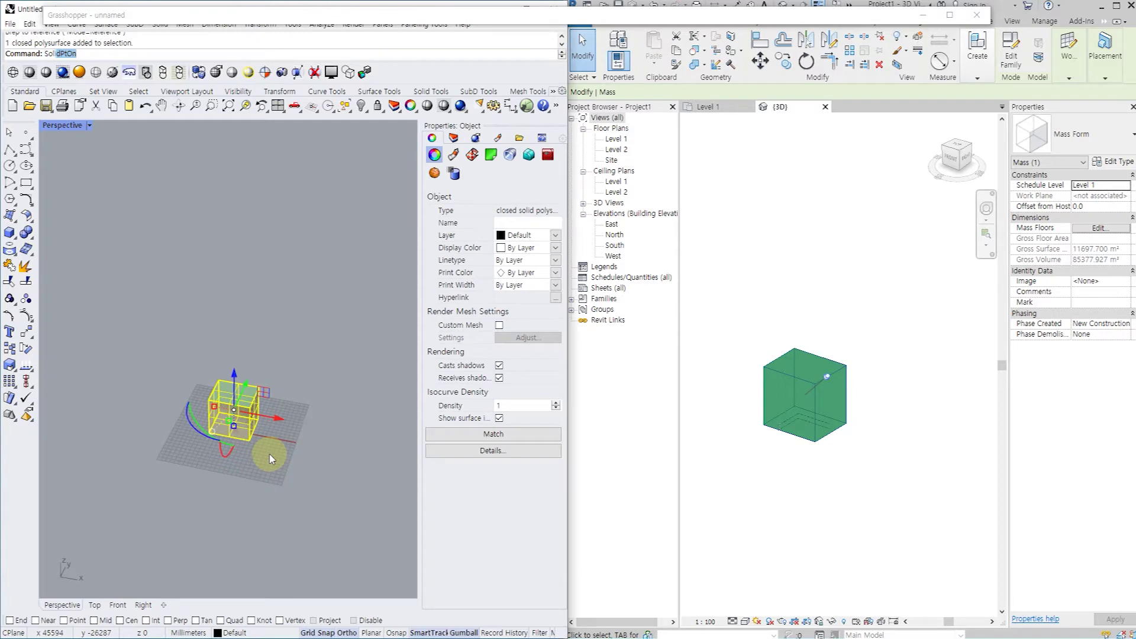
key("Return")
scroll(252, 376, "up", 2)
left_click_drag(233, 362, 302, 491)
mouse_move(300, 432)
left_mouse_down()
mouse_move(290, 312)
mouse_move(281, 314)
left_mouse_up()
left_click(793, 330)
mouse_move(806, 347)
middle_mouse_down("shift")
mouse_move(858, 384)
mouse_move(793, 387)
middle_mouse_up("shift")
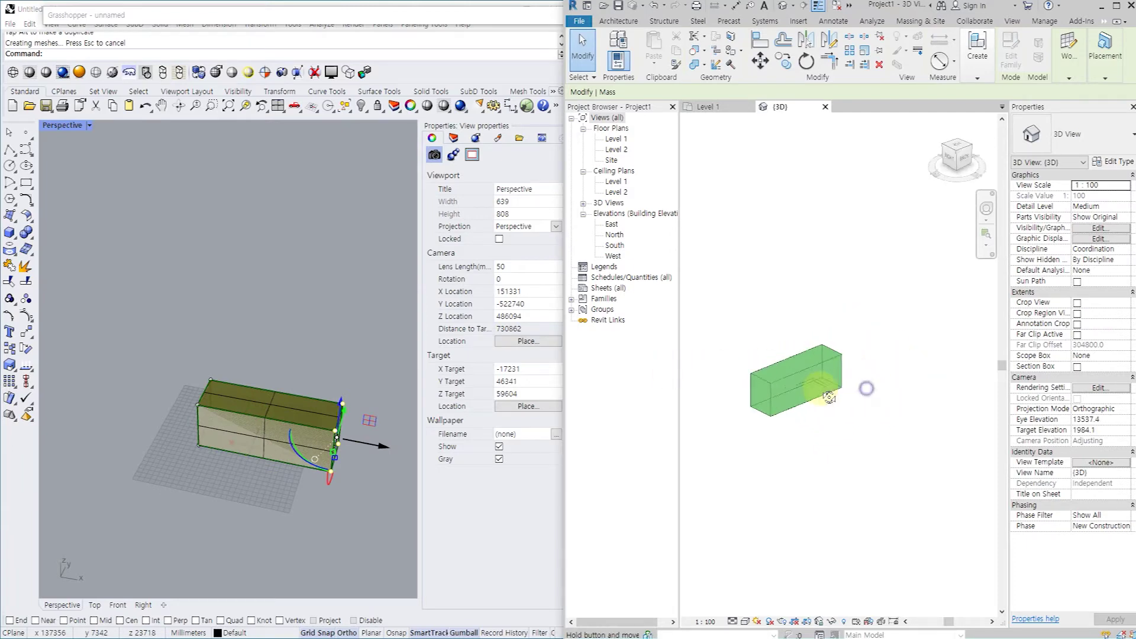
scroll(248, 319, "down", 3)
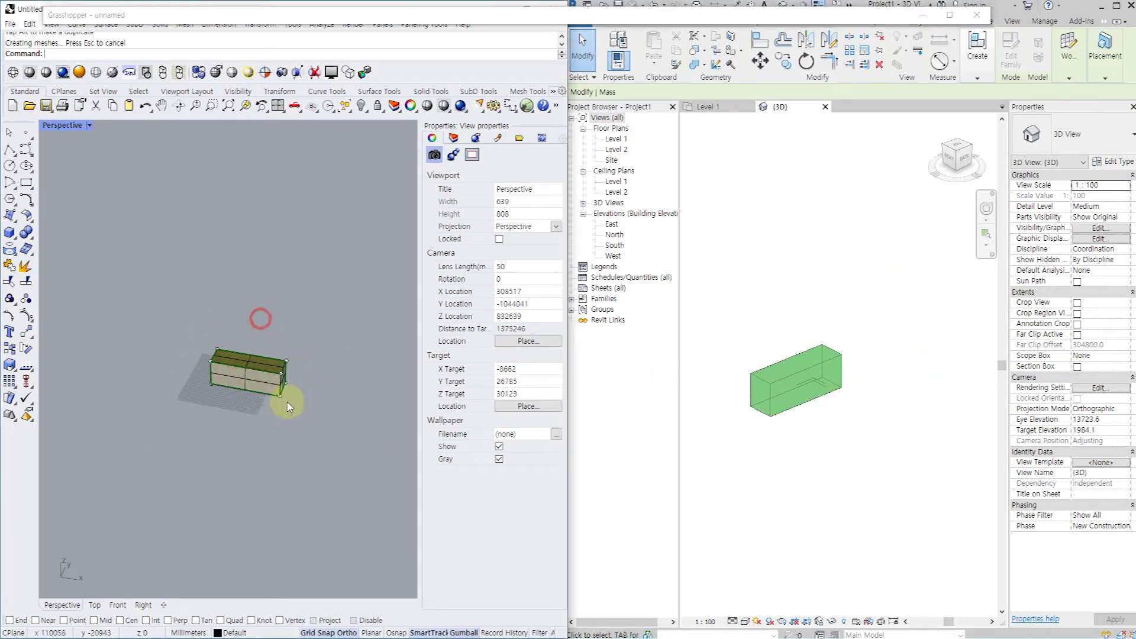
left_click(261, 384)
left_click_drag(261, 384, 167, 393)
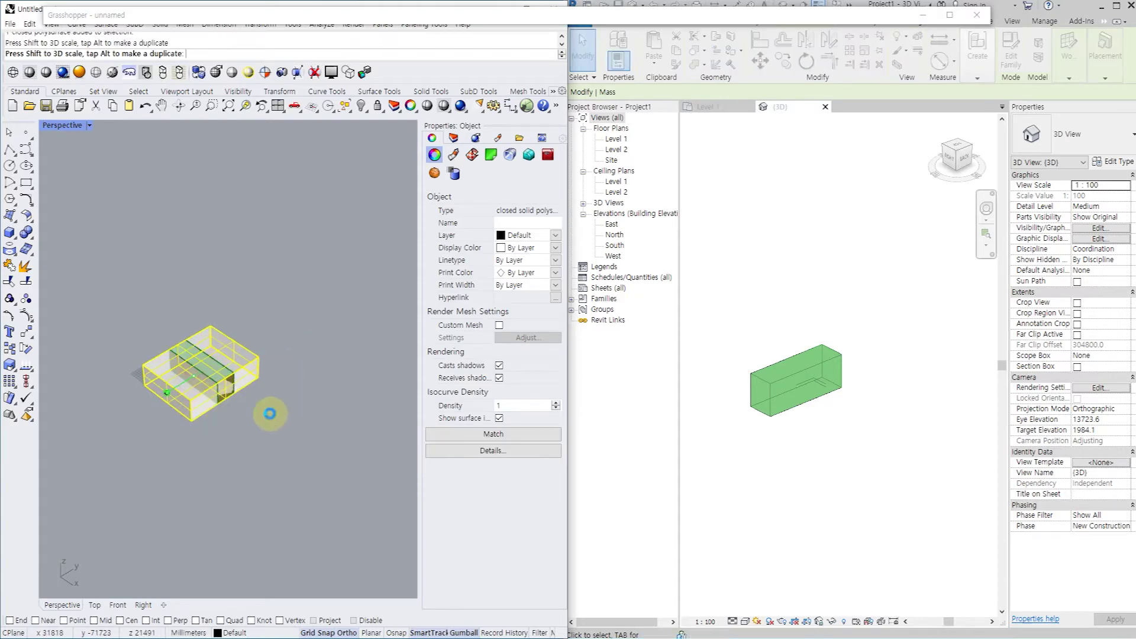
left_click(270, 414)
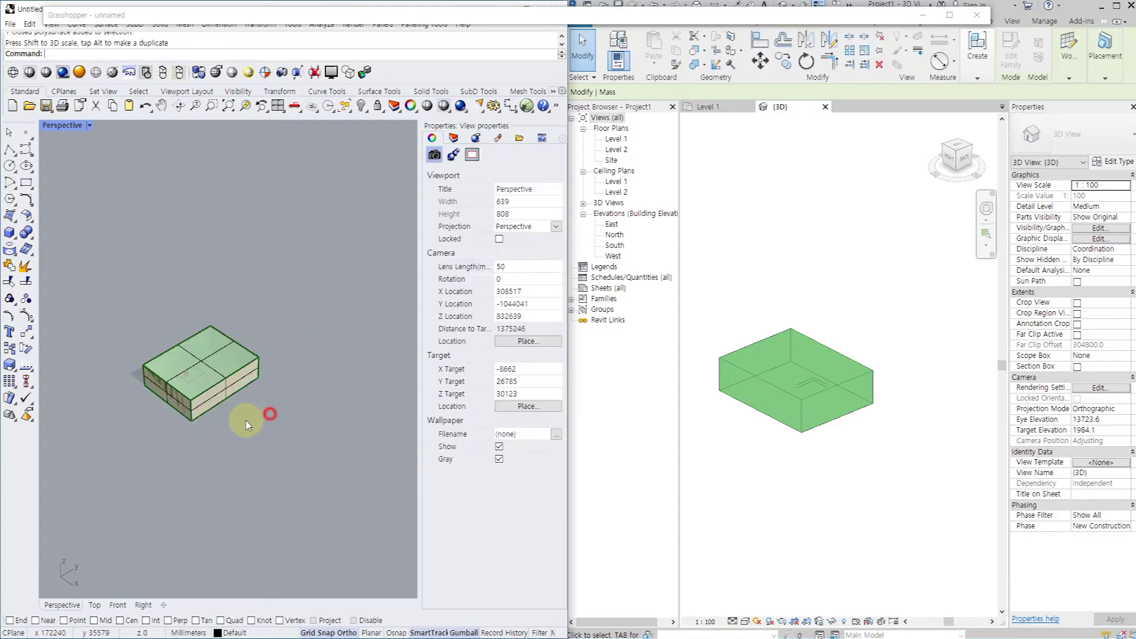
Turn on the box's control points and raise one top corner into a peak
left_click(240, 383)
type("C")
key("BackSpace")
key("BackSpace")
type("ro")
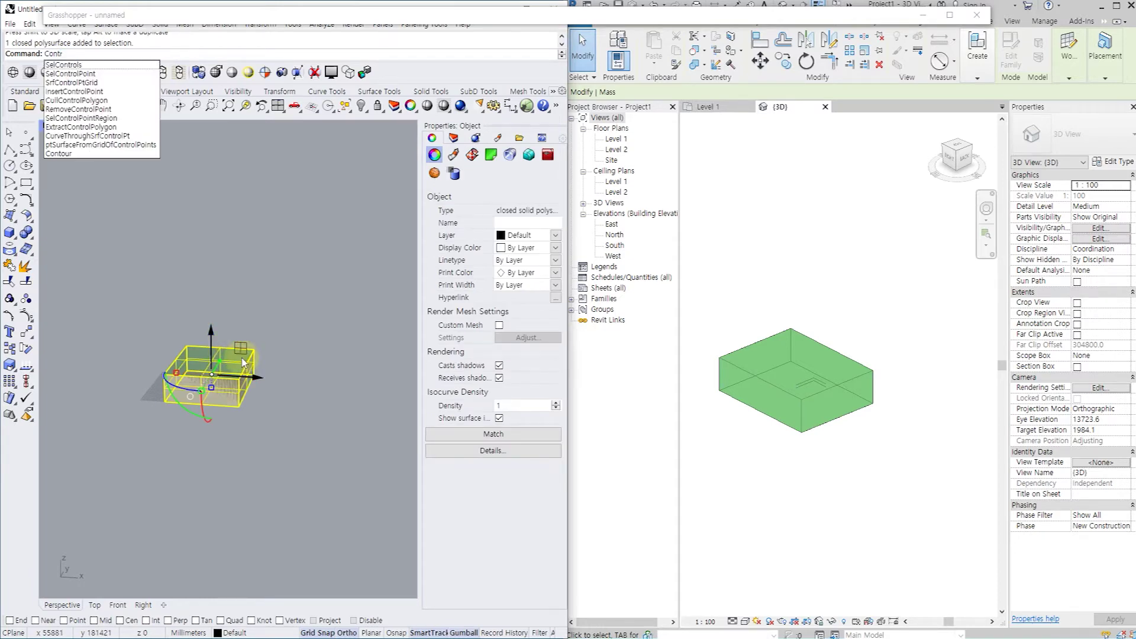
type("l")
key("Return")
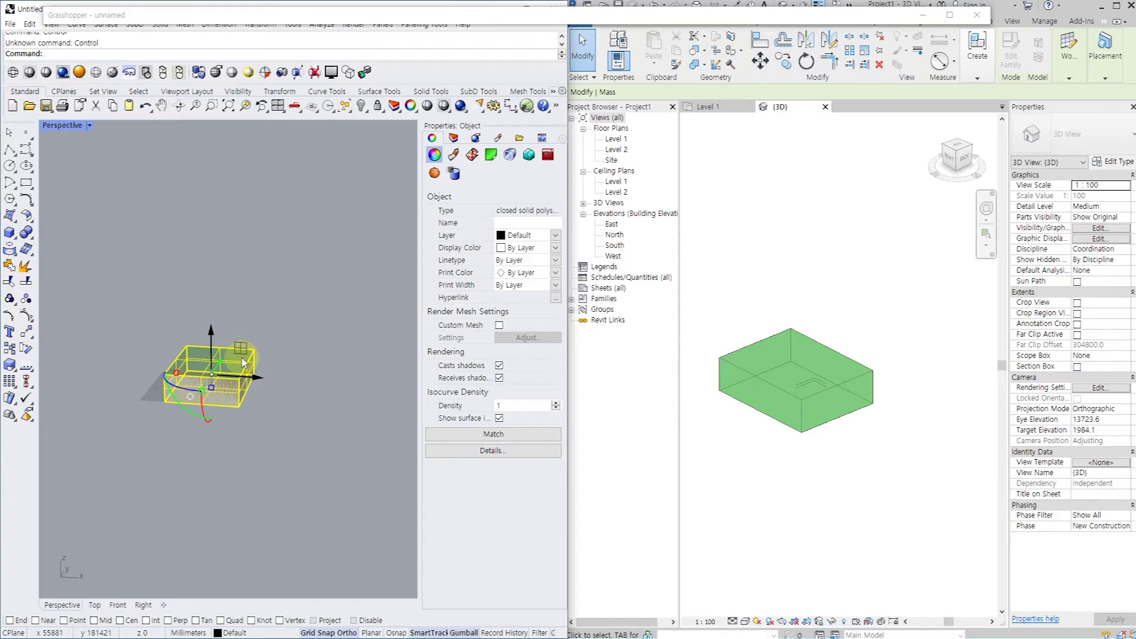
key("Return")
left_click(255, 350)
left_click_drag(254, 304, 249, 214)
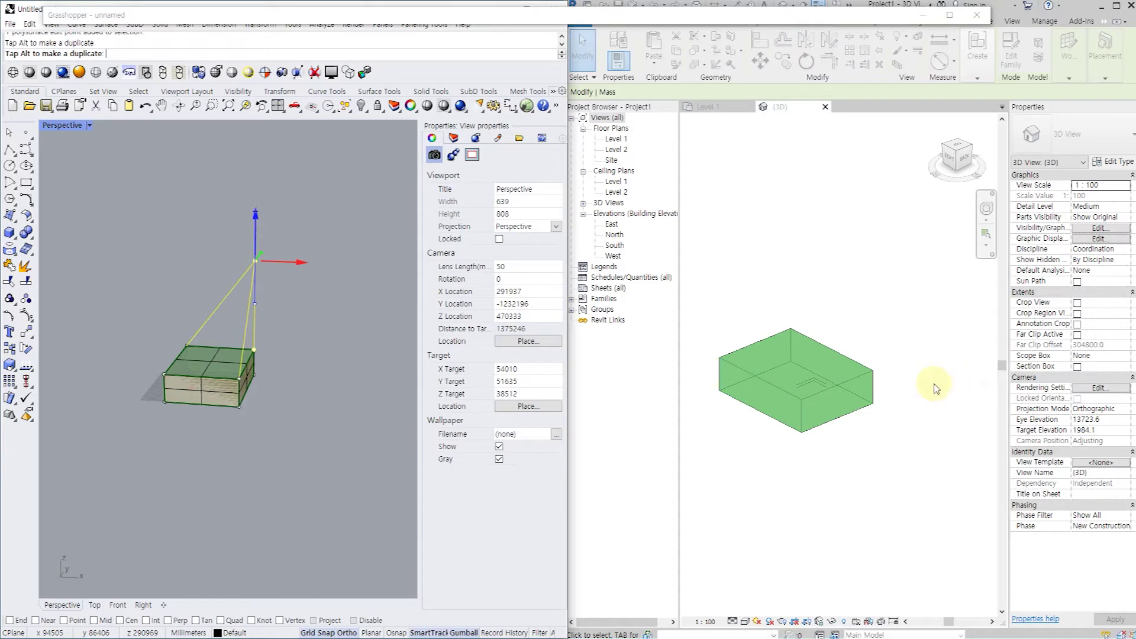
mouse_move(933, 385)
middle_mouse_down("shift")
mouse_move(906, 426)
mouse_move(717, 424)
mouse_move(911, 388)
mouse_move(756, 393)
mouse_move(855, 401)
mouse_move(730, 399)
mouse_move(905, 436)
mouse_move(868, 436)
middle_mouse_up("shift")
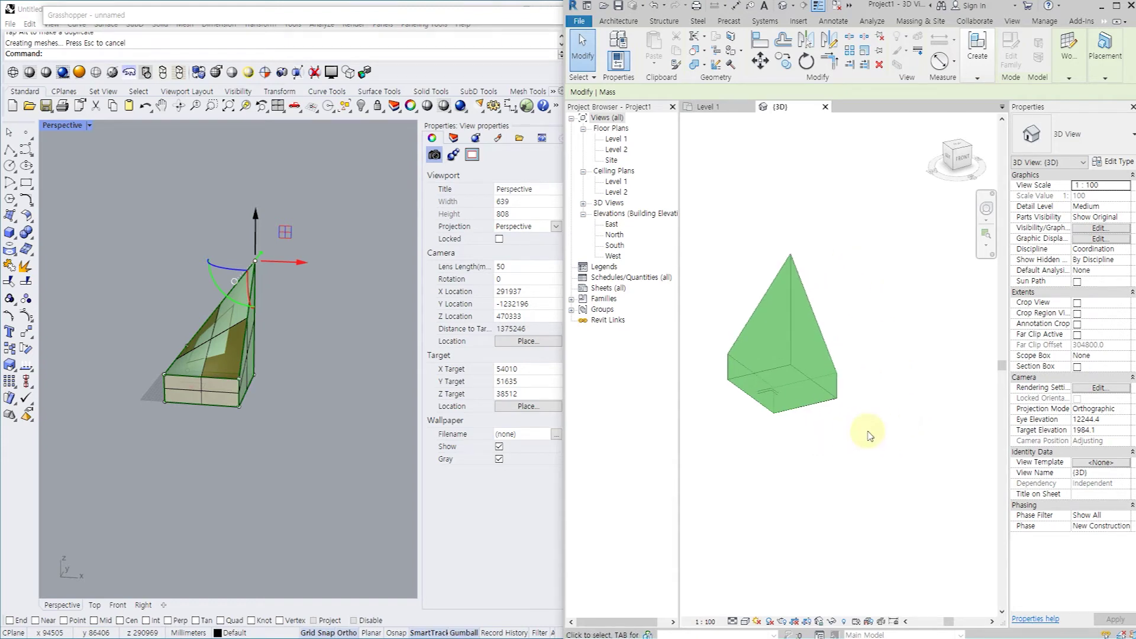
Window-select all geometry in the Rhino view and delete it
left_click(322, 393)
left_click_drag(333, 463, 138, 272)
key("Delete")
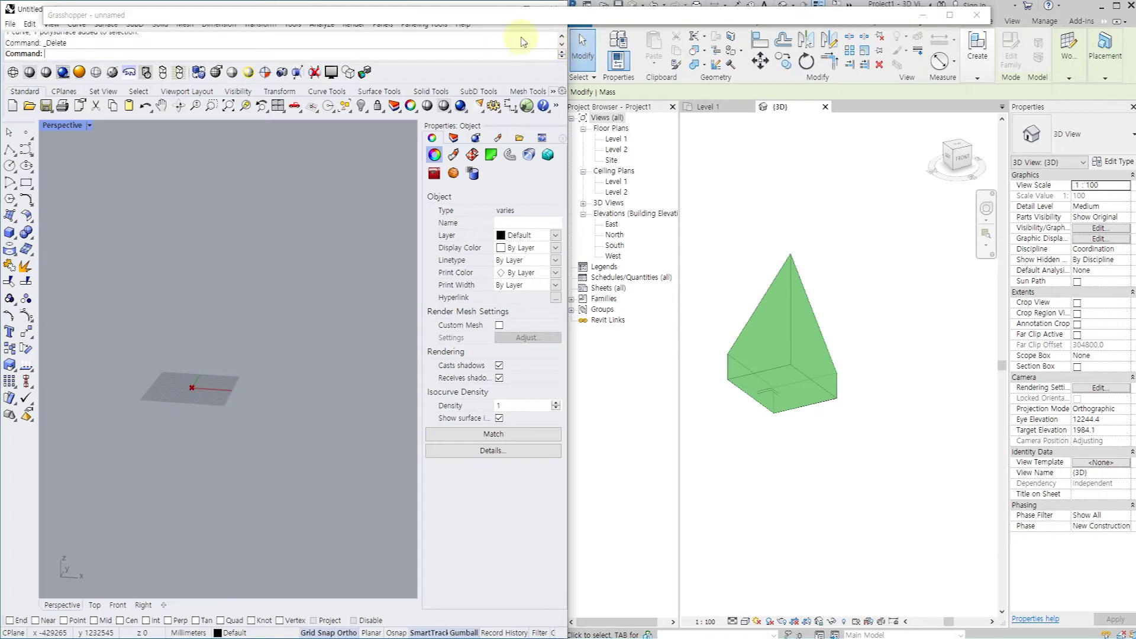
Dismiss the emptied-mass warnings, close the Grasshopper editor and maximize Rhino
left_click(890, 363)
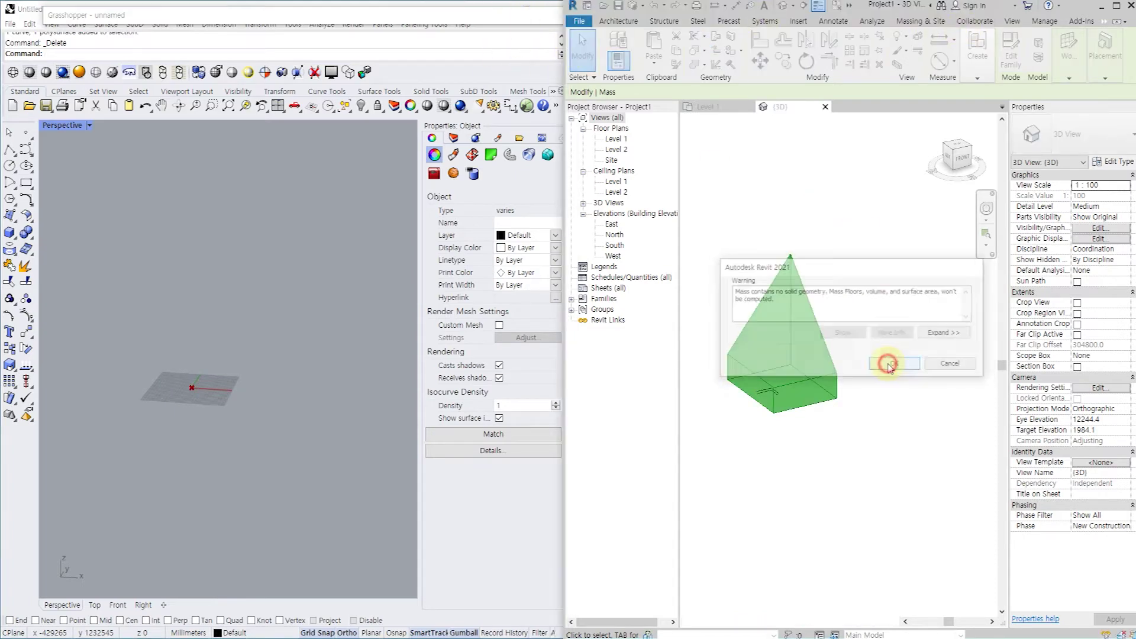
left_click(895, 364)
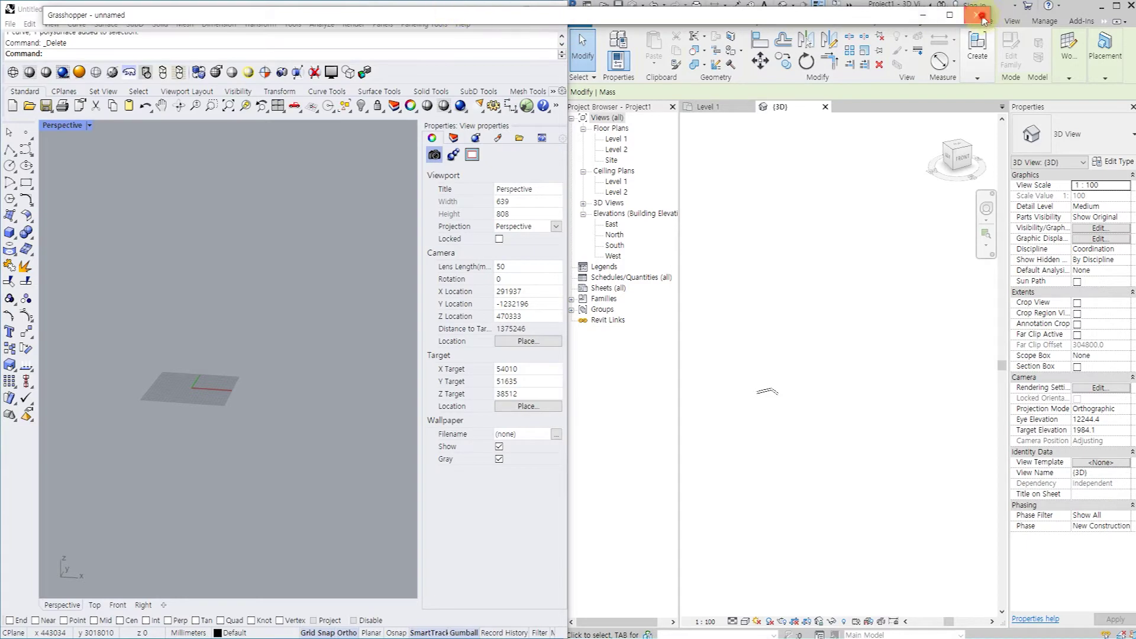
left_click(923, 15)
left_click(526, 10)
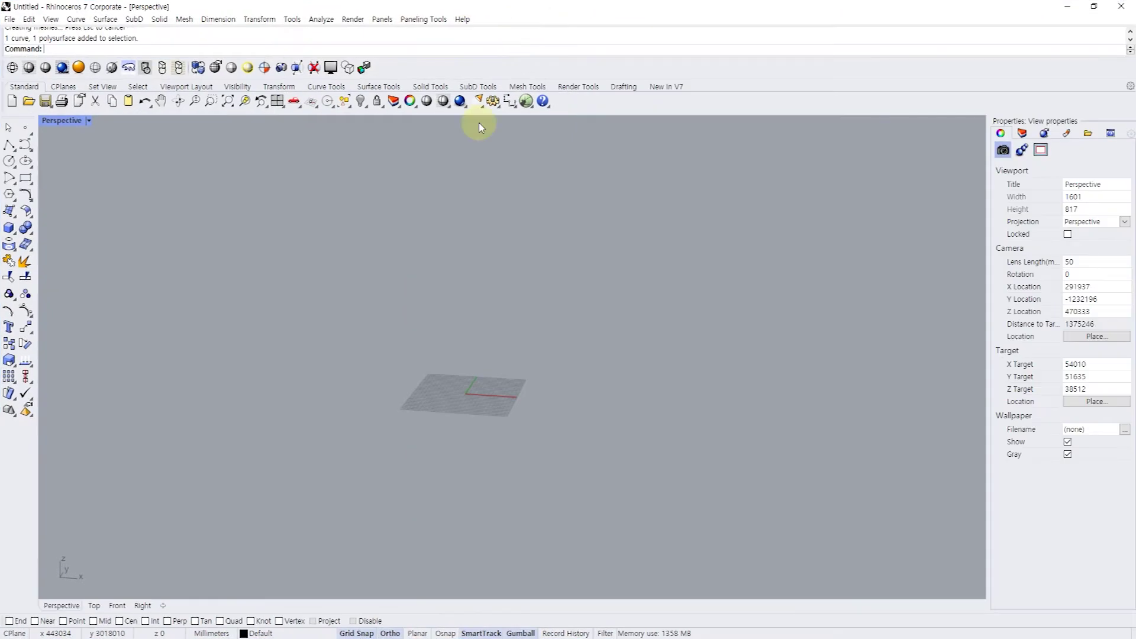
Draw a rectangle with a 40000 first edge and make a planar surface from it
right_click_drag(408, 319, 422, 362)
scroll(264, 335, "up", 5)
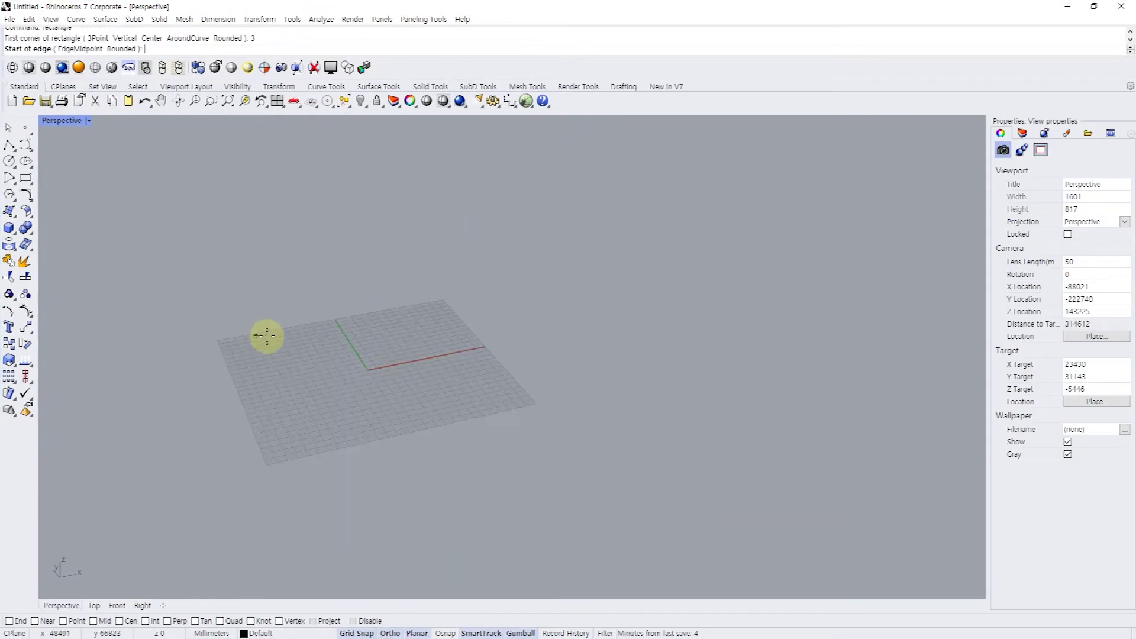
scroll(279, 362, "up", 2)
left_click(295, 319)
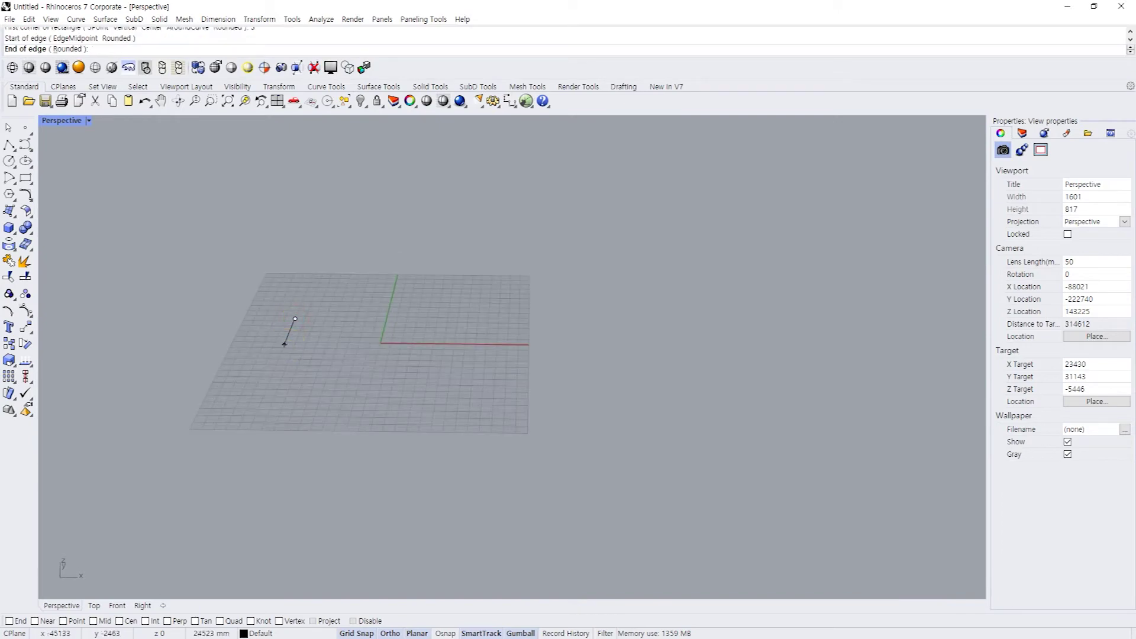
type("400")
key("Return")
left_click(286, 345)
type("8000")
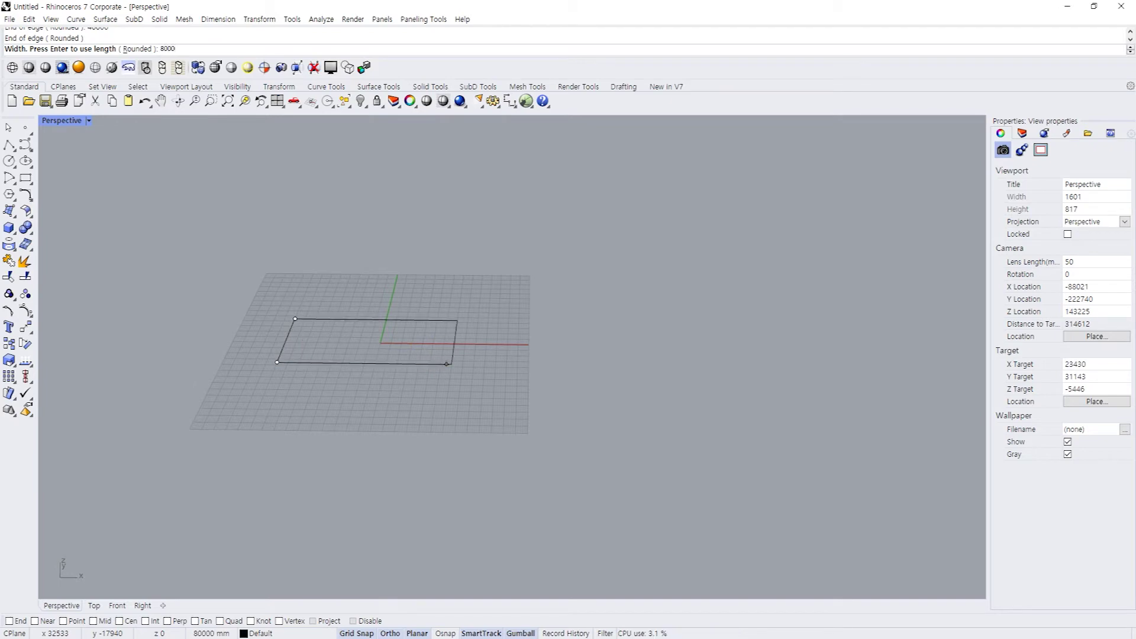
left_click(449, 350)
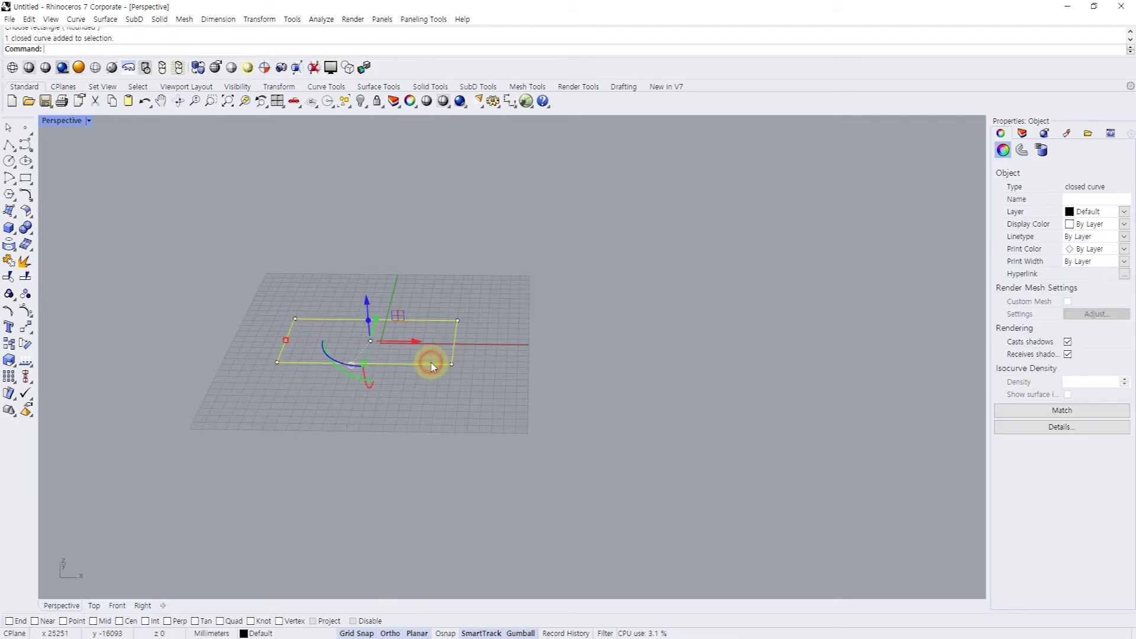
type("PlanarSrf")
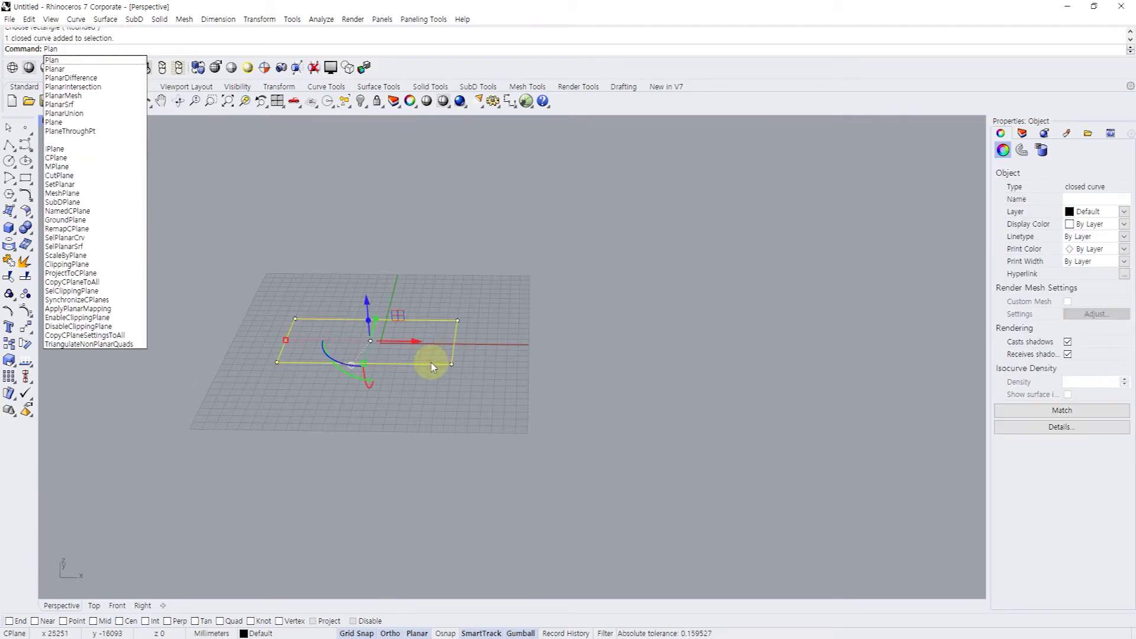
key("Return")
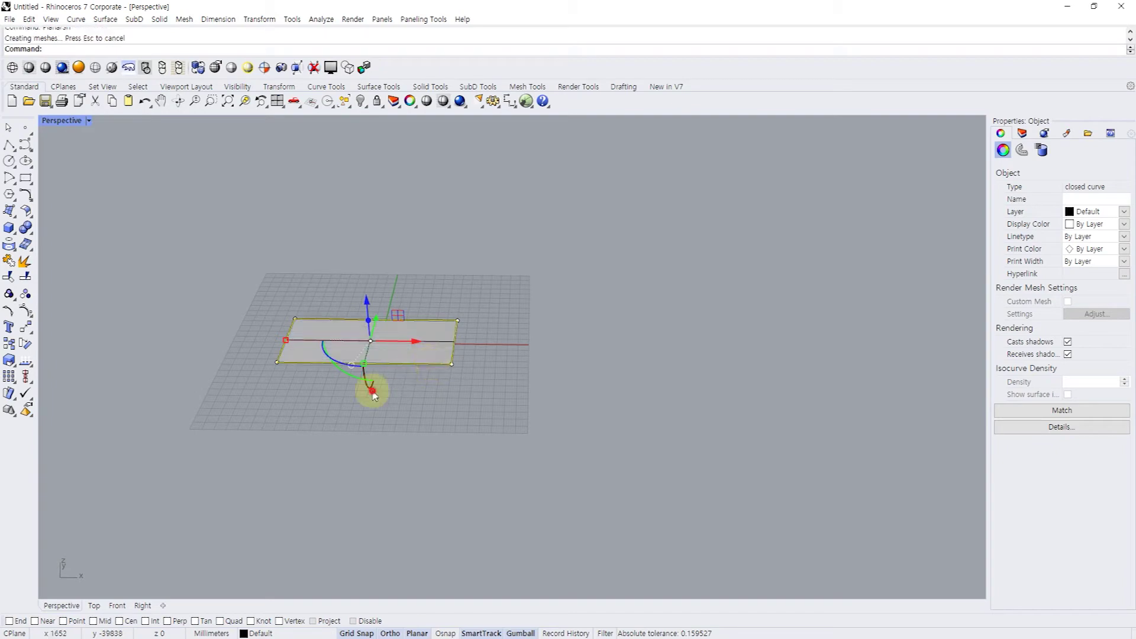
Rebuild the flat surface to 7 by 7 points at degree 3
right_click_drag(254, 401, 334, 410)
scroll(334, 410, "up", 3)
left_click(343, 429)
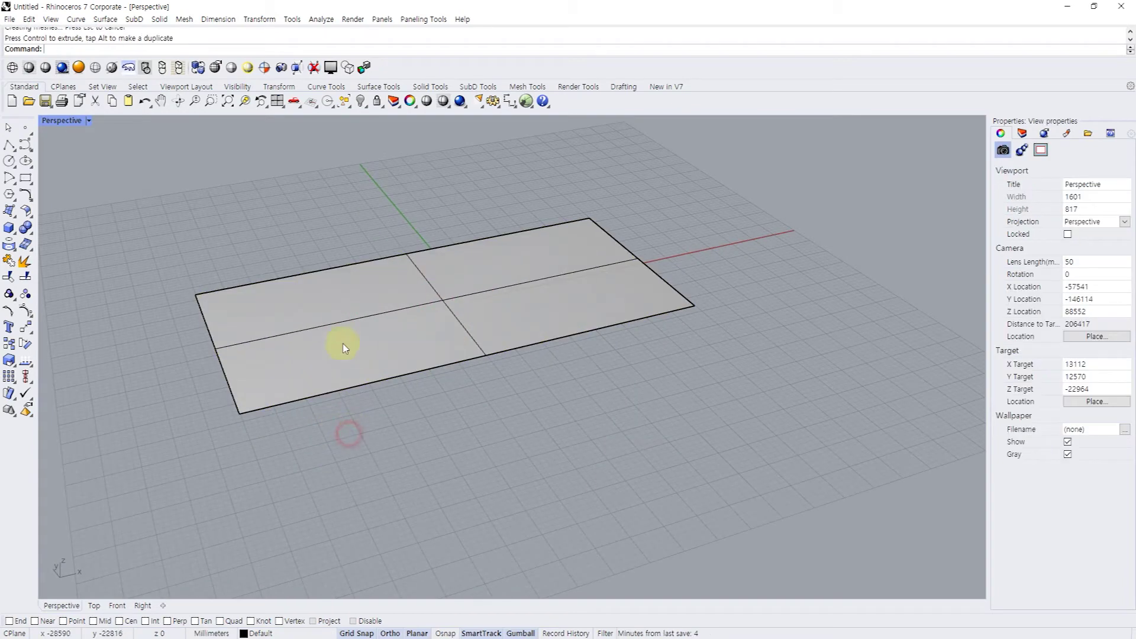
left_click(339, 334)
type("vb")
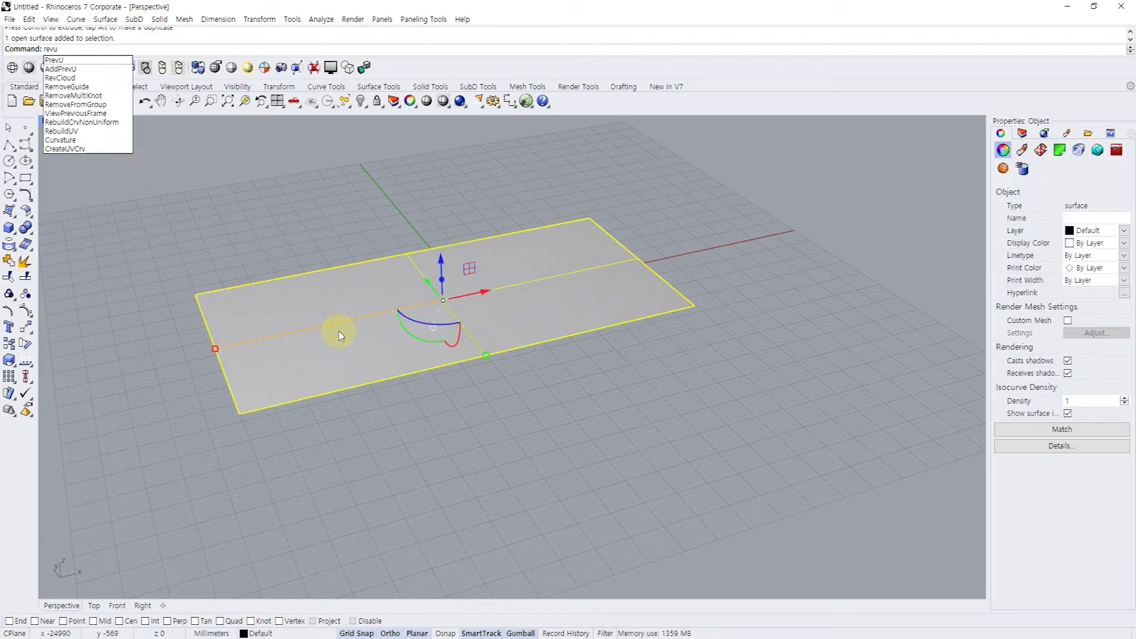
type("i")
key("BackSpace")
key("BackSpace")
key("BackSpace")
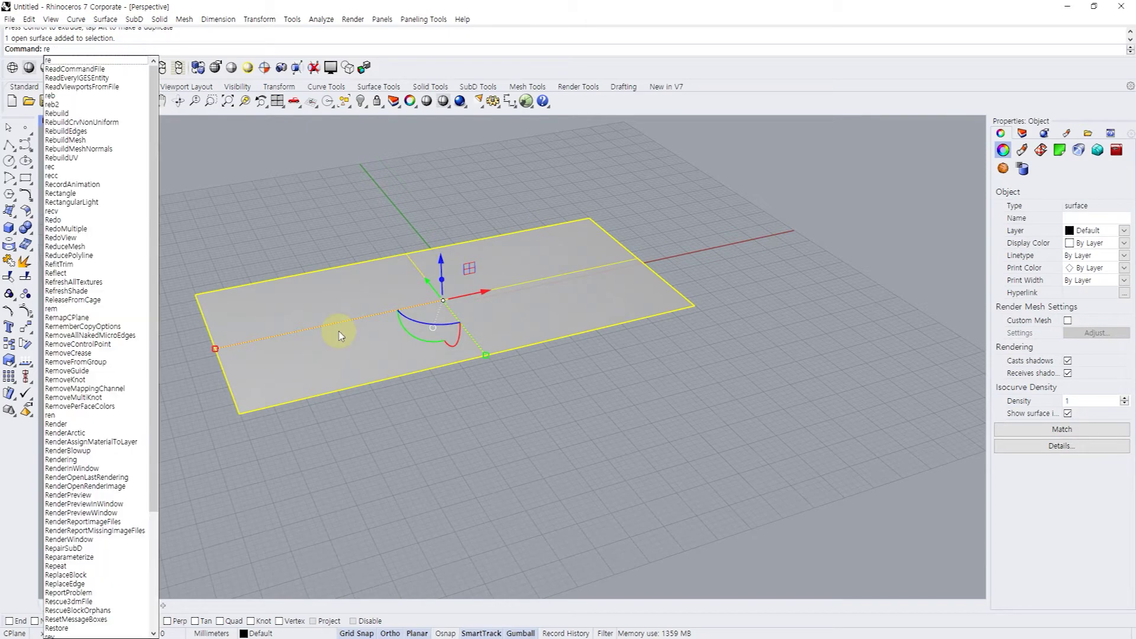
type("build")
key("Return")
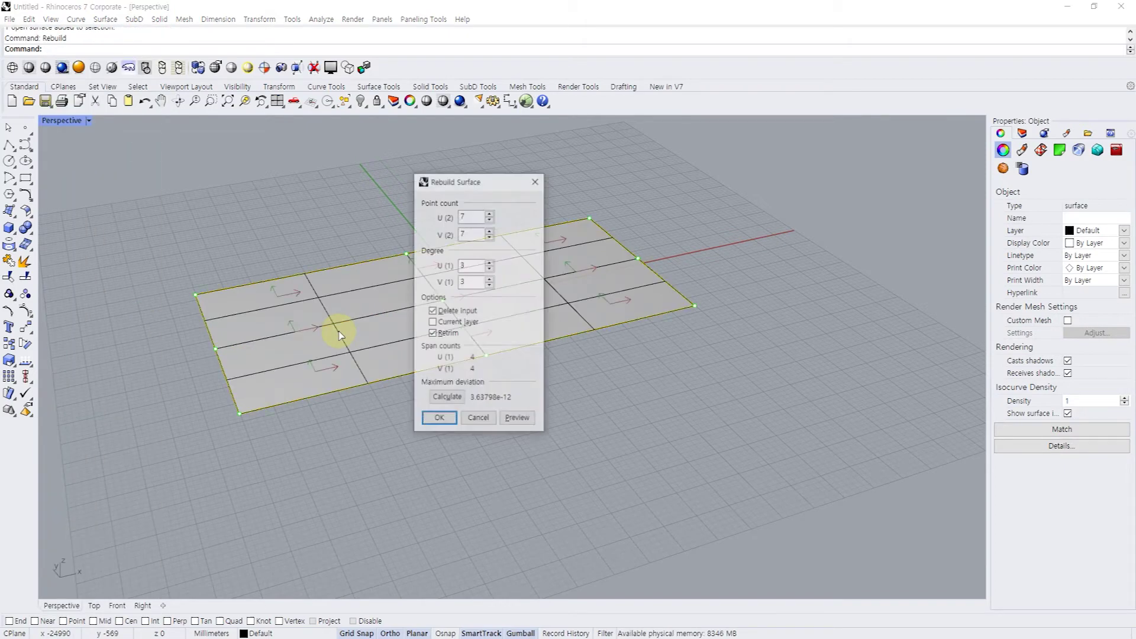
left_click(439, 420)
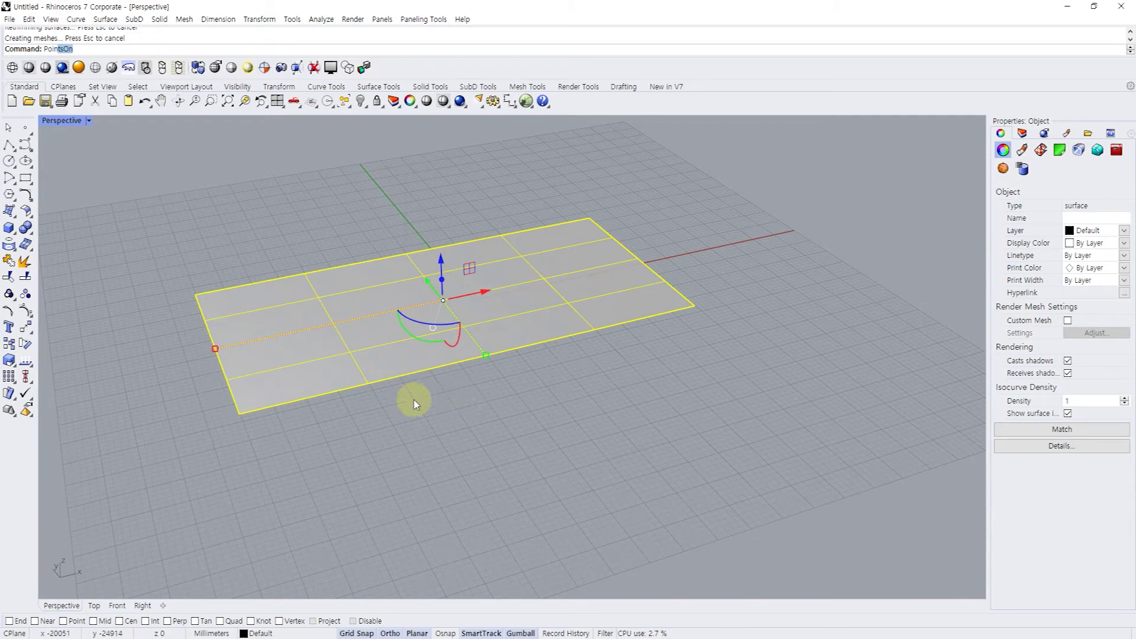
Raise two groups of the surface's control points by 4000 to warp it
key("Return")
mouse_move(411, 399)
right_mouse_down()
mouse_move(479, 385)
mouse_move(200, 352)
right_mouse_up()
left_click_drag(200, 352, 355, 432)
right_click_drag(380, 398, 423, 346)
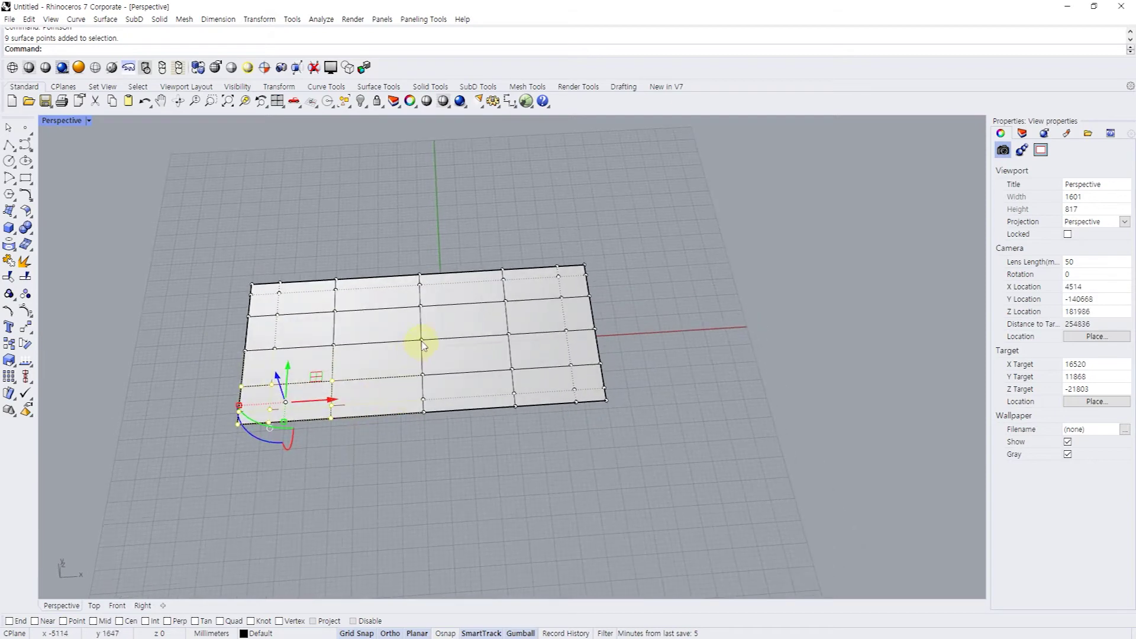
left_click_drag(474, 232, 621, 313, "shift")
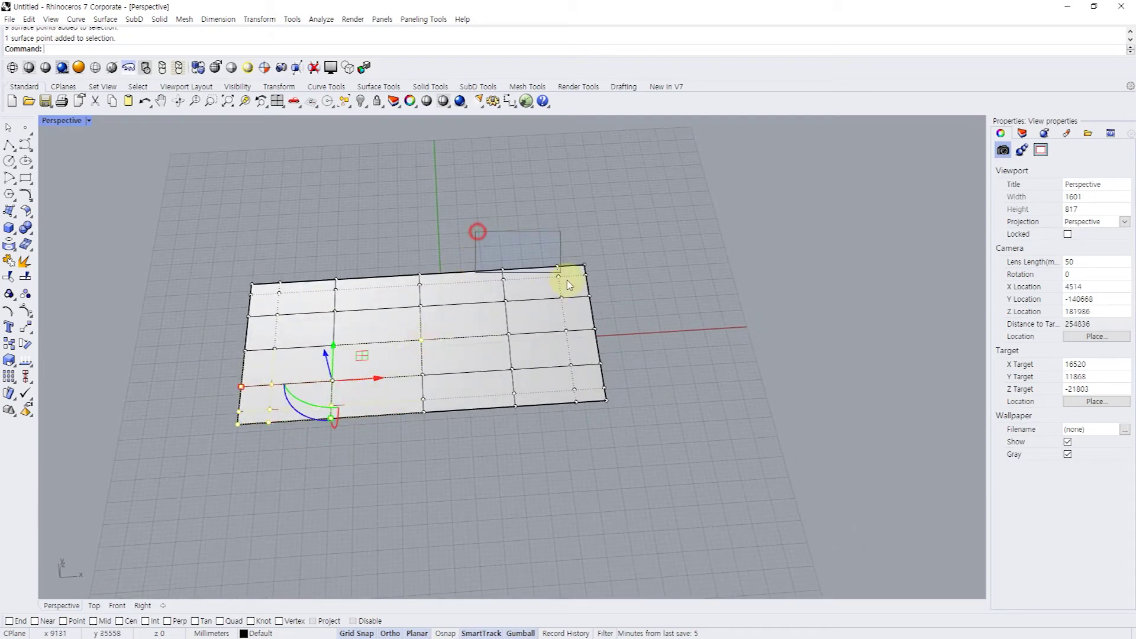
mouse_move(472, 359)
right_mouse_down()
mouse_move(464, 367)
mouse_move(452, 264)
right_mouse_up()
type("4000")
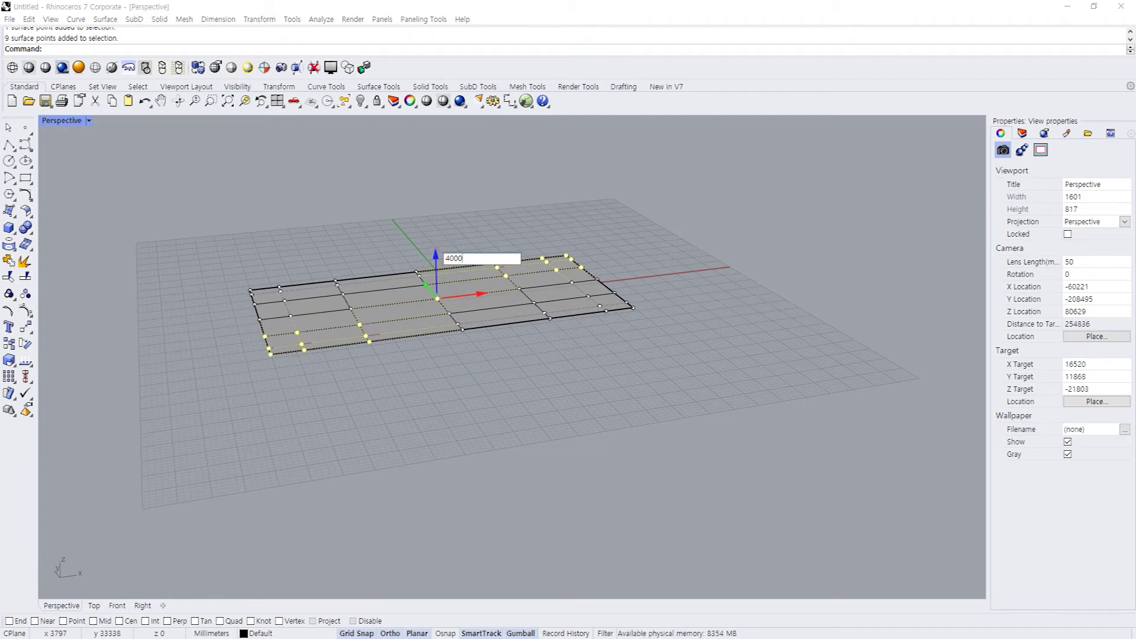
key("Return")
mouse_move(450, 413)
right_mouse_down()
mouse_move(432, 389)
mouse_move(461, 373)
mouse_move(362, 467)
mouse_move(398, 438)
mouse_move(448, 434)
mouse_move(418, 439)
right_mouse_up()
mouse_move(528, 414)
right_mouse_down()
mouse_move(482, 452)
mouse_move(502, 456)
mouse_move(495, 406)
right_mouse_up()
left_click(502, 456)
key("Escape")
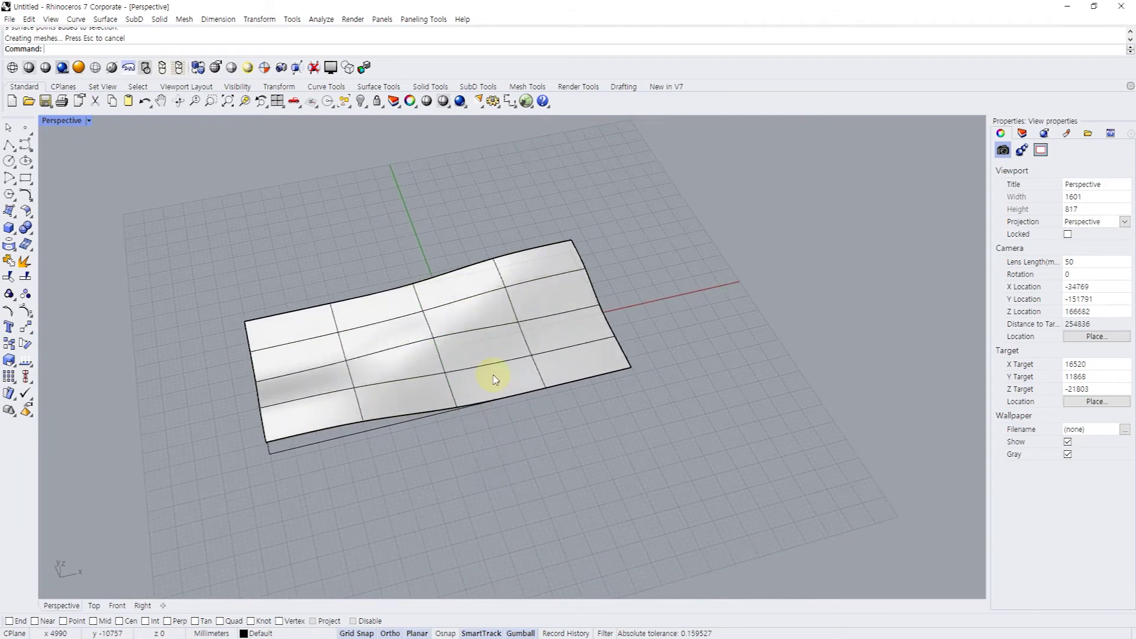
Extrude the warped surface 4000 into a closed solid slab
type("rude")
key("Return")
left_click(494, 378)
key("Return")
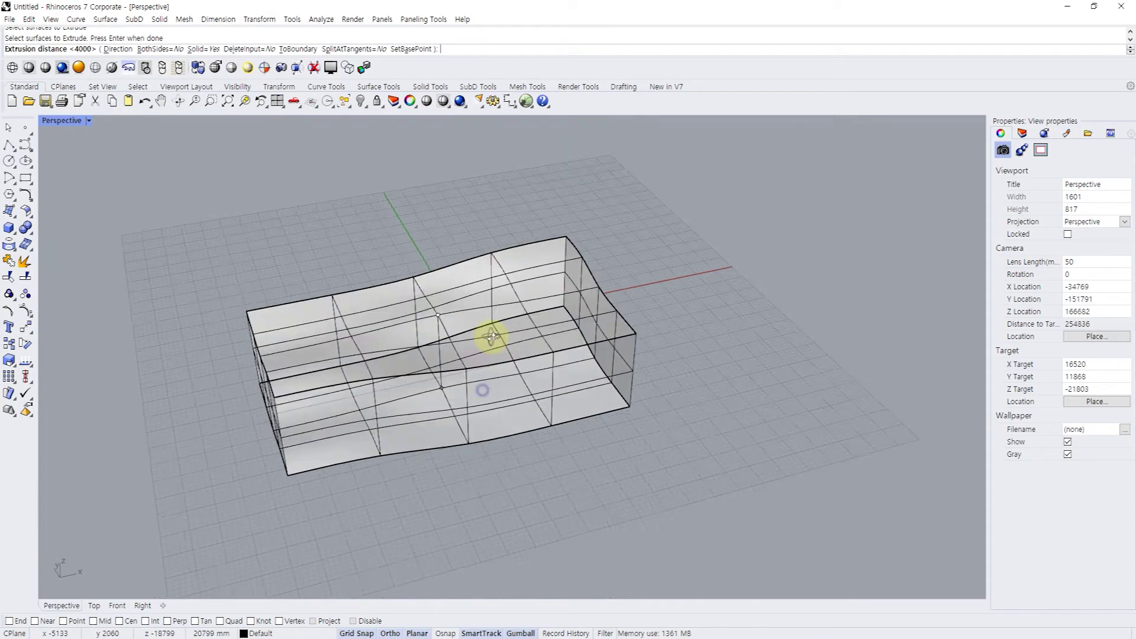
right_click_drag(489, 330, 469, 228)
left_click(470, 220)
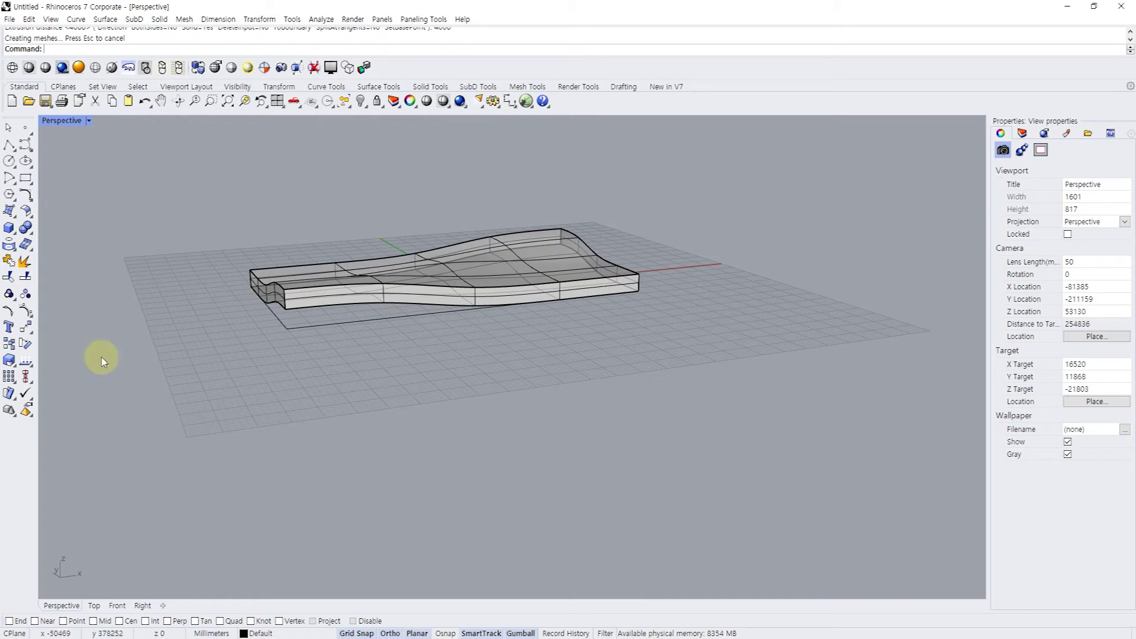
left_click(94, 606)
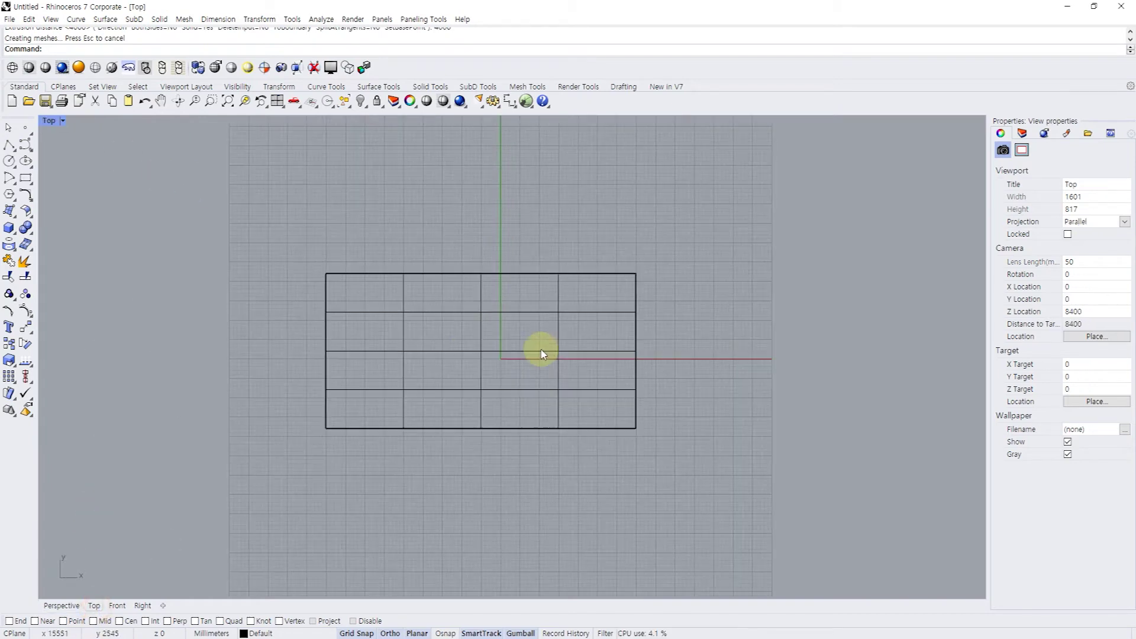
Draw three ellipses over the slab in Top view: left, upper and right
type("e")
scroll(469, 347, "up", 3)
left_click(345, 361)
left_click(408, 362)
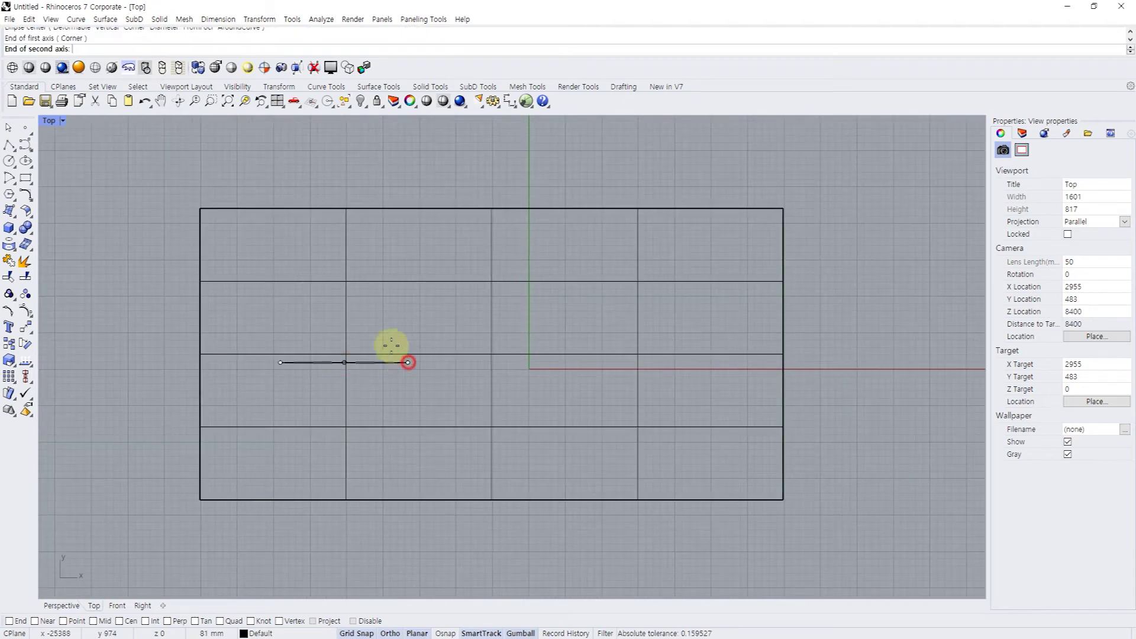
left_click(358, 325)
key("Return")
left_click(576, 283)
left_click(576, 303)
left_click(620, 284)
key("Return")
left_click(651, 412)
left_click(651, 385)
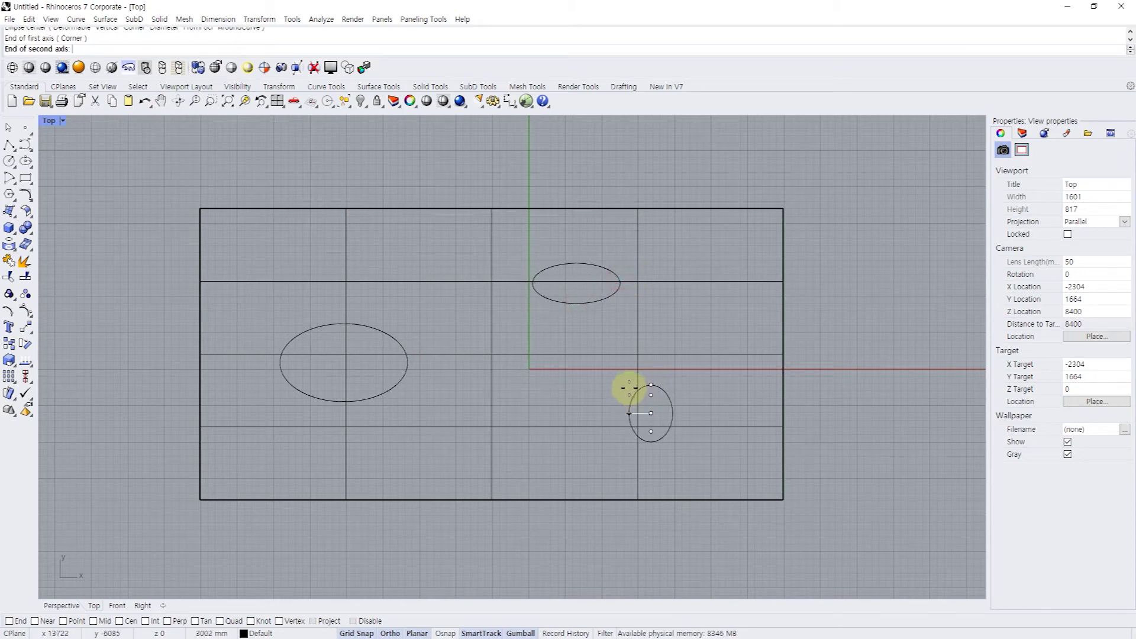
left_click(629, 387)
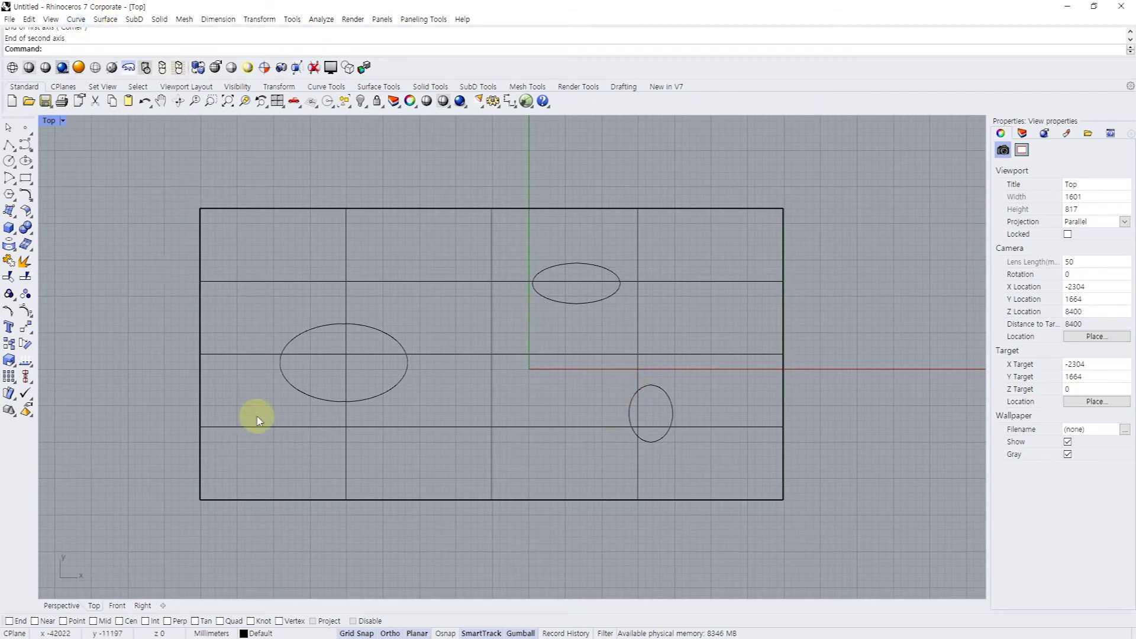
Extrude the three ellipses into cylinders and move them down through the slab
left_click(375, 396)
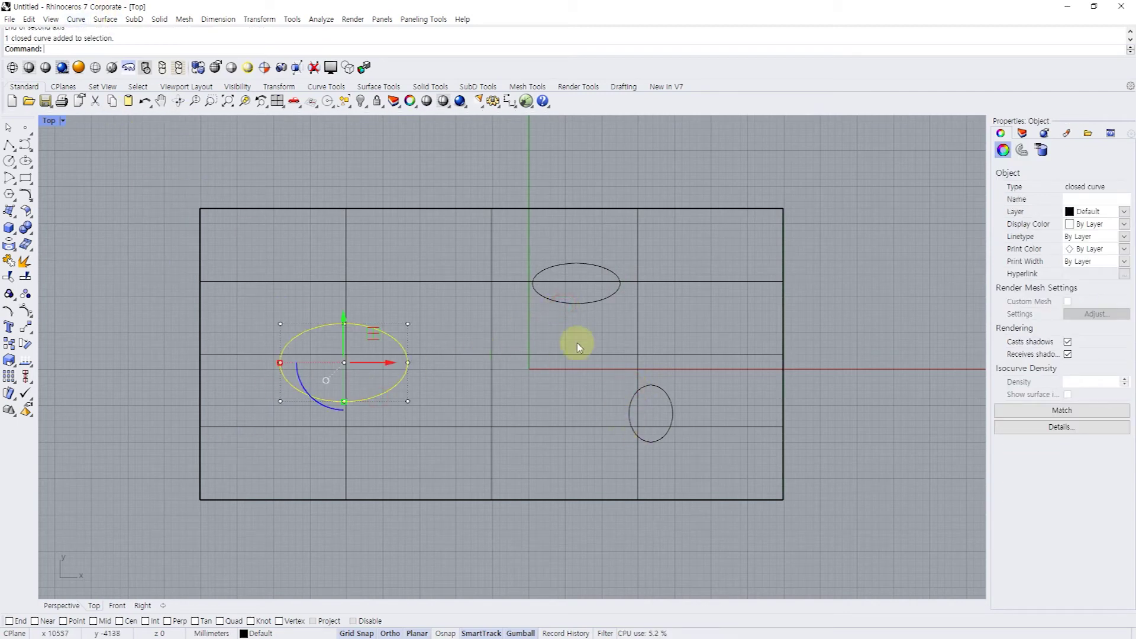
left_click(577, 303, "shift")
left_click(629, 410, "shift")
left_click(61, 605)
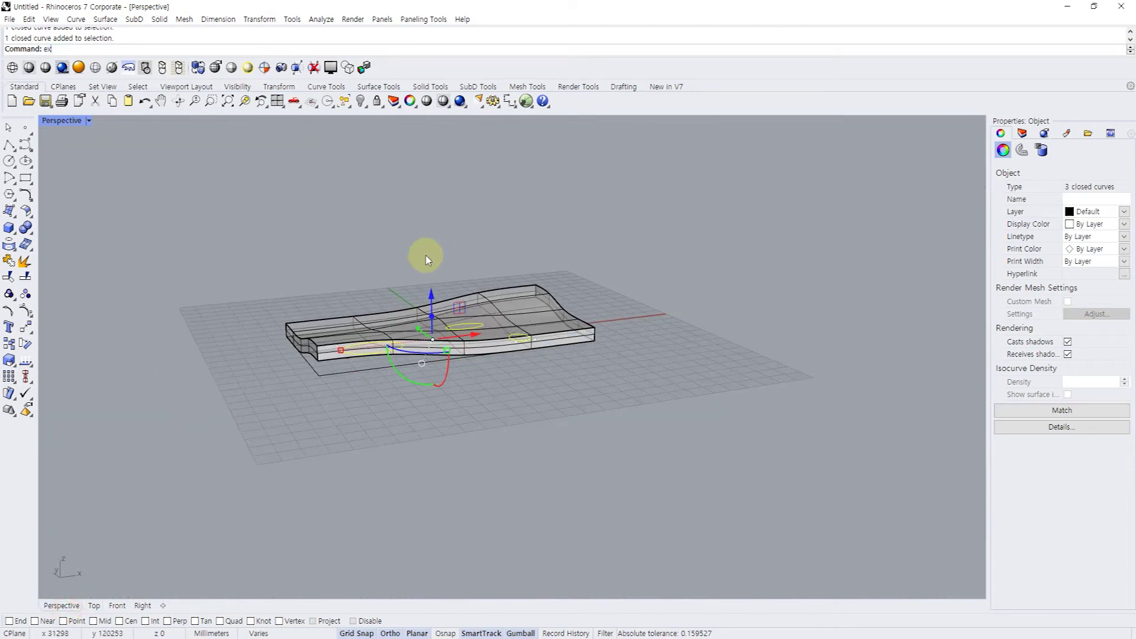
key("Return")
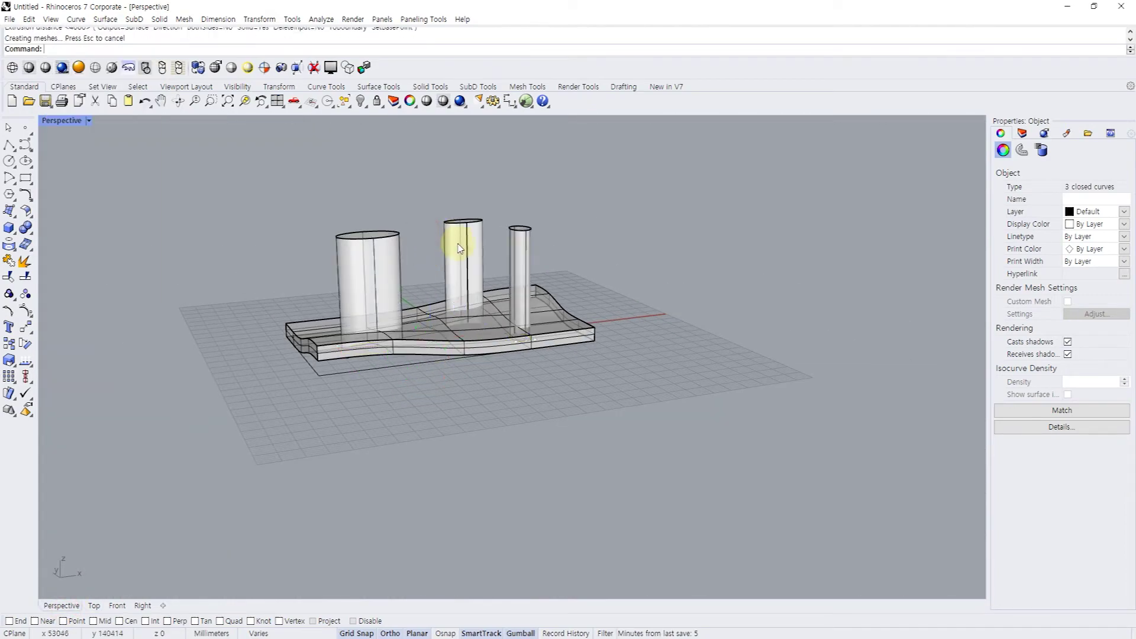
left_click(587, 266)
right_click_drag(583, 285, 575, 261)
left_click_drag(580, 261, 370, 269)
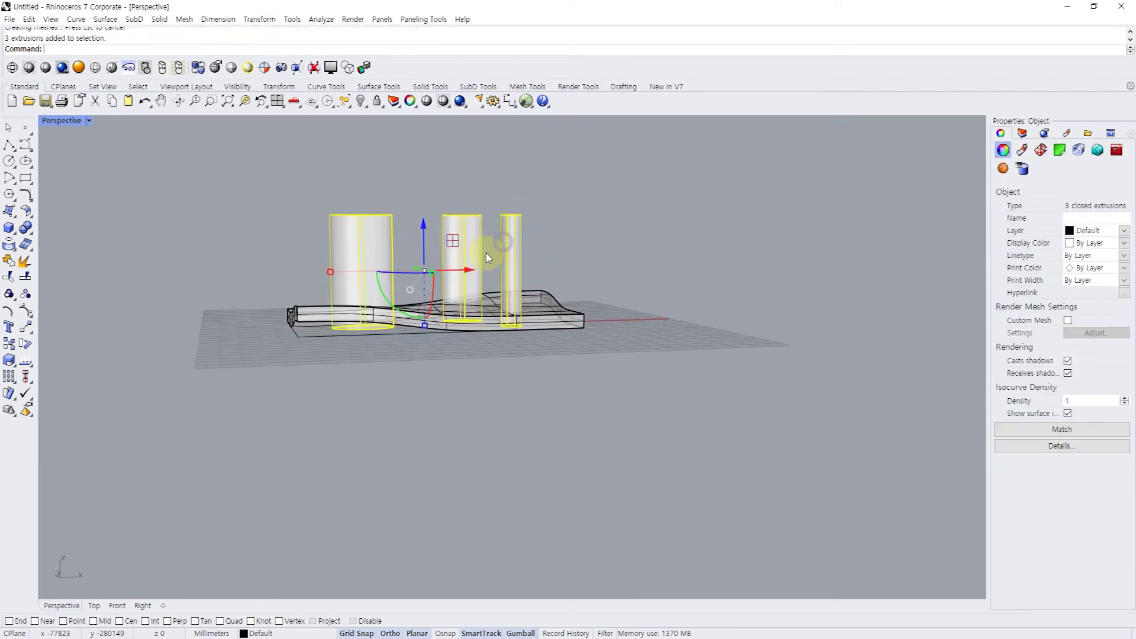
left_click_drag(424, 230, 423, 261)
left_click(565, 227)
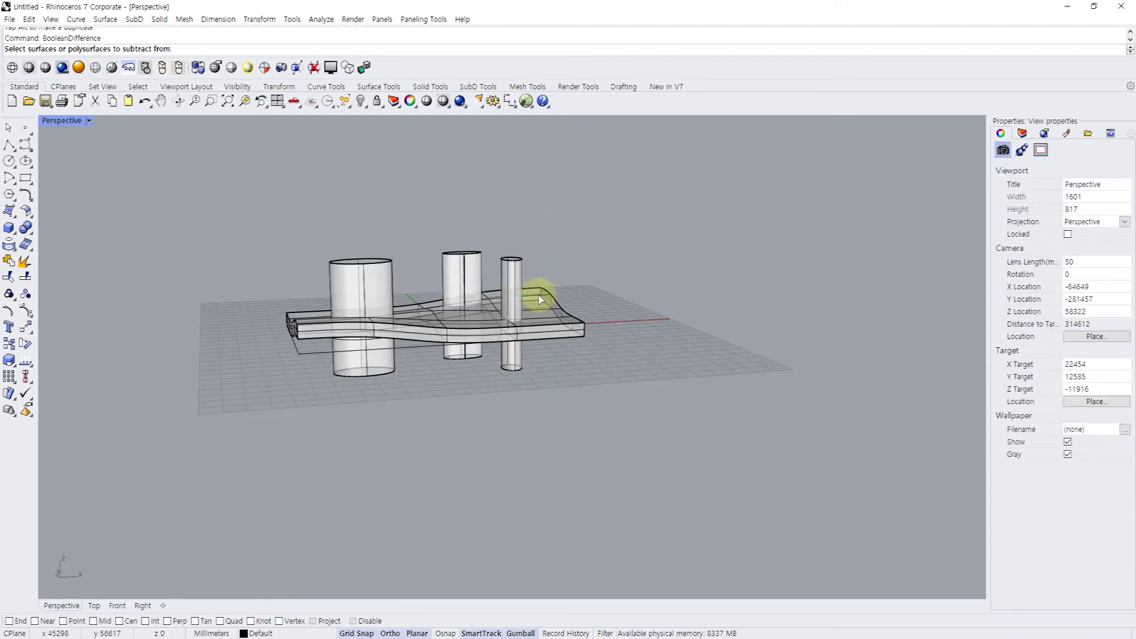
Boolean-subtract the three cylinders from the slab to cut the holes
left_click(545, 313)
key("Return")
right_click_drag(608, 337, 570, 286)
left_click_drag(565, 275, 224, 236)
key("Return")
right_click_drag(476, 231, 571, 279)
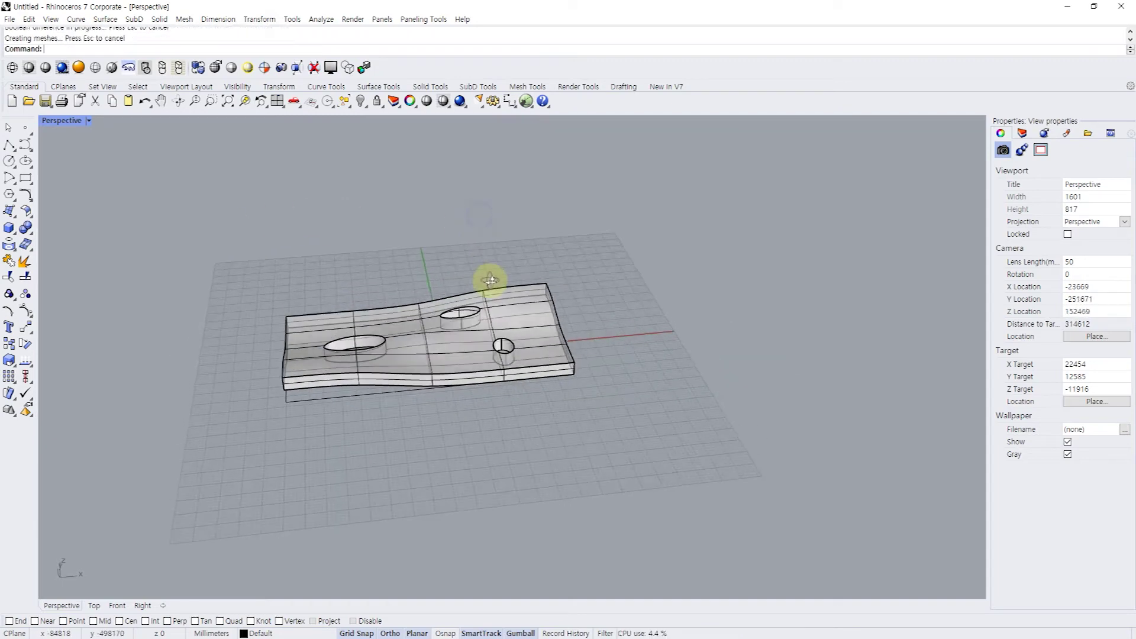
left_click(614, 277)
type("Gra")
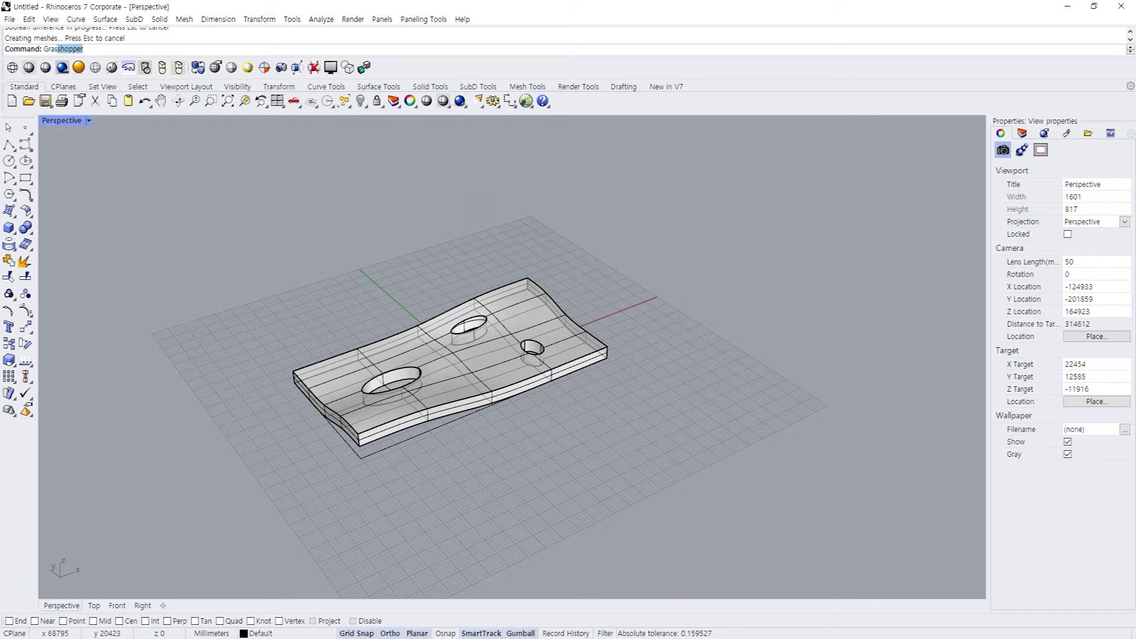
Launch Grasshopper and arrange Rhino, Grasshopper and Revit side by side
key("Return")
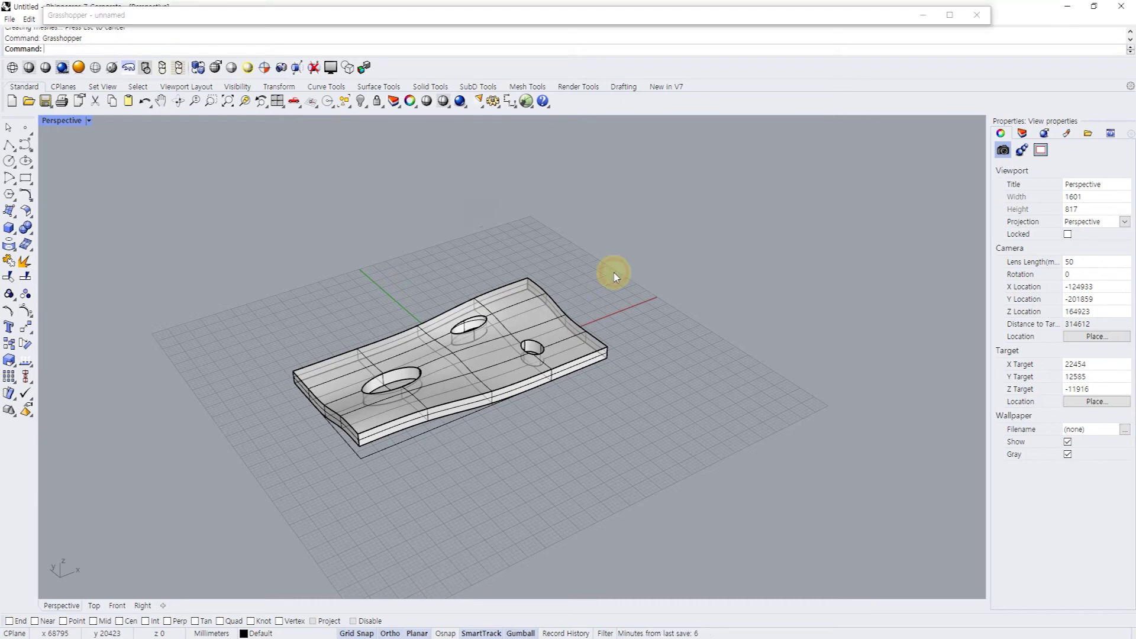
key("super+Left")
left_click(288, 239)
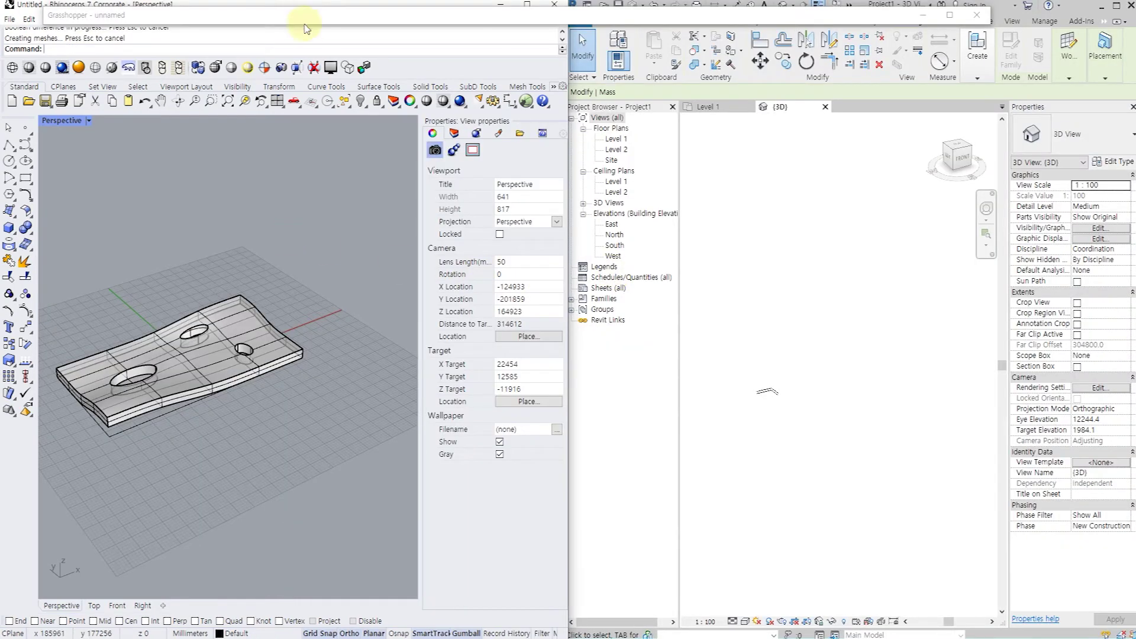
left_click(321, 19)
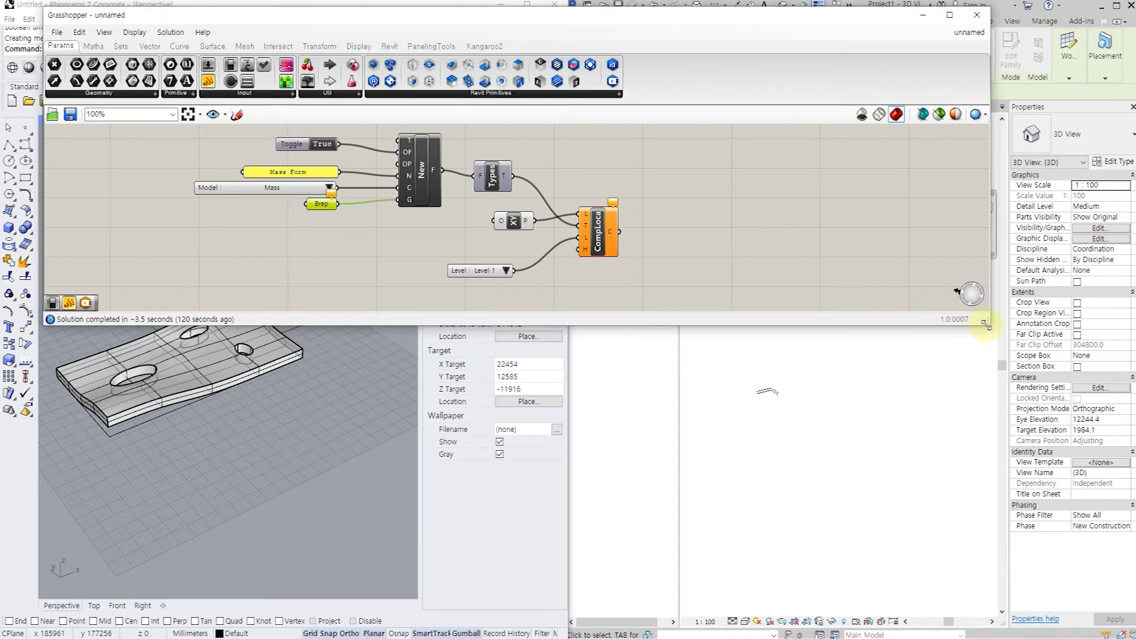
left_click_drag(985, 324, 599, 288)
right_click_drag(409, 236, 312, 188)
Change the Mass Form panel text to Mass Form2 and dismiss Revit's warning
right_click(229, 164)
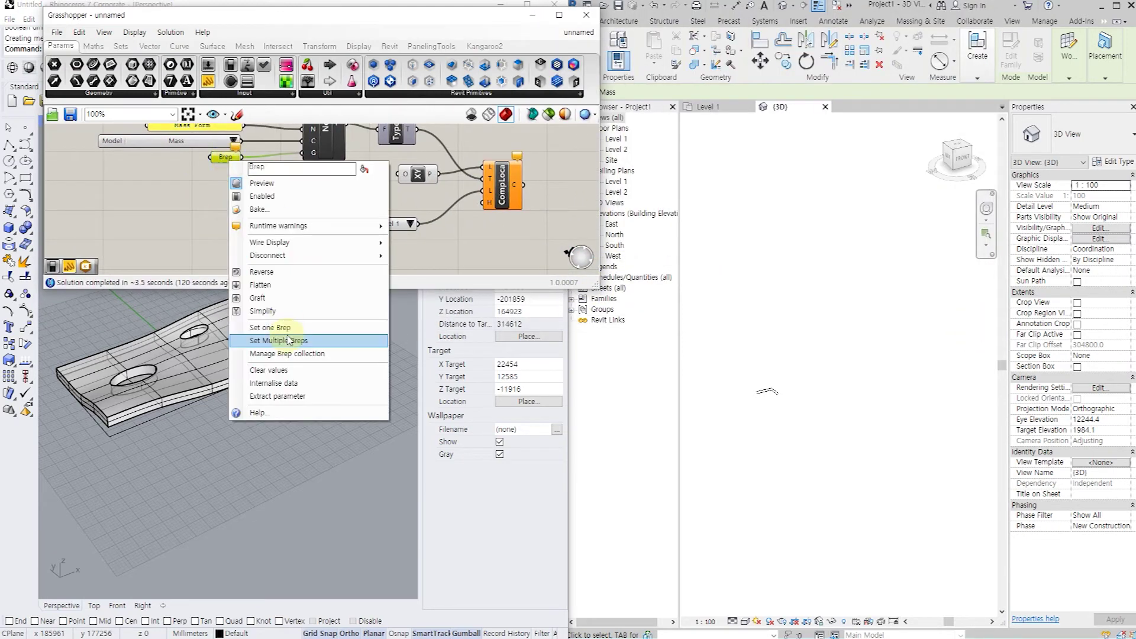
right_click_drag(177, 210, 185, 230)
scroll(201, 177, "up", 5)
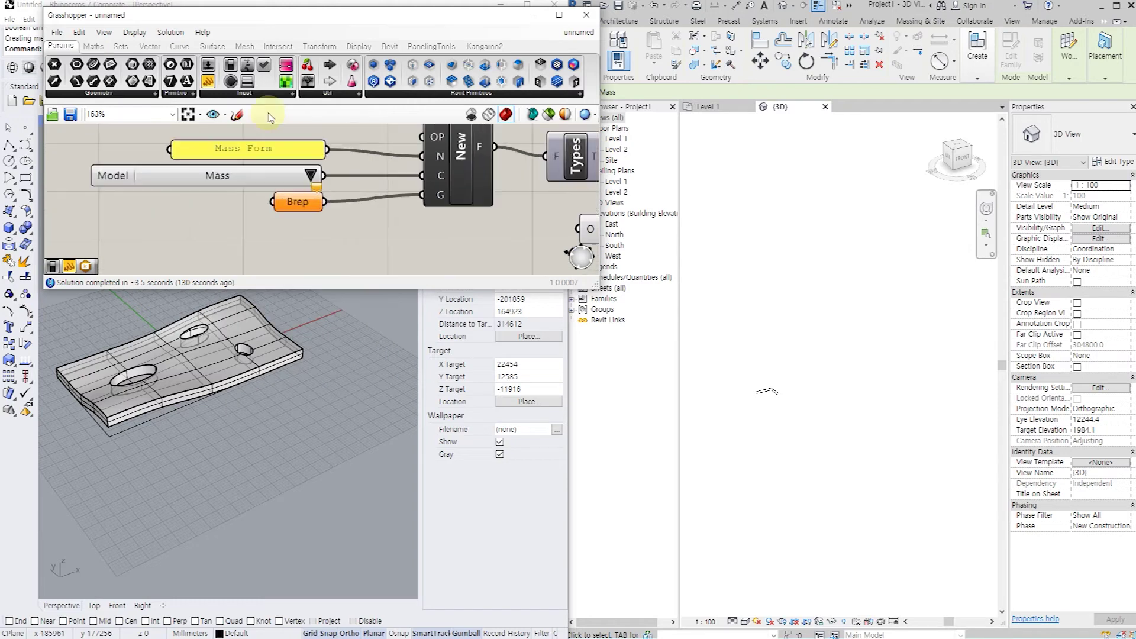
double_click(287, 155)
type("2")
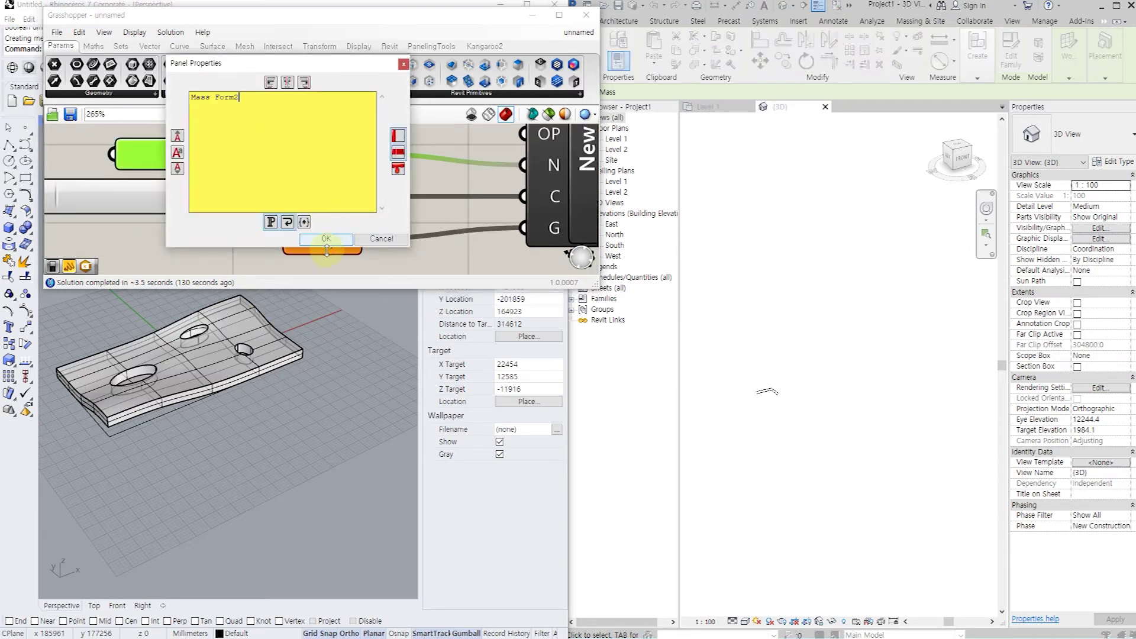
left_click(335, 241)
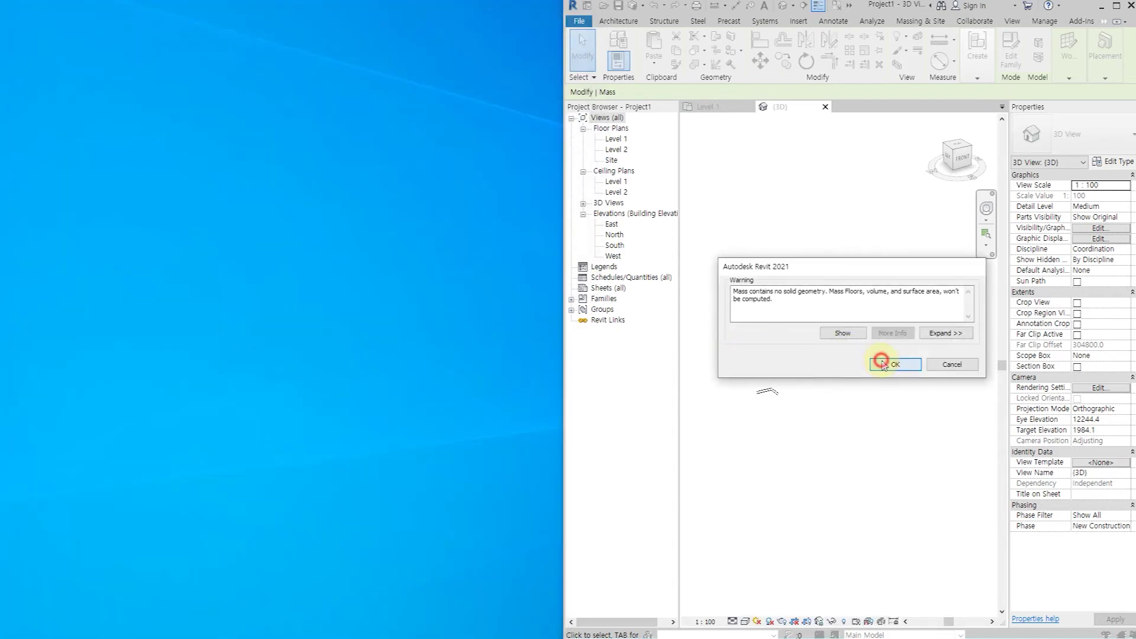
left_click(882, 363)
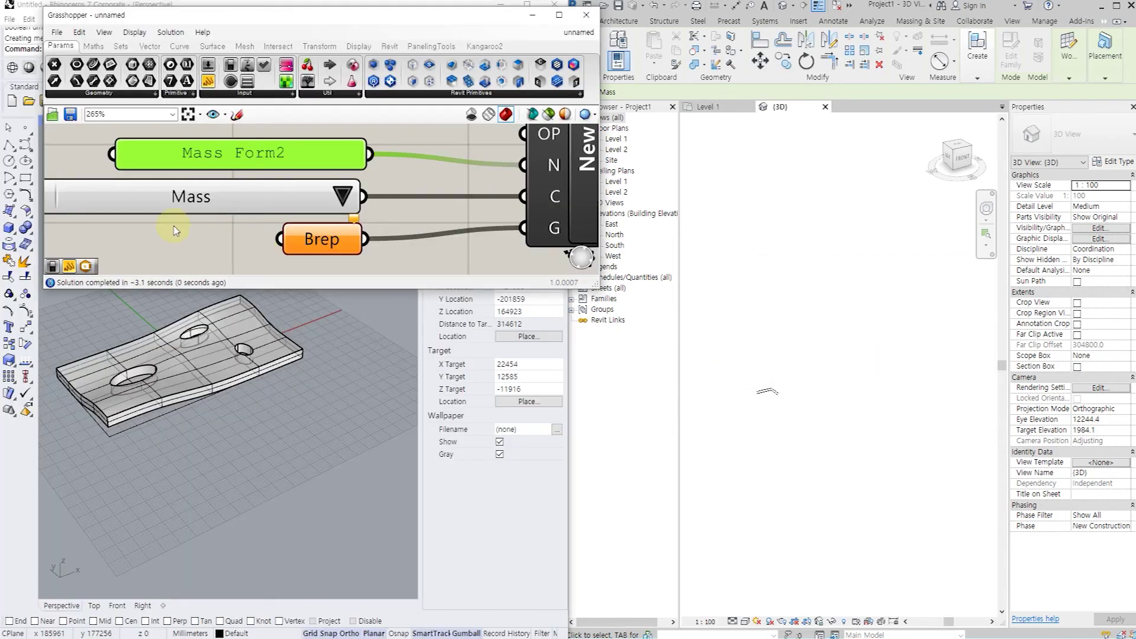
right_click(307, 239)
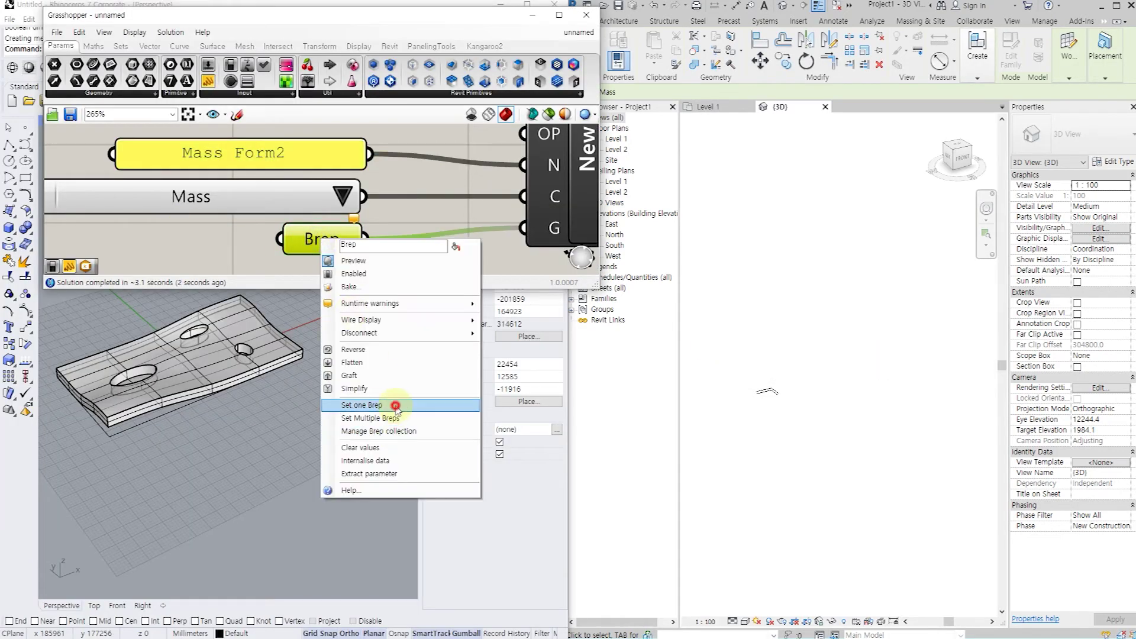
Set the Brep parameter to the warped slab polysurface picked in Rhino
left_click(394, 408)
left_click(252, 330)
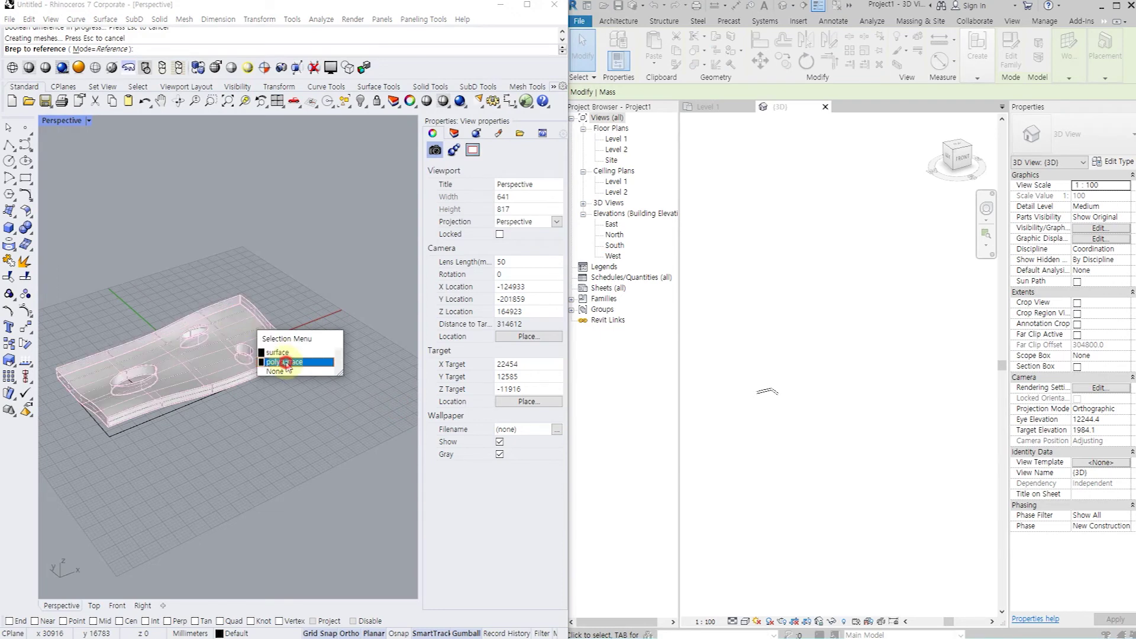
left_click(287, 367)
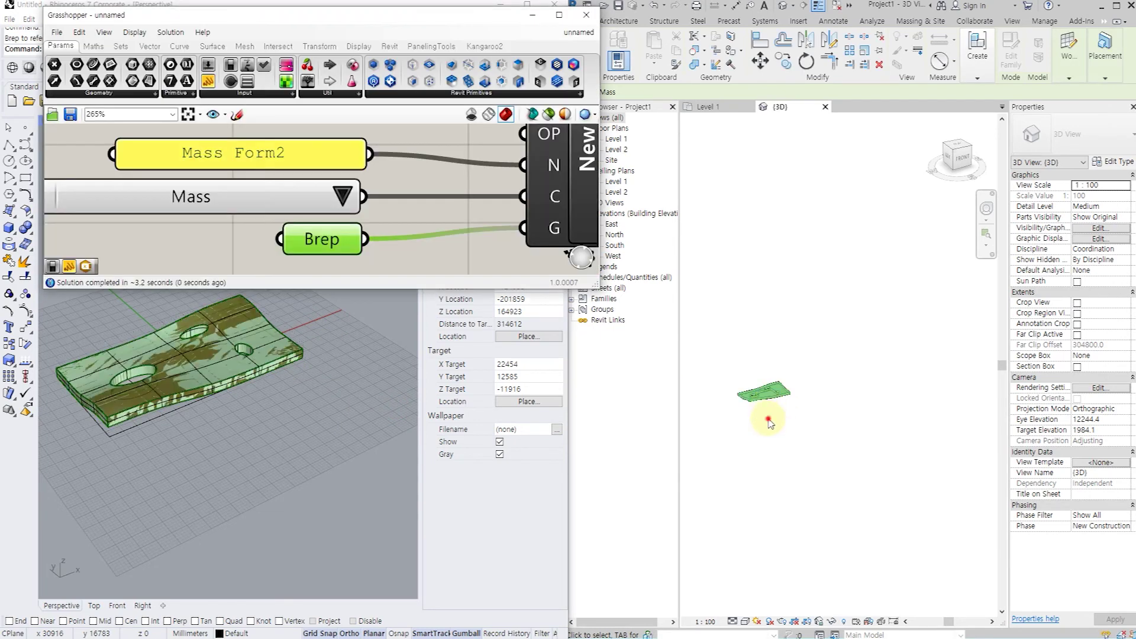
scroll(756, 402, "up", 3)
mouse_move(781, 467)
middle_mouse_down("shift")
mouse_move(895, 497)
mouse_move(753, 474)
middle_mouse_up("shift")
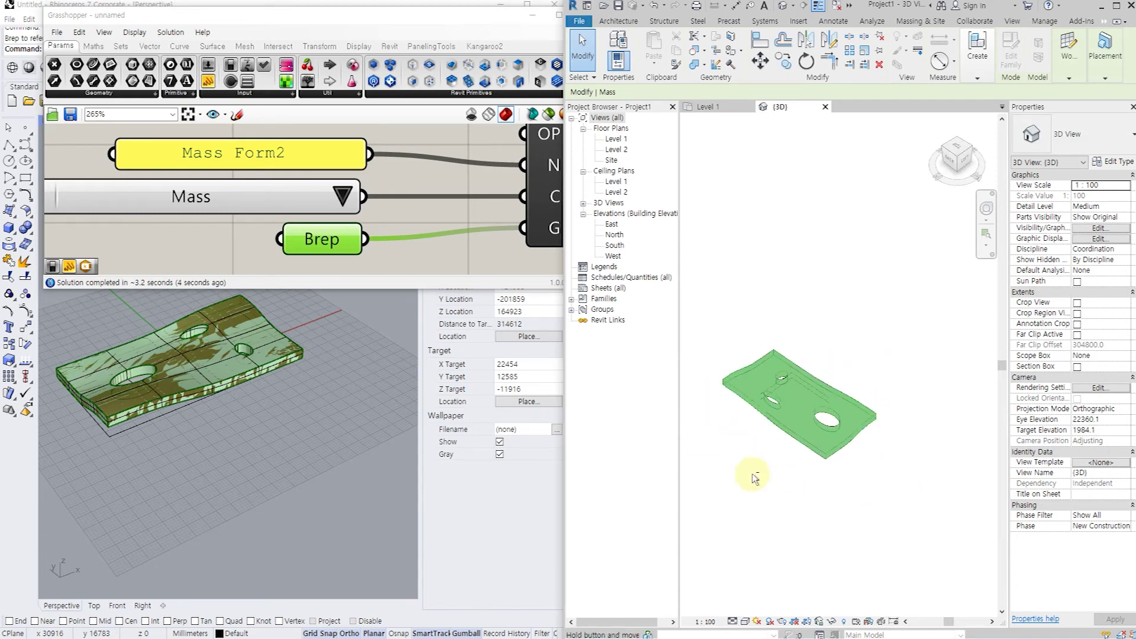
Maximize Revit and turn the Rhino.Inside Grasshopper preview off
left_click(1115, 7)
scroll(385, 461, "up", 2)
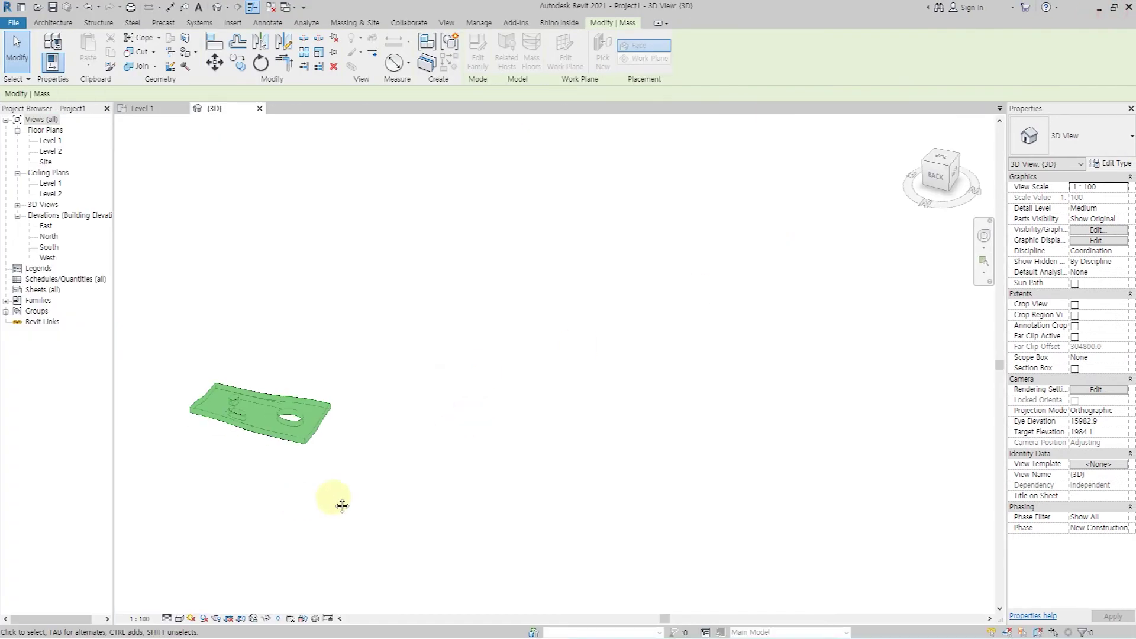
scroll(263, 451, "up", 2)
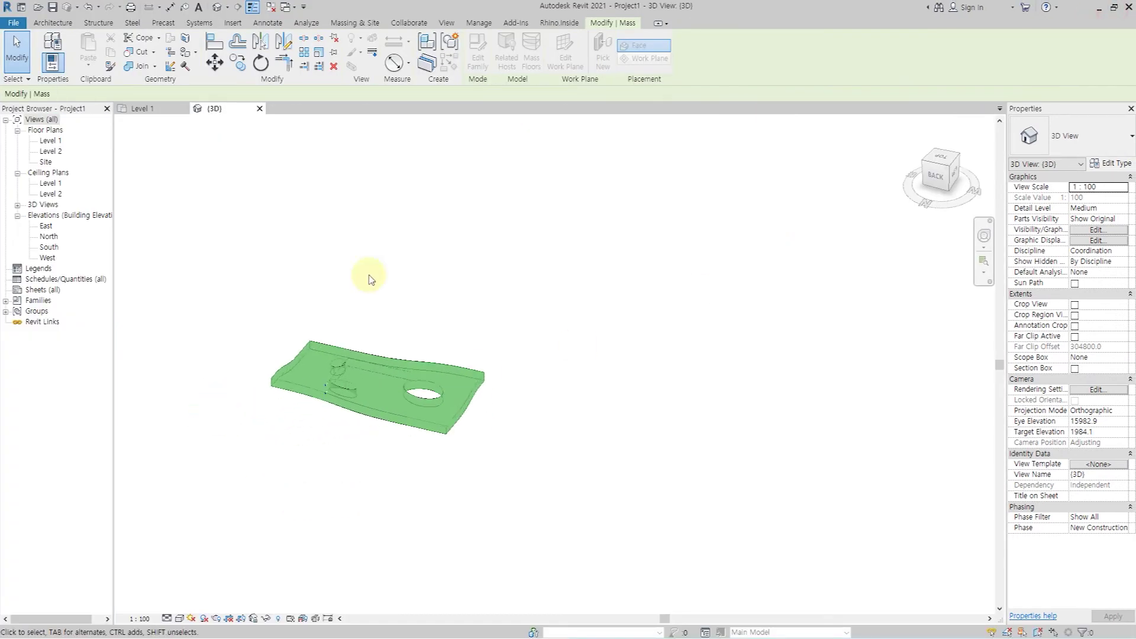
left_click(555, 25)
left_click(220, 55)
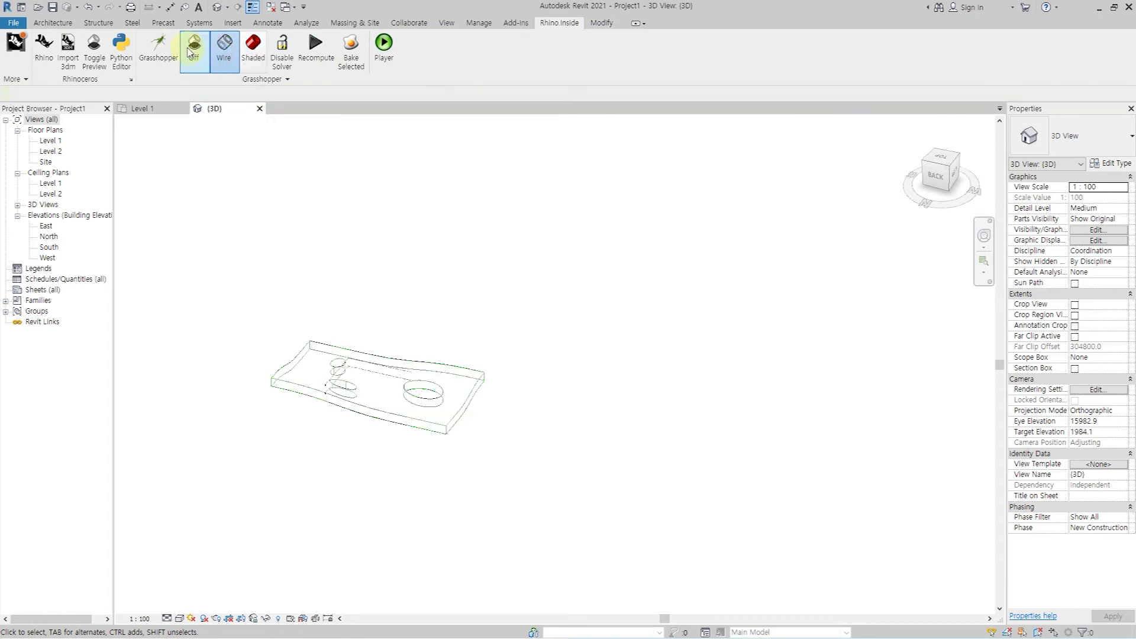
left_click(194, 50)
Switch the 3D view to Shaded and leave the Grasshopper preview off
middle_click_drag(421, 311, 405, 380, "shift")
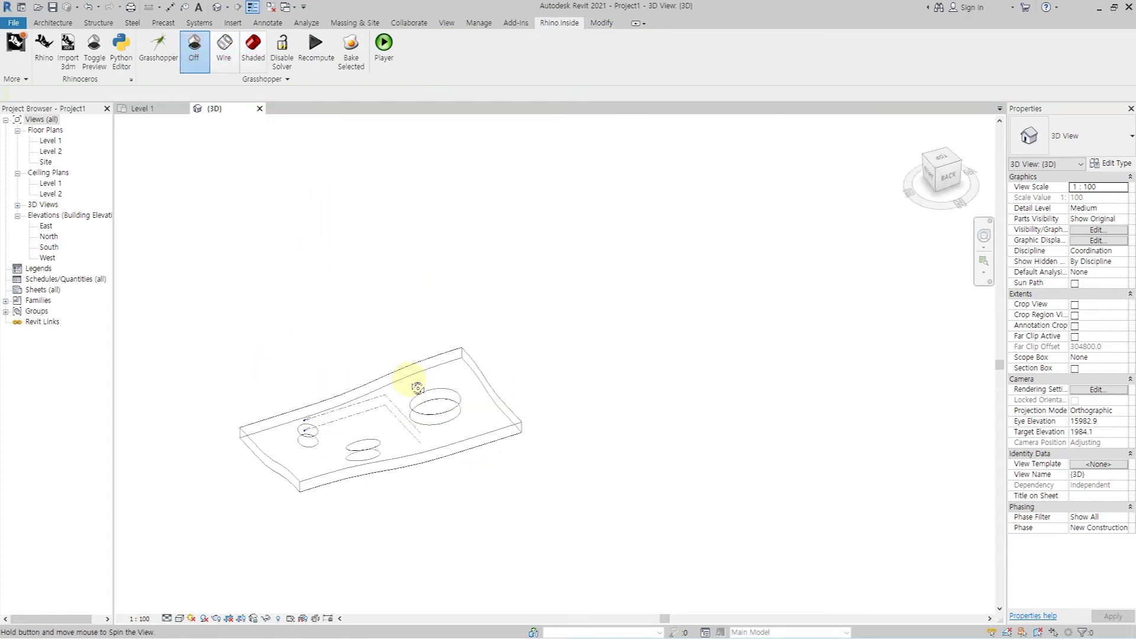
left_click(184, 621)
left_click(190, 583)
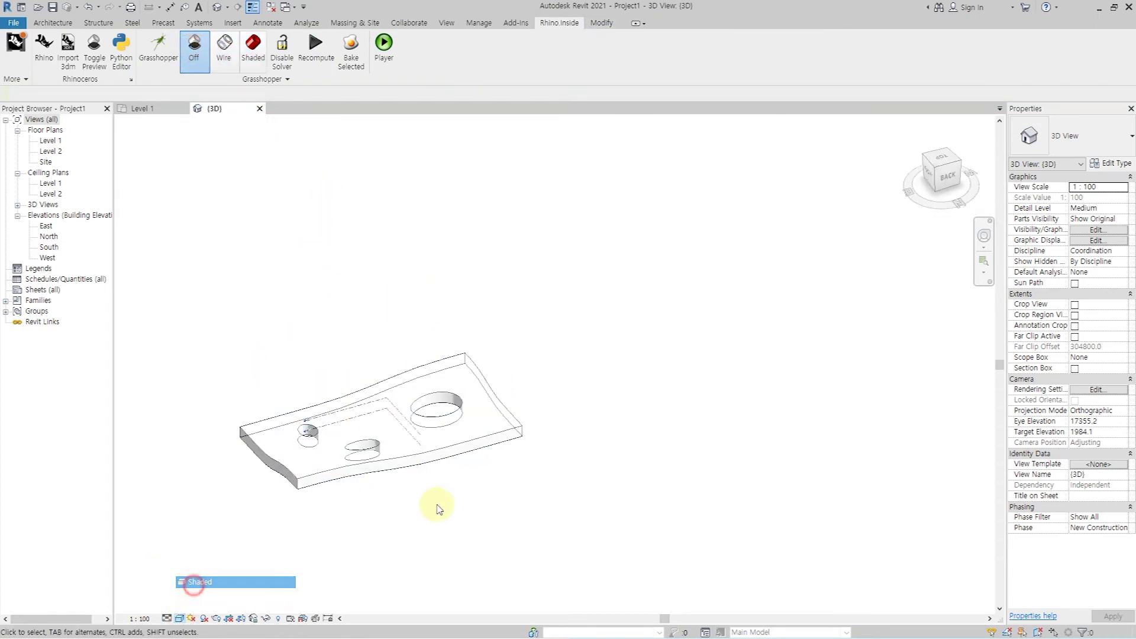
left_click(253, 46)
left_click(194, 47)
left_click(255, 46)
left_click(192, 47)
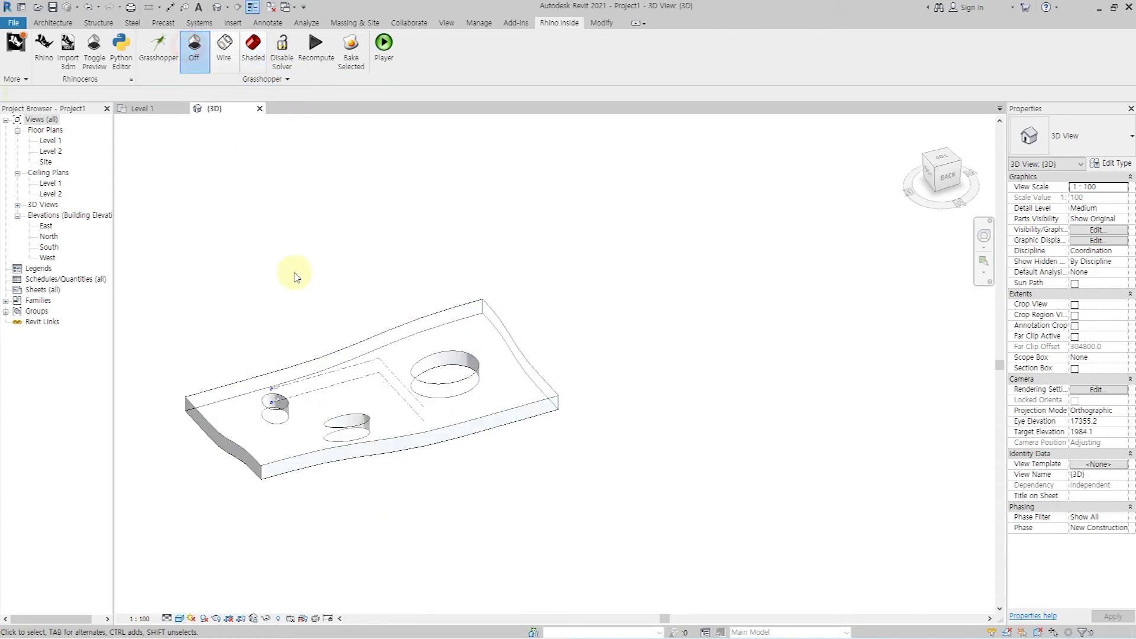
Toggle the Levels annotation category visibility in the 3D view's Visibility/Graphics
middle_click_drag(380, 437, 446, 437, "shift")
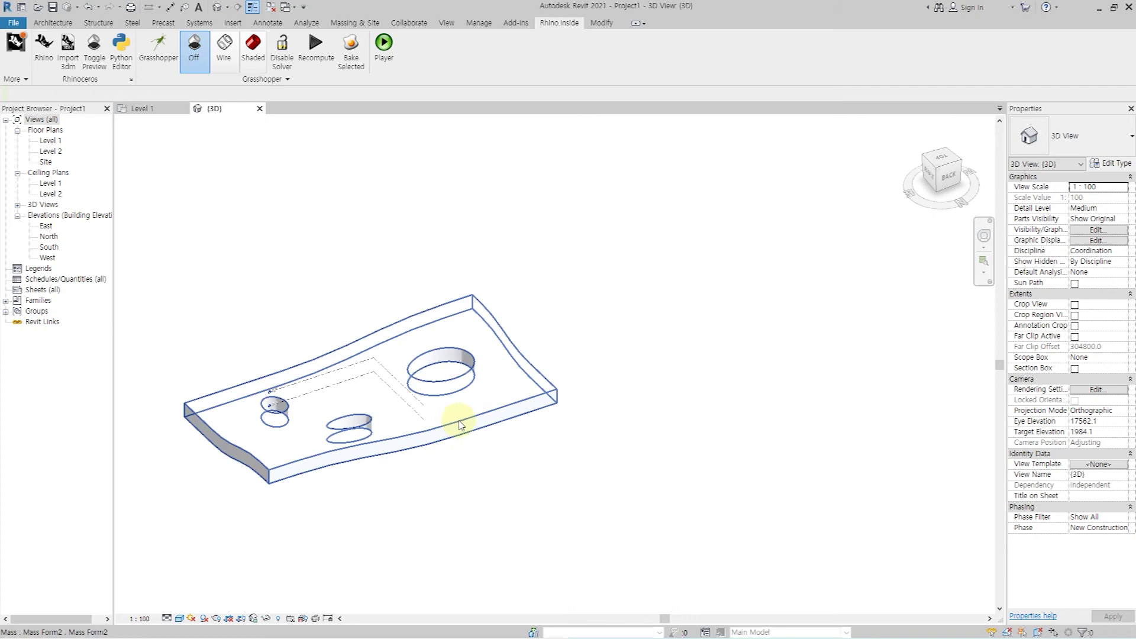
key("v")
key("v")
left_click(408, 144)
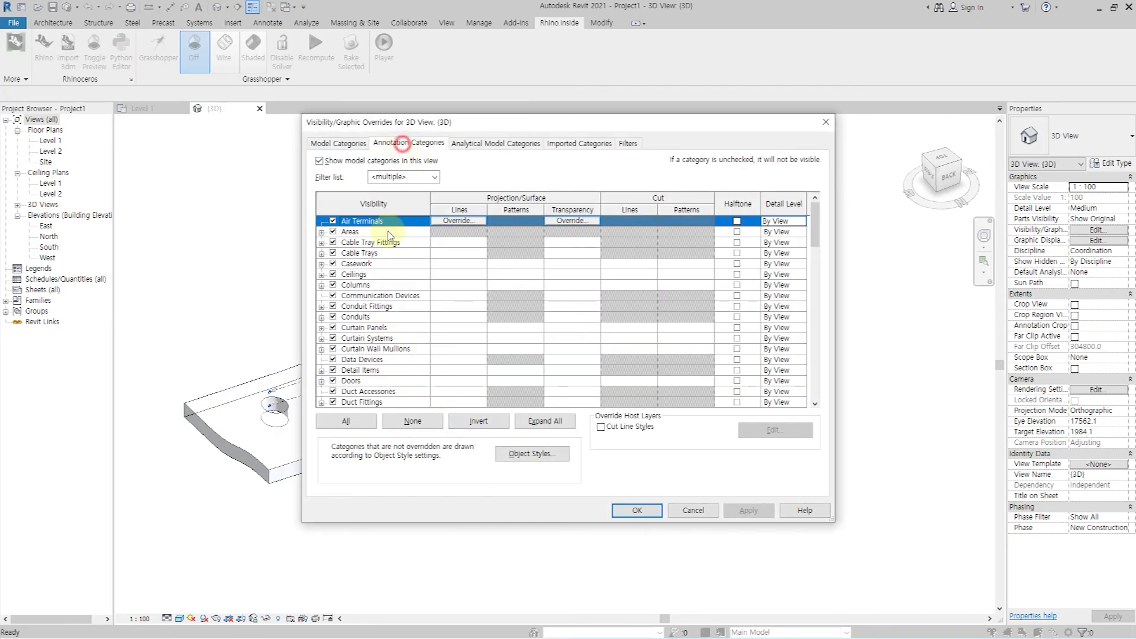
left_click(378, 295)
left_click(361, 391)
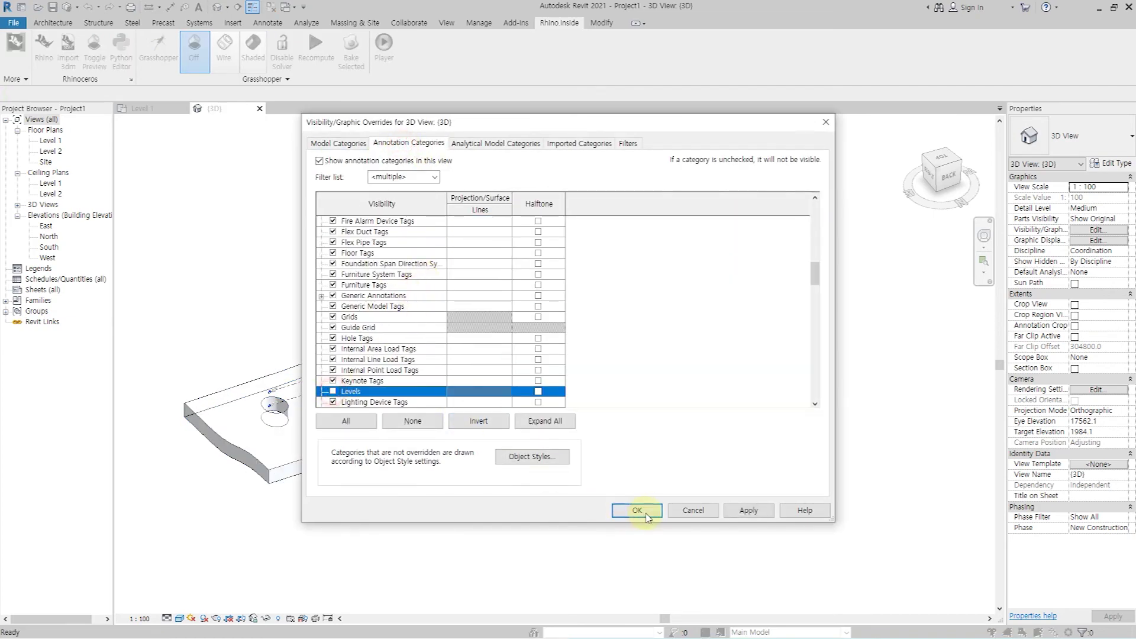
left_click(646, 516)
mouse_move(540, 515)
middle_mouse_down("shift")
mouse_move(272, 446)
mouse_move(325, 457)
mouse_move(315, 477)
middle_mouse_up("shift")
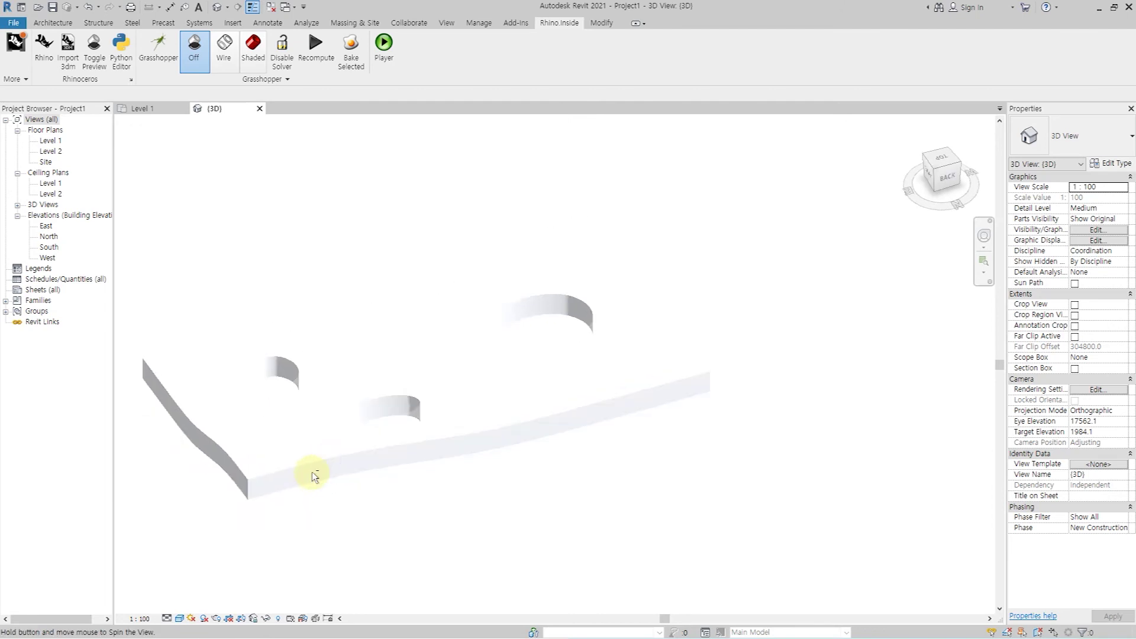
left_click(52, 23)
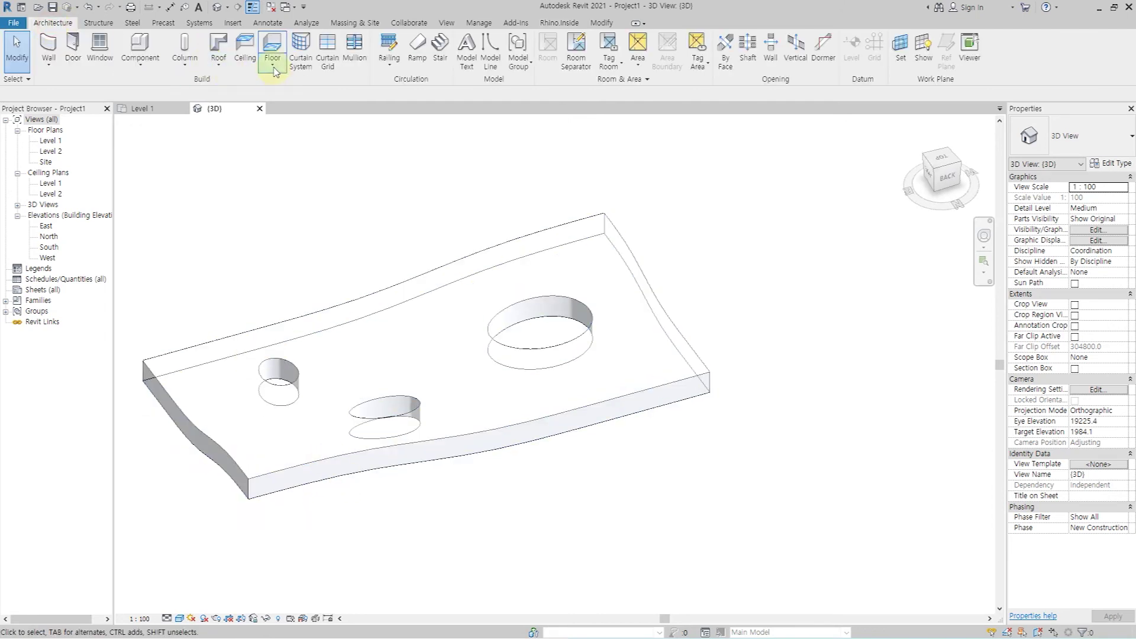
Create a curtain system on the slab's front and left curved side faces, dropping the hole faces first picked
left_click(301, 48)
left_click(529, 305)
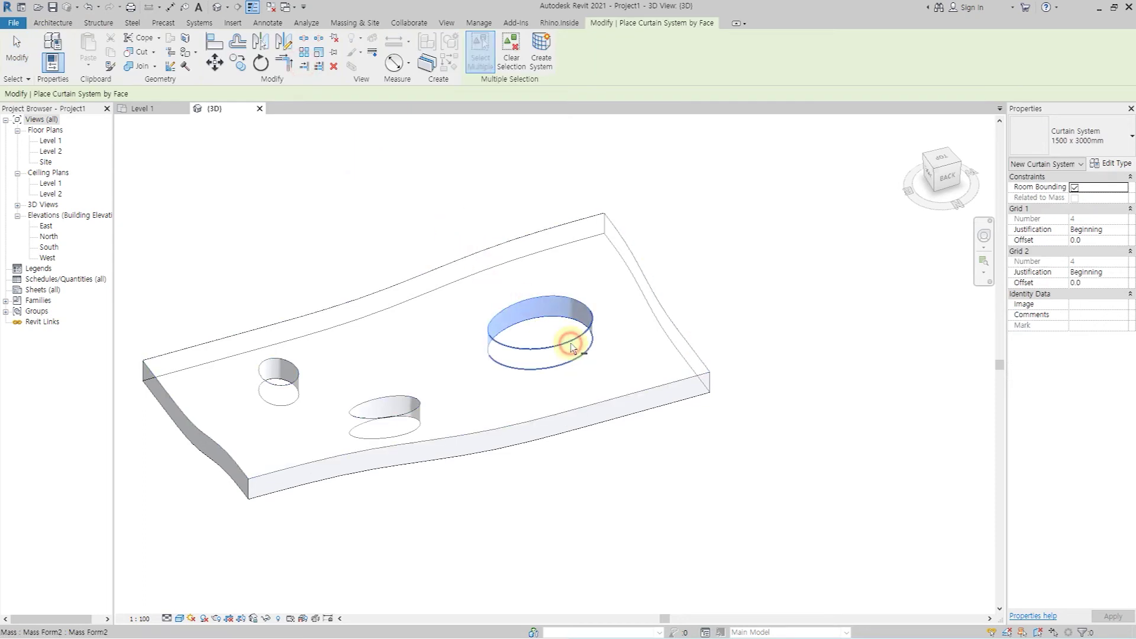
left_click(388, 399)
left_click(290, 364)
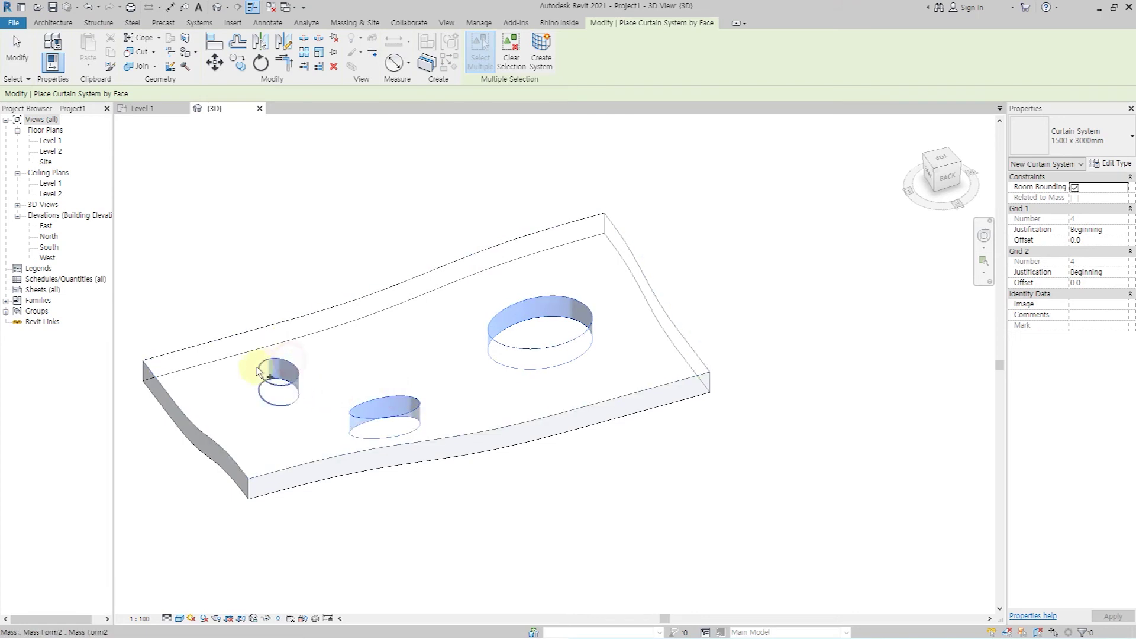
left_click(314, 465)
left_click(224, 456)
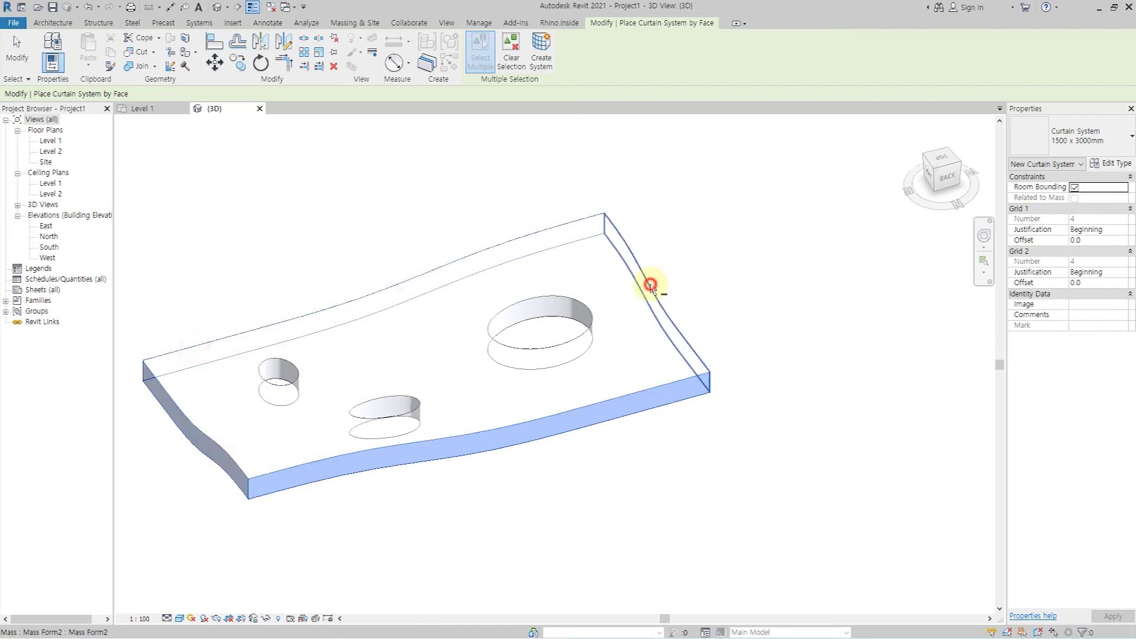
left_click(542, 58)
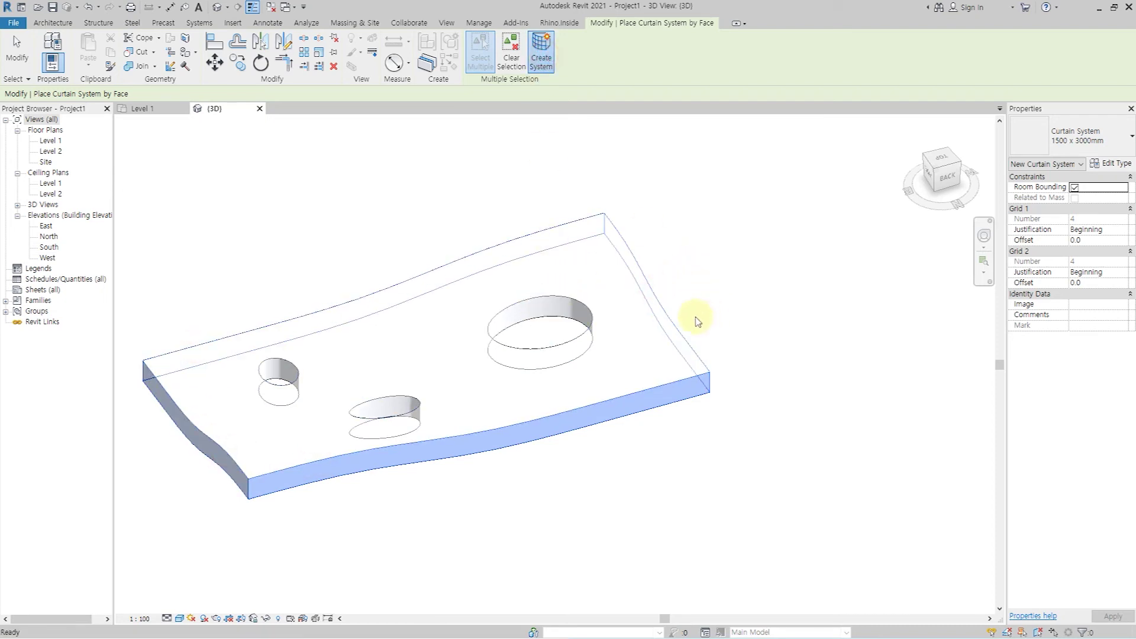
left_click(548, 299)
key("Escape")
key("Escape")
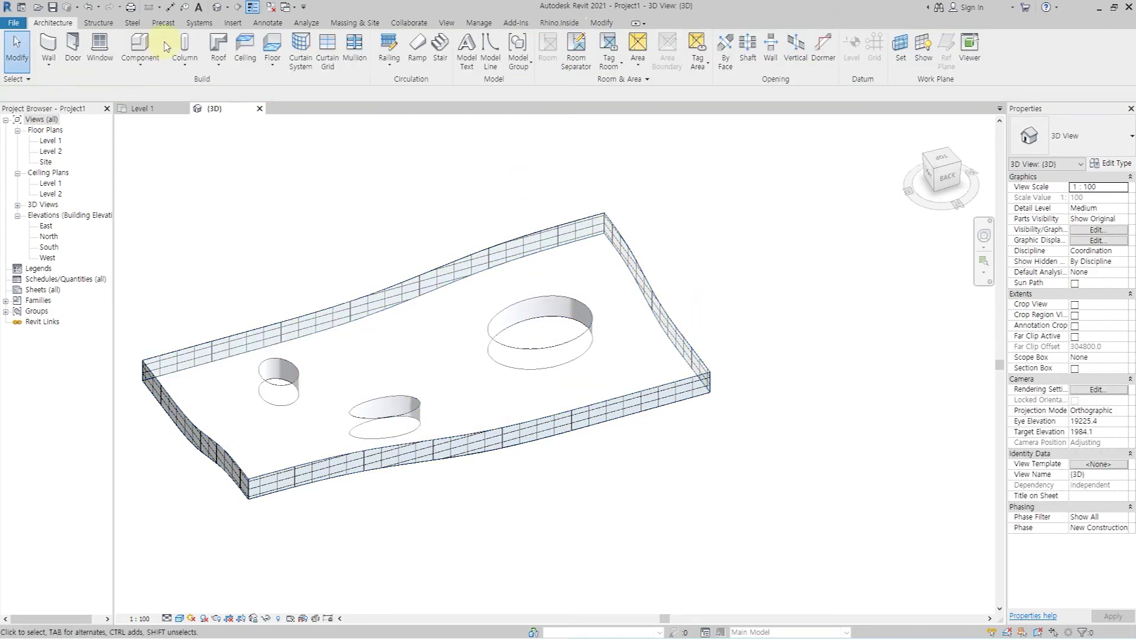
Create a second curtain system on the large, middle and small hole faces, then select it
left_click(301, 46)
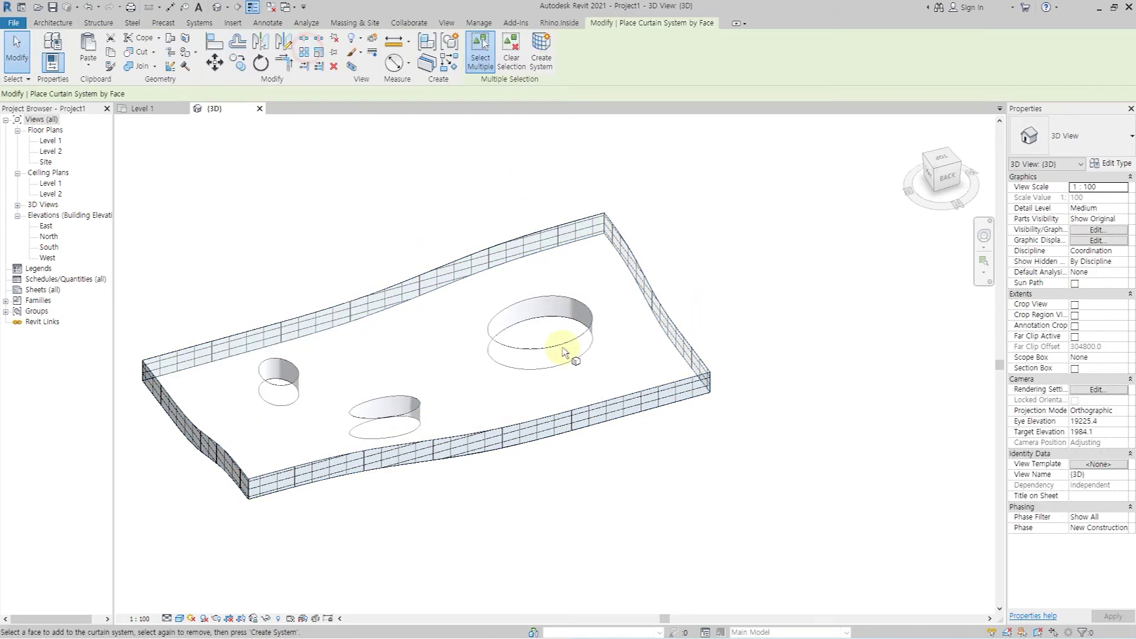
left_click(540, 304)
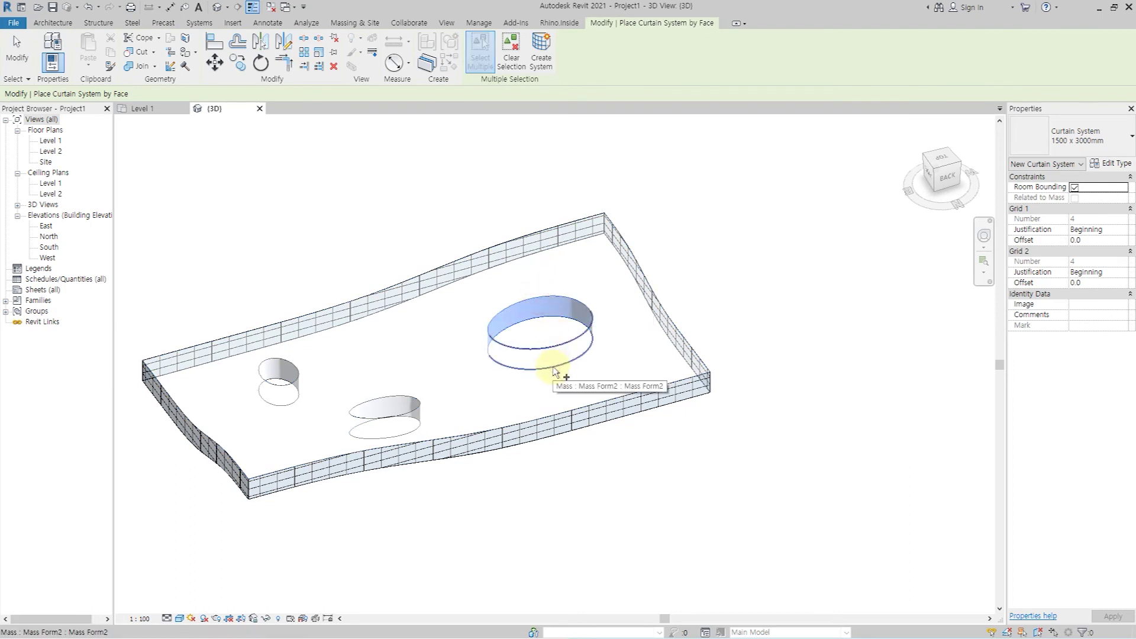
left_click(398, 397)
left_click(368, 408)
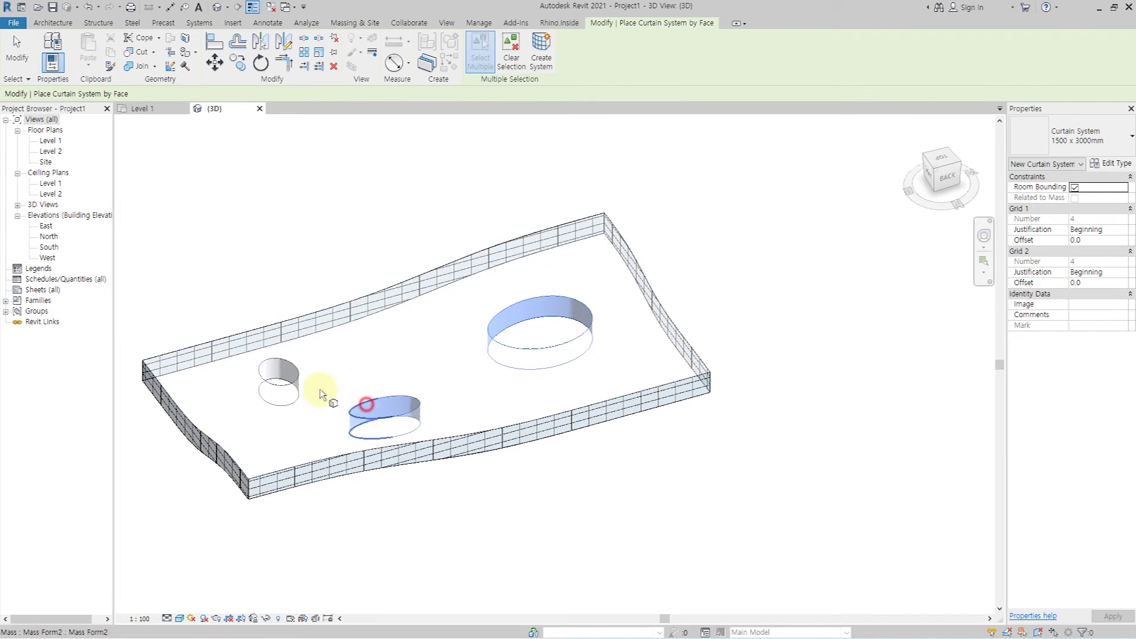
left_click(541, 54)
left_click(738, 298)
left_click(751, 306)
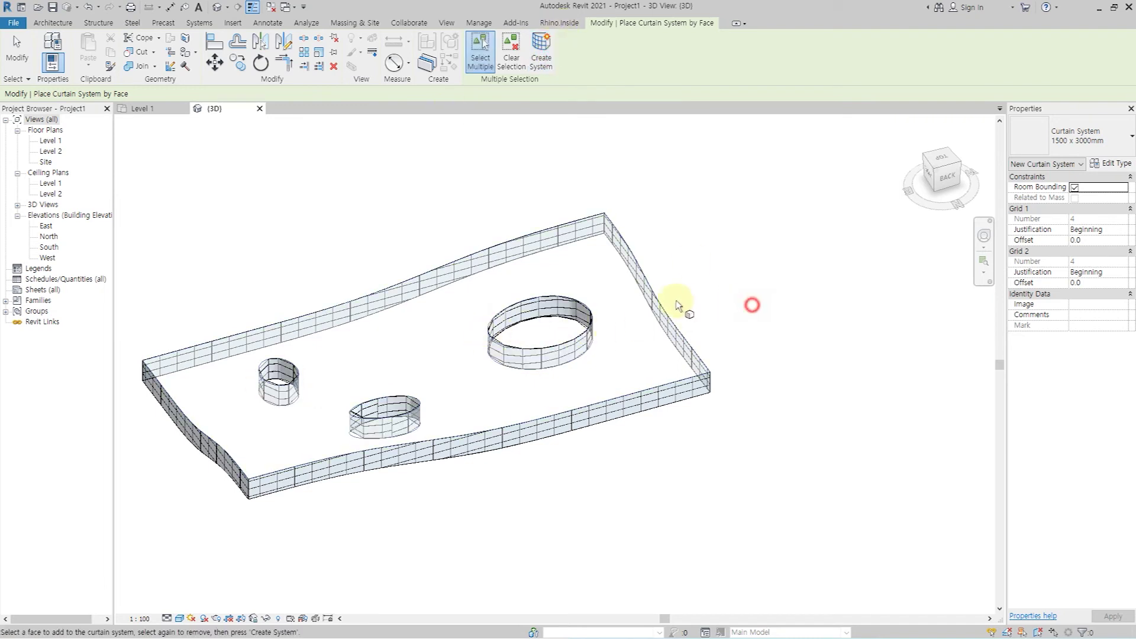
left_click(548, 311)
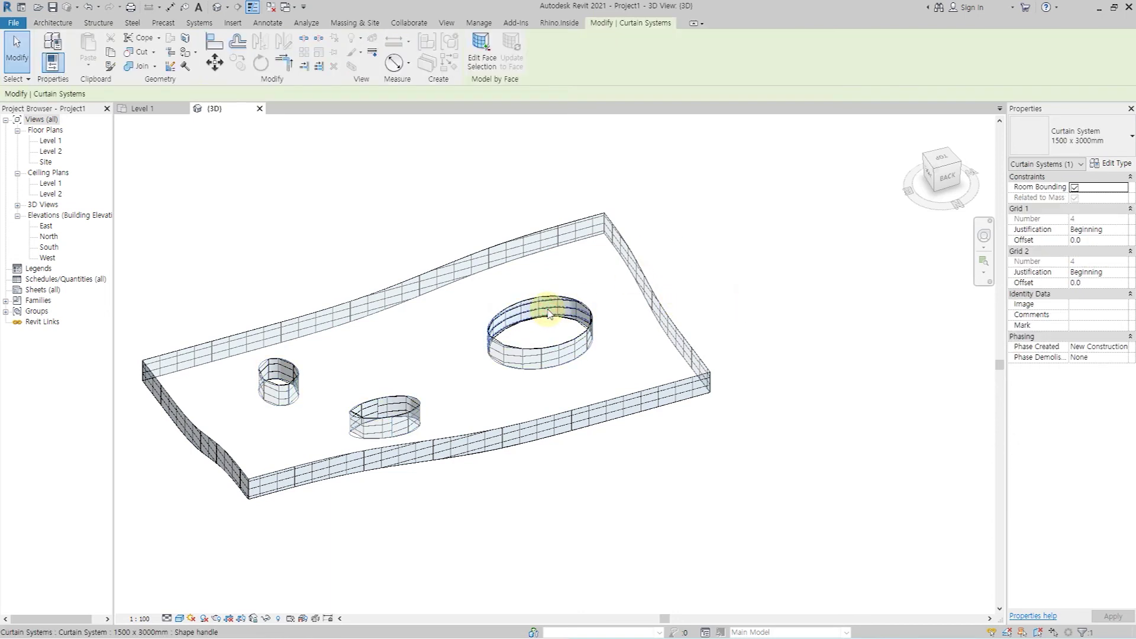
Rename the curtain system's type to 2000 in its type properties
mouse_move(655, 299)
middle_mouse_down("shift")
mouse_move(540, 335)
mouse_move(392, 316)
middle_mouse_up("shift")
scroll(393, 317, "up", 2)
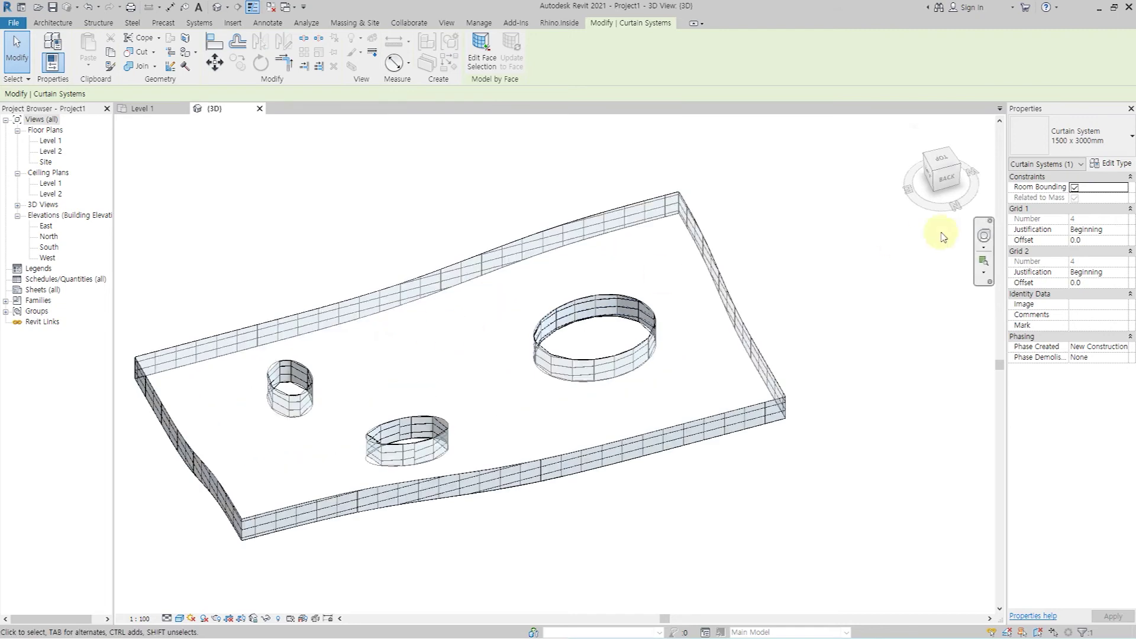
left_click(1117, 166)
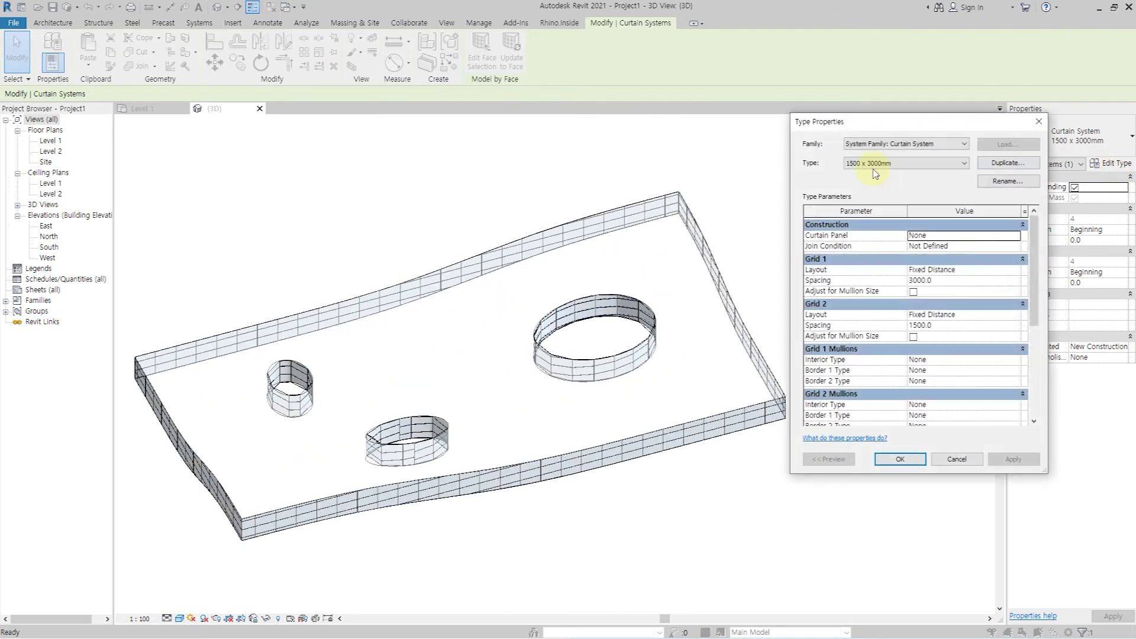
left_click(1012, 181)
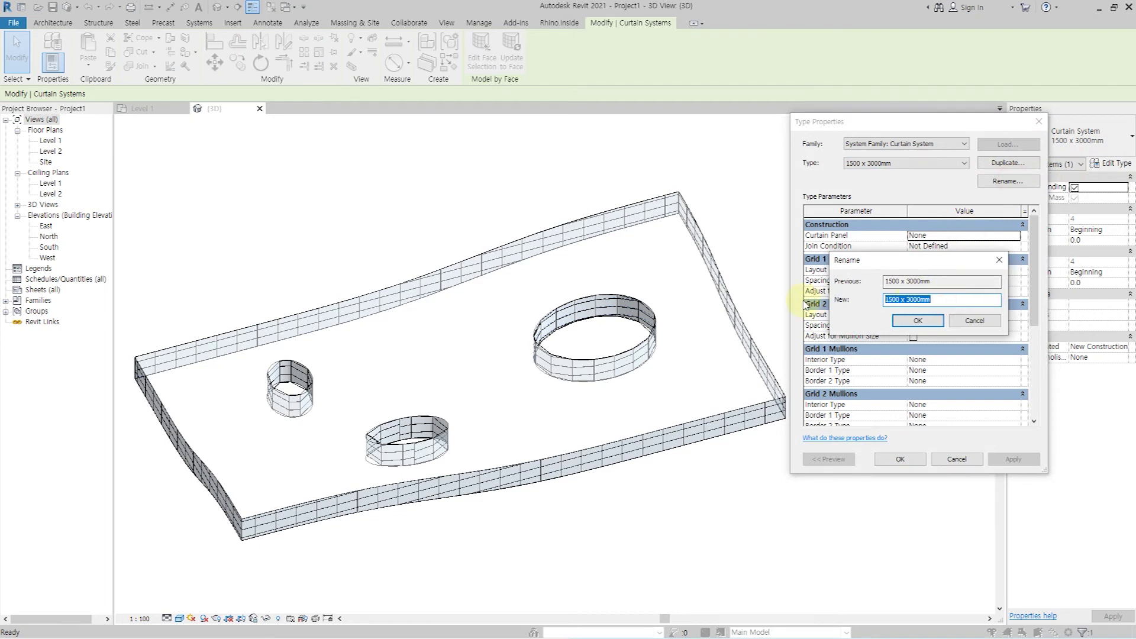
type("2000")
left_click(923, 321)
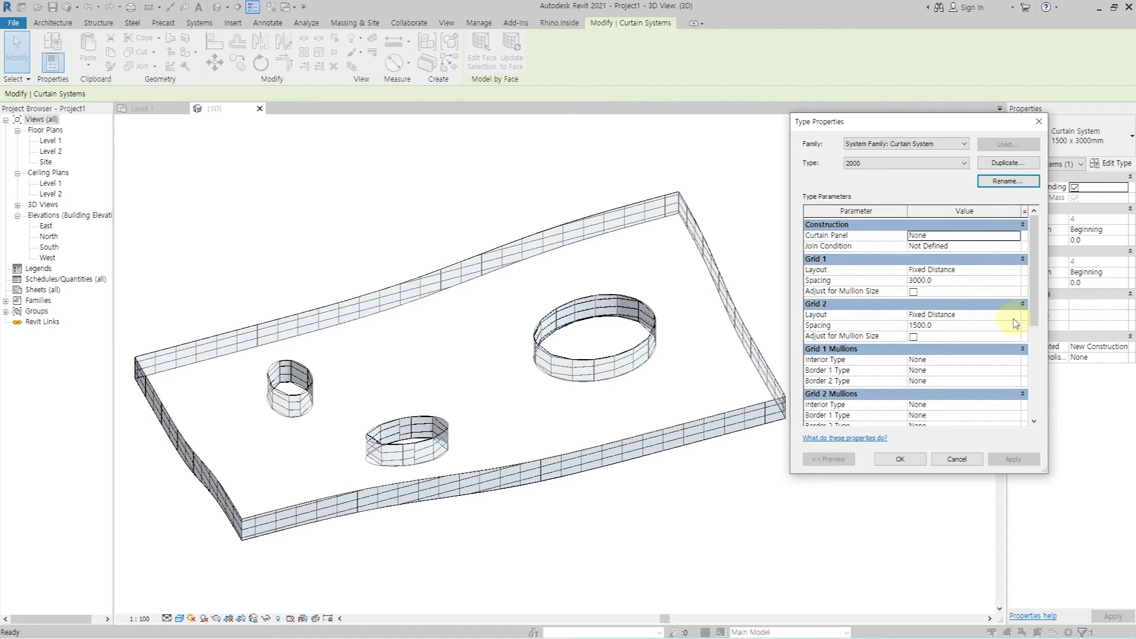
Set Grid 1 spacing to 2000, Grid 2 layout to None, and delete the Grid 2 gridlines
left_click(996, 284)
type("2000")
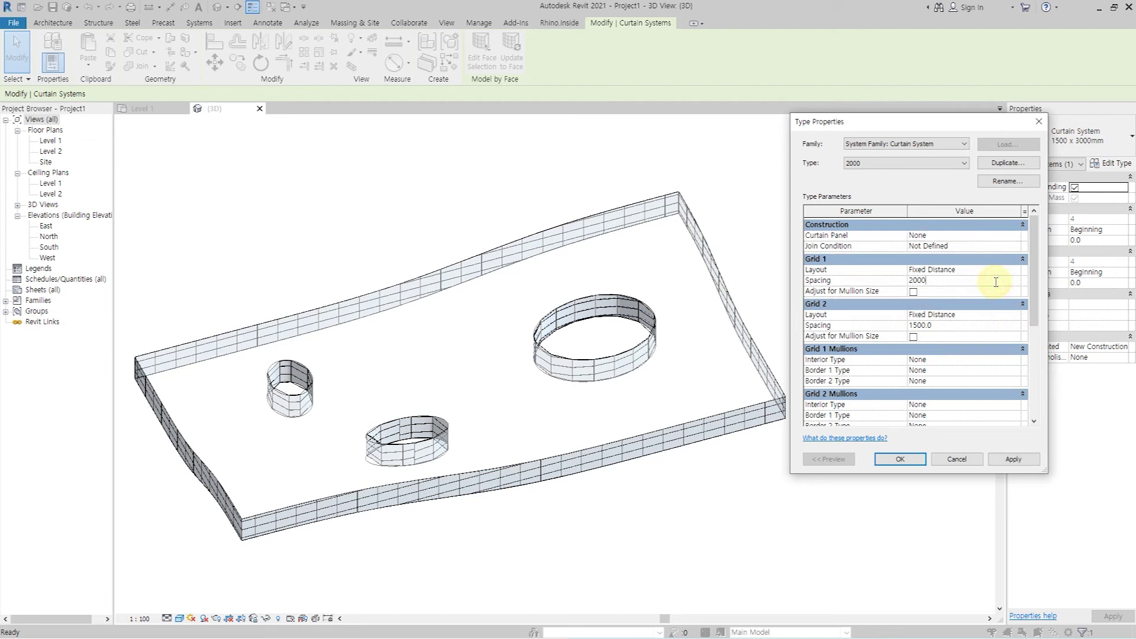
left_click(1013, 317)
left_click(946, 323)
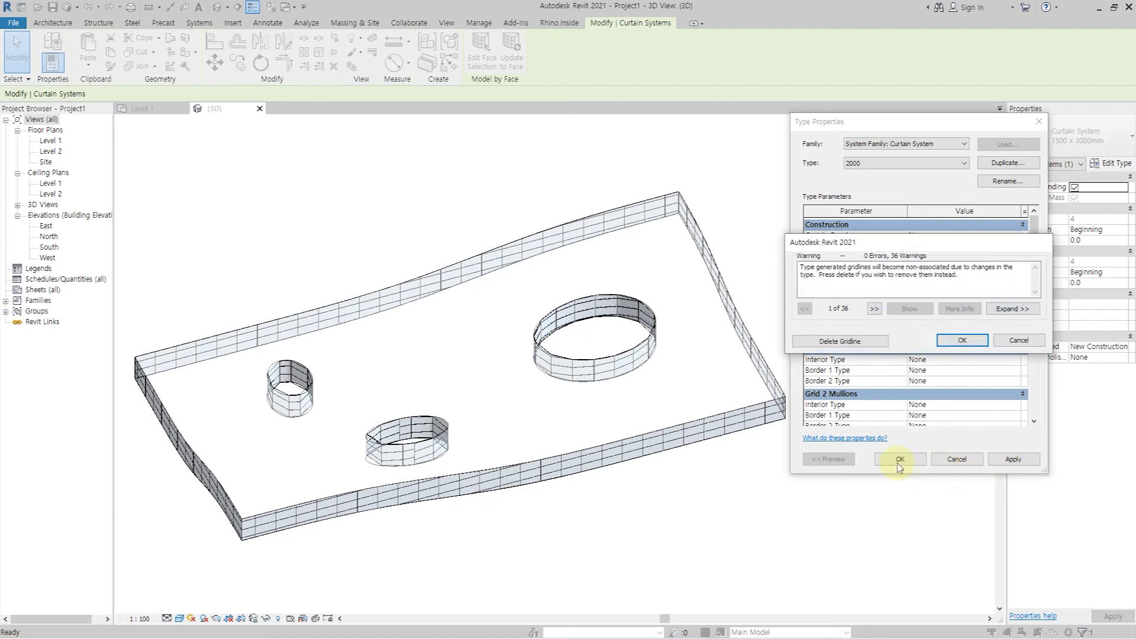
left_click(856, 343)
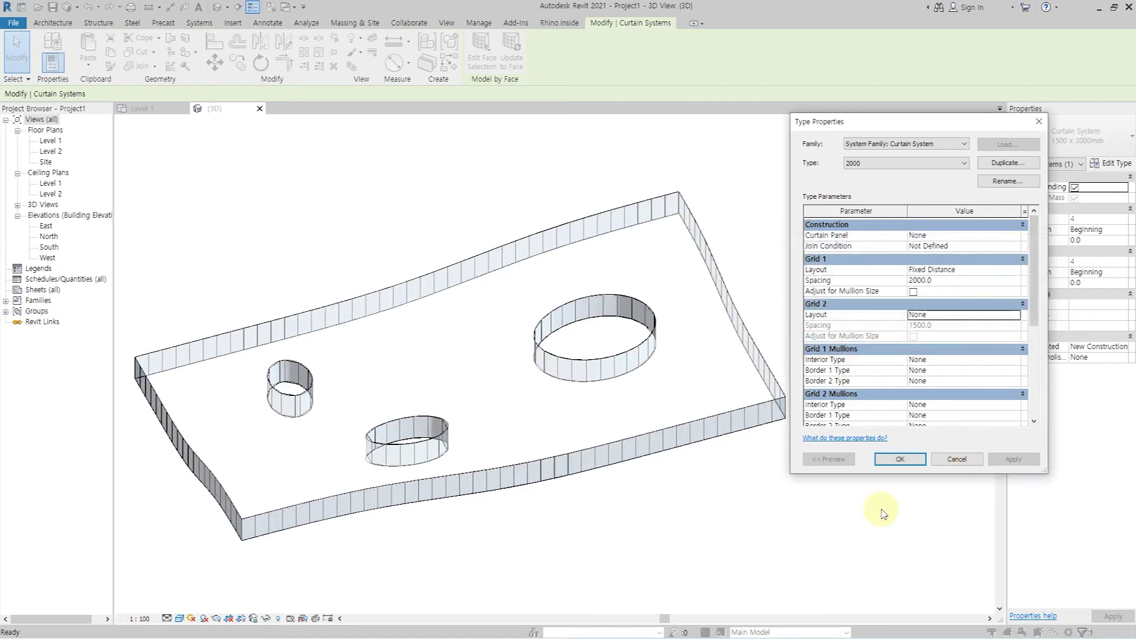
left_click(892, 460)
left_click(761, 520)
mouse_move(406, 489)
middle_mouse_down("shift")
mouse_move(497, 481)
mouse_move(559, 418)
mouse_move(540, 381)
middle_mouse_up("shift")
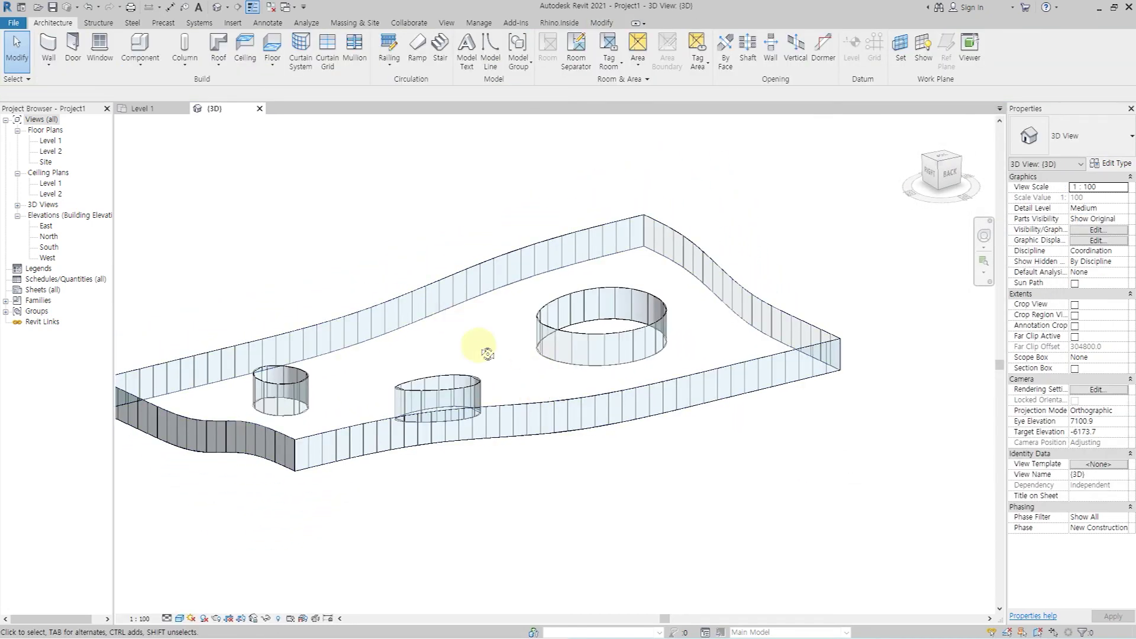
Place All Grid Lines mullions on the back, right and left curved curtain walls
middle_click_drag(487, 354, 465, 363, "shift")
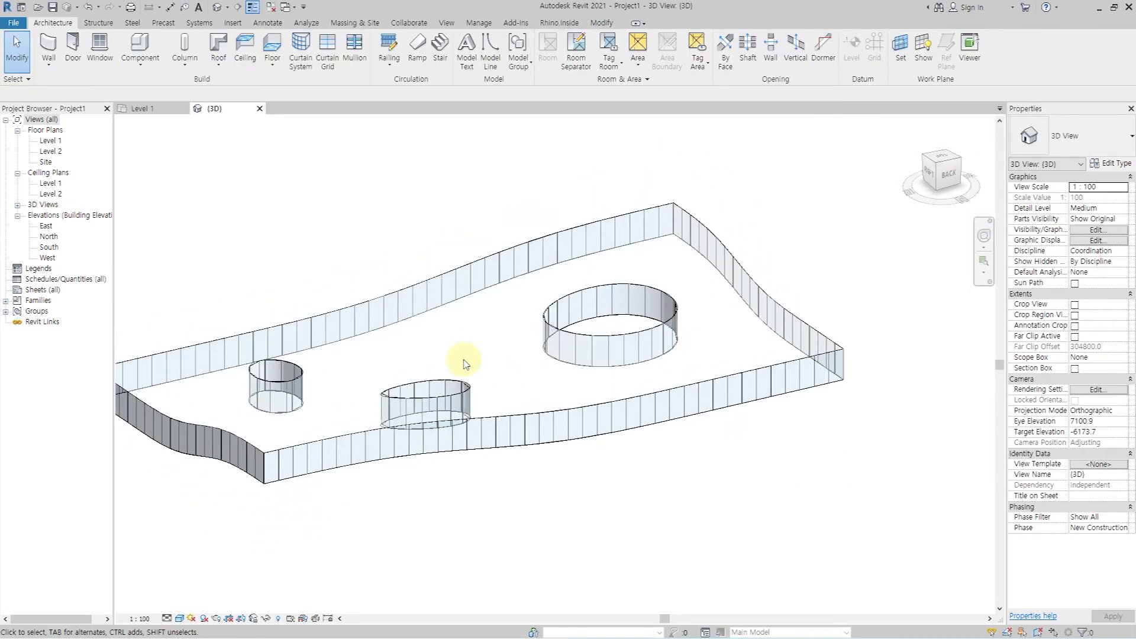
left_click(354, 47)
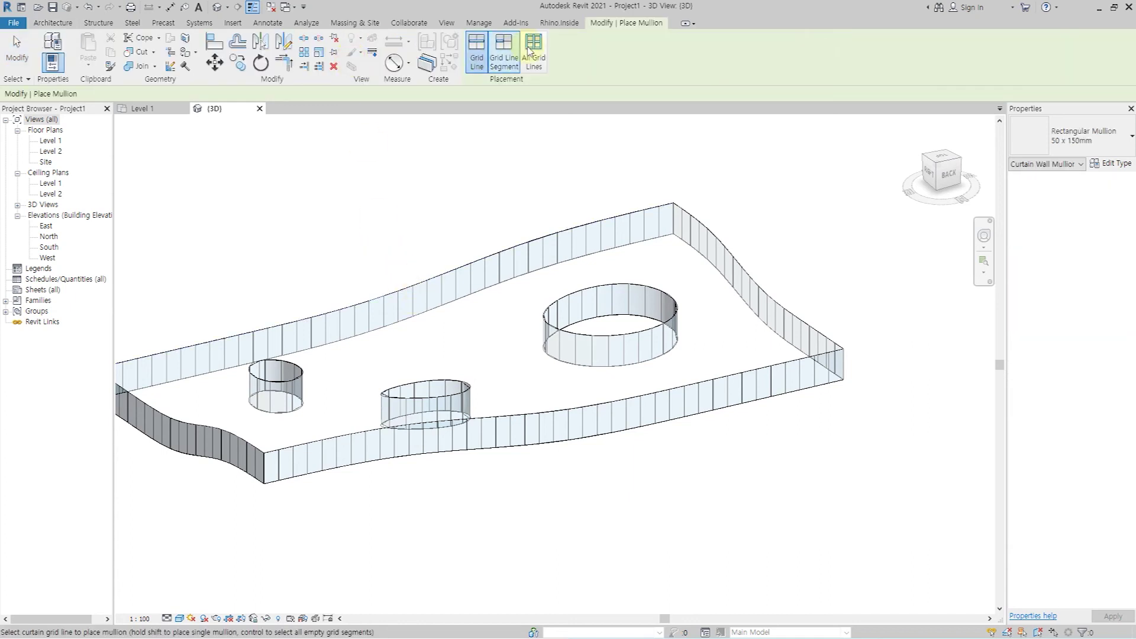
left_click(533, 53)
left_click(502, 258)
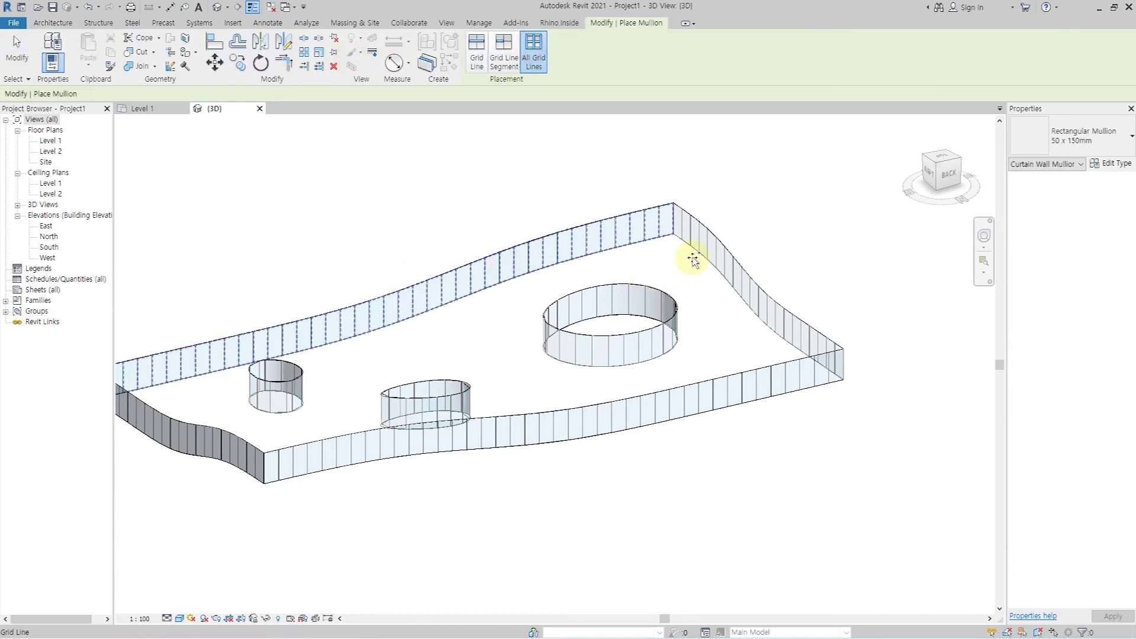
left_click(726, 264)
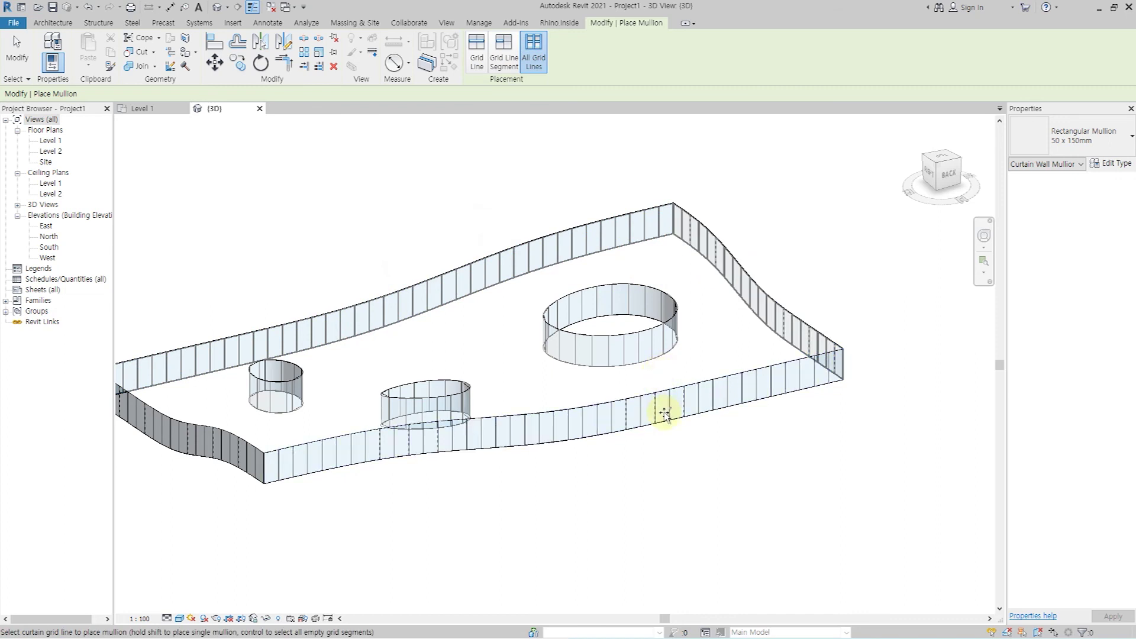
left_click(239, 459)
Add mullions around the small, middle and both halves of the large hole walls
left_click(268, 402)
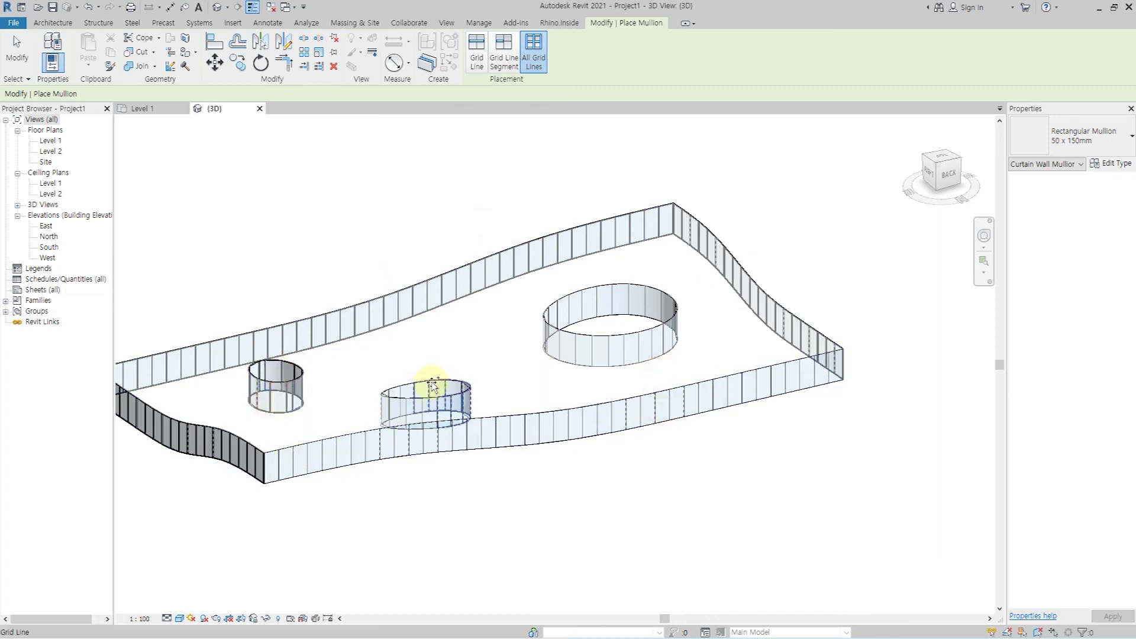
left_click(393, 391)
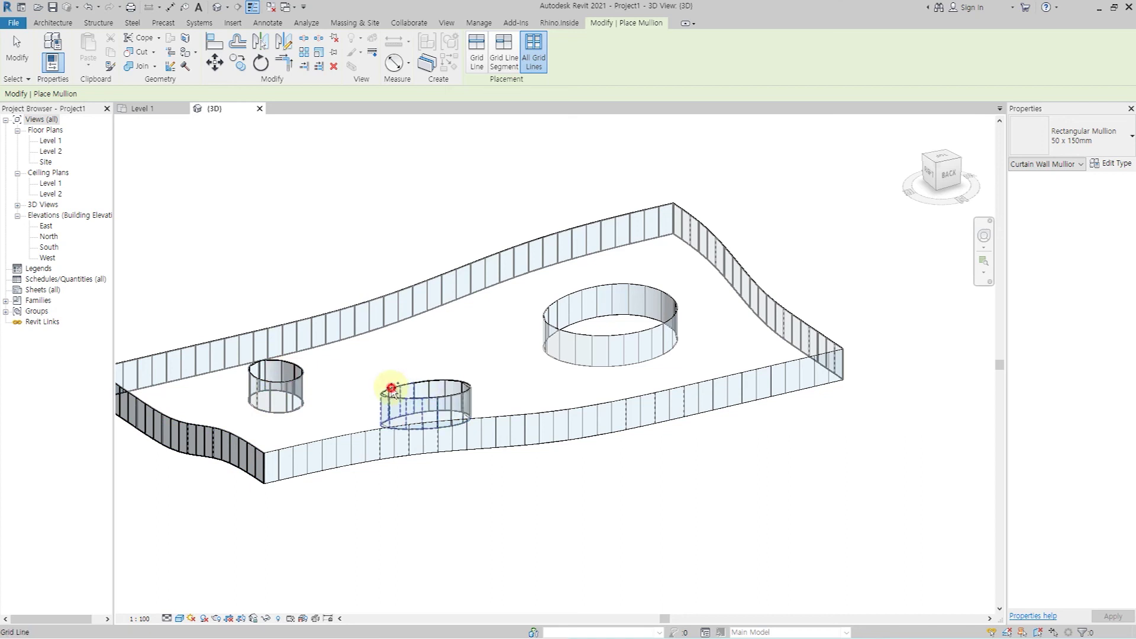
left_click(610, 307)
left_click(622, 410)
key("Escape")
key("Escape")
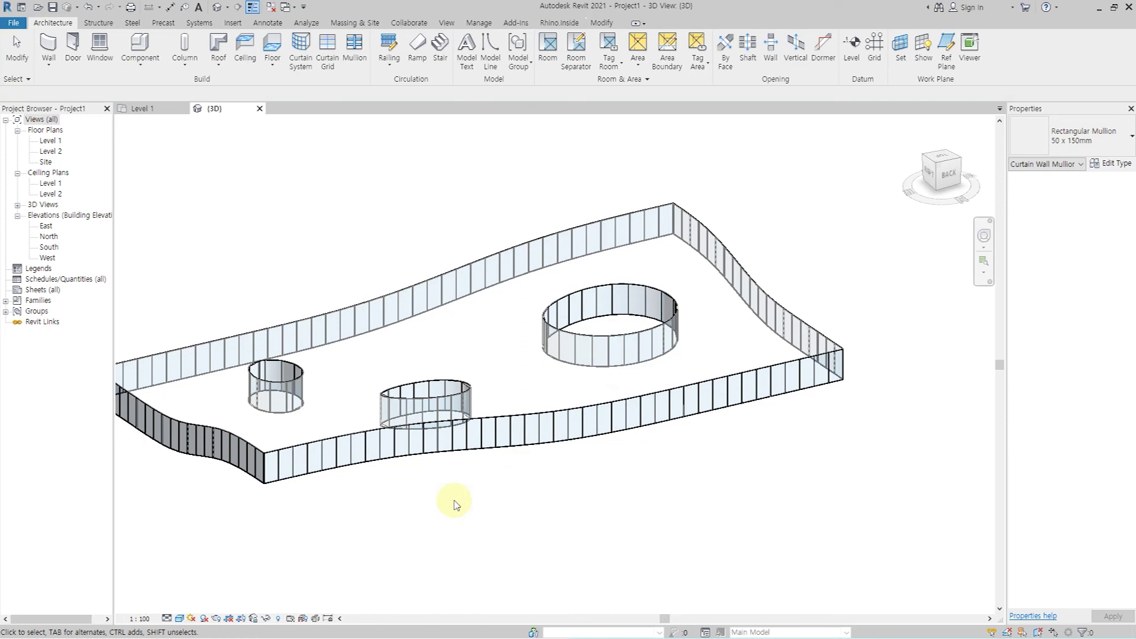
scroll(343, 461, "up", 3)
scroll(363, 462, "up", 2)
scroll(401, 515, "down", 3)
scroll(406, 515, "down", 3)
middle_click_drag(481, 523, 483, 520, "shift")
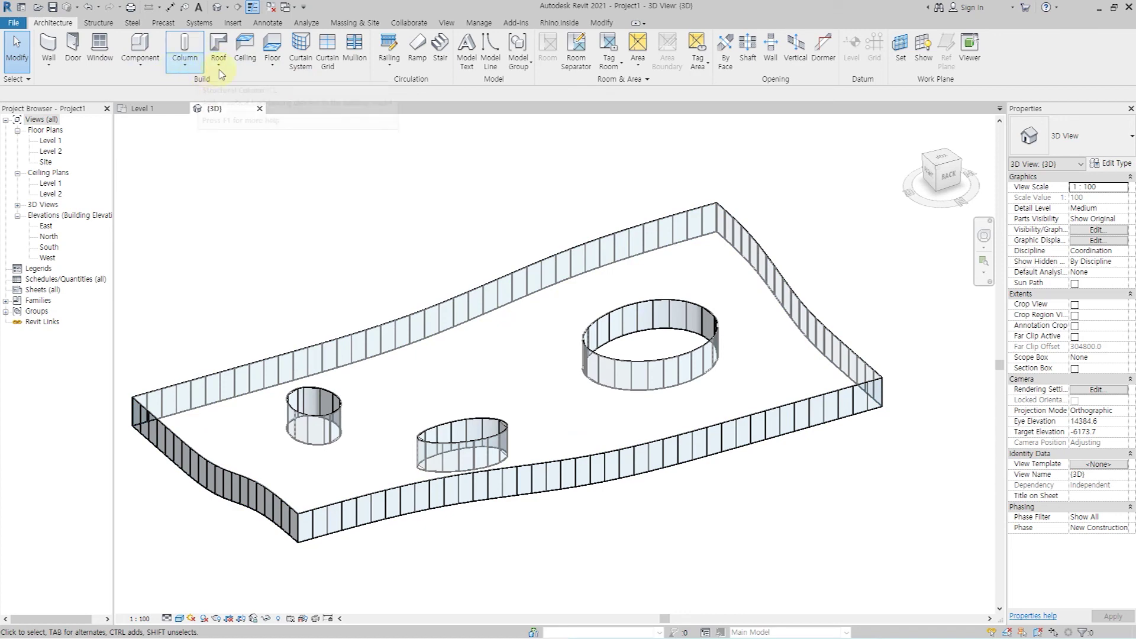
Place a Steel Bar Joist - Steel Deck - EPDM Membrane roof by face on the mass's top face
left_click(219, 44)
left_click(255, 140)
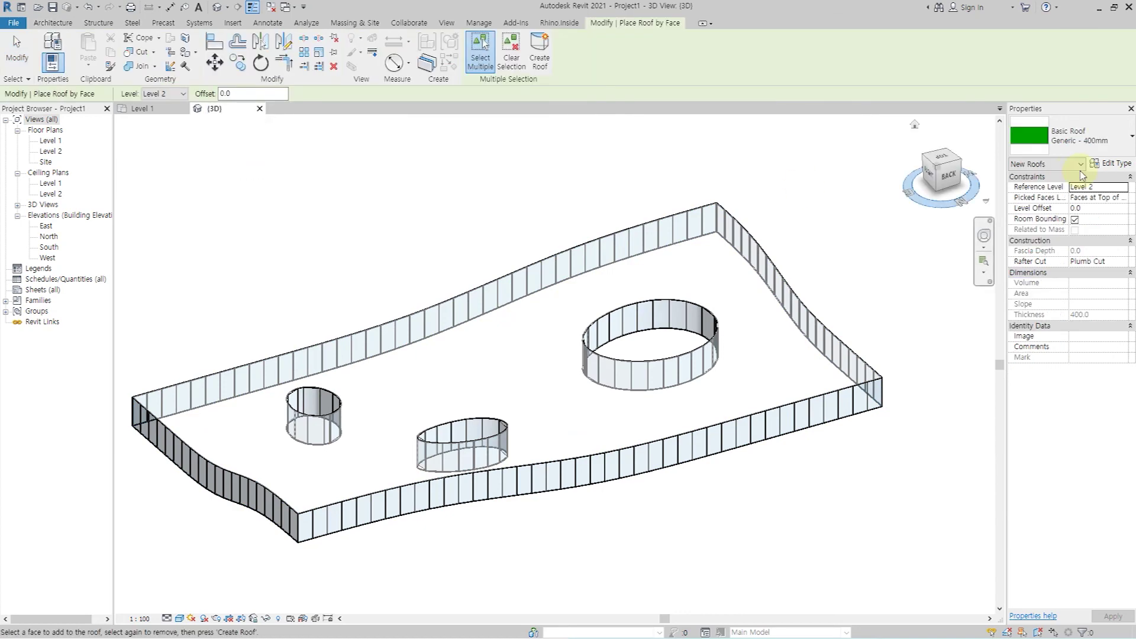
left_click(1078, 147)
left_click(1045, 287)
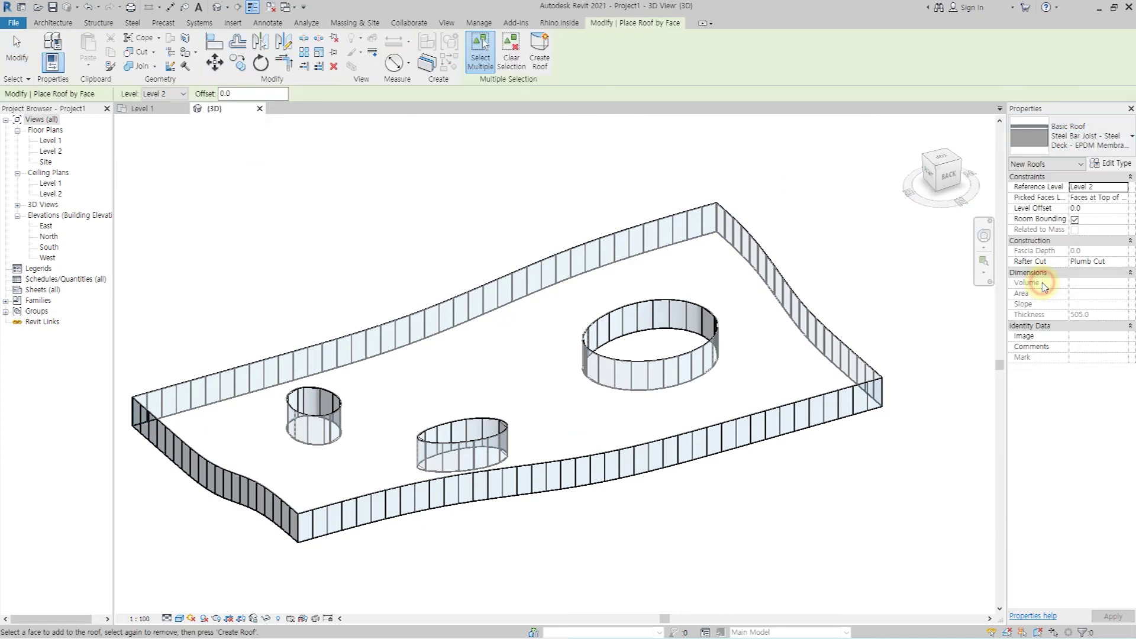
left_click(559, 259)
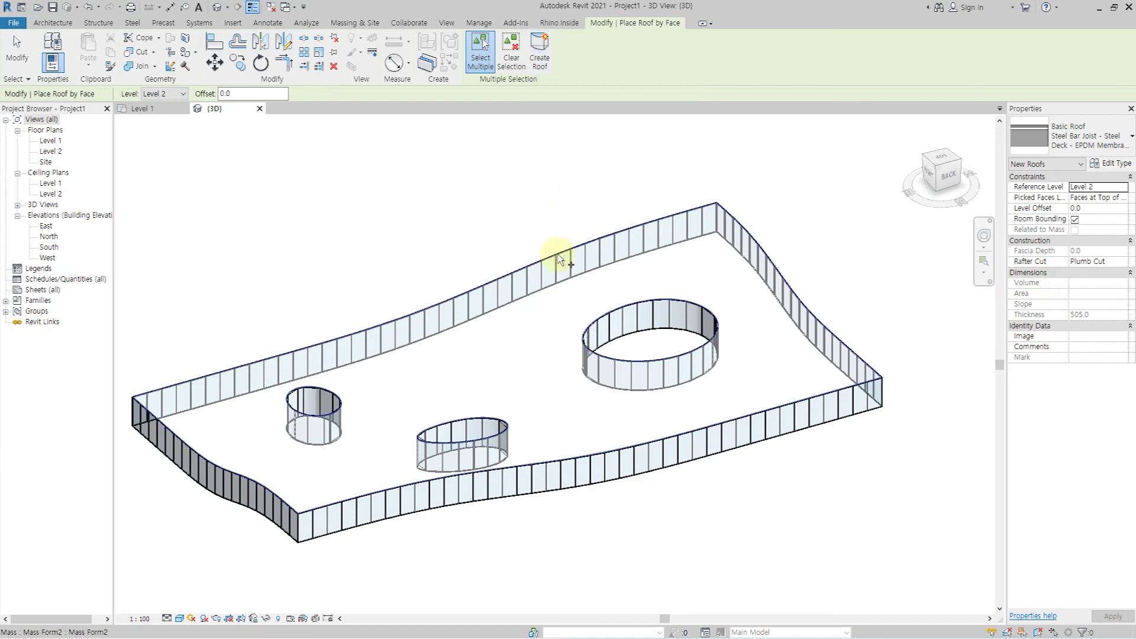
left_click(559, 259)
left_click(540, 57)
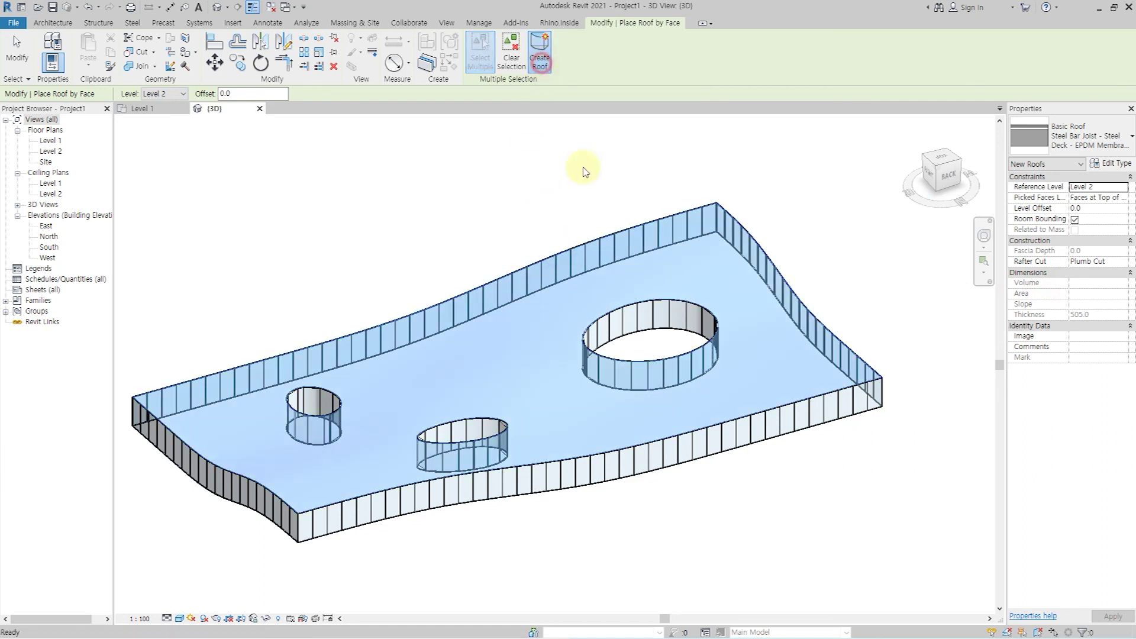
middle_click_drag(609, 527, 609, 464, "shift")
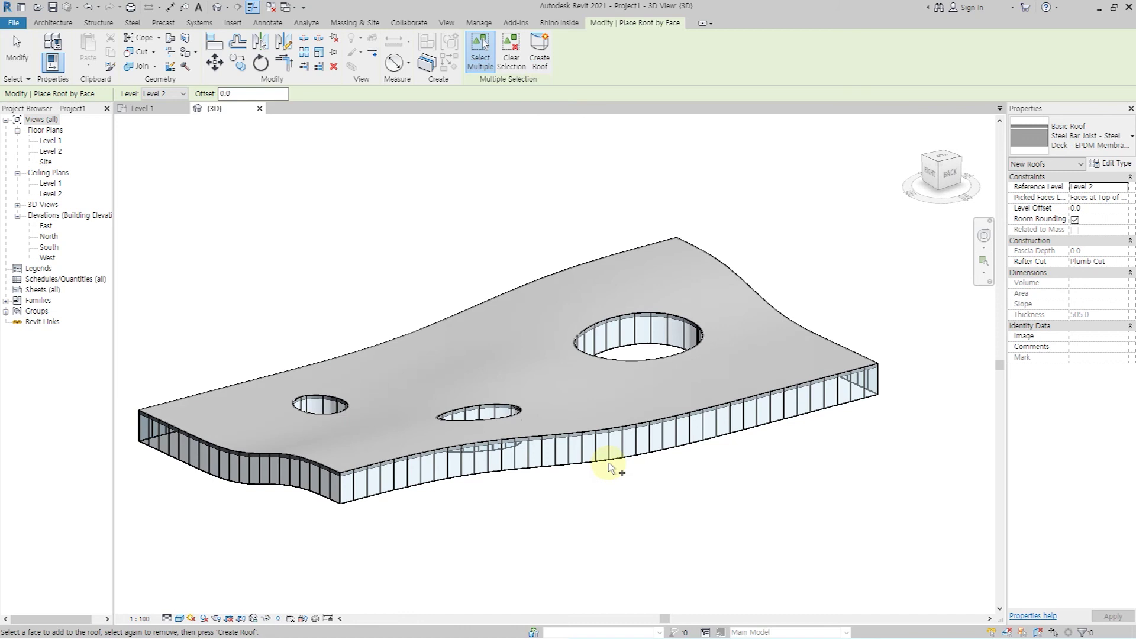
left_click(540, 58)
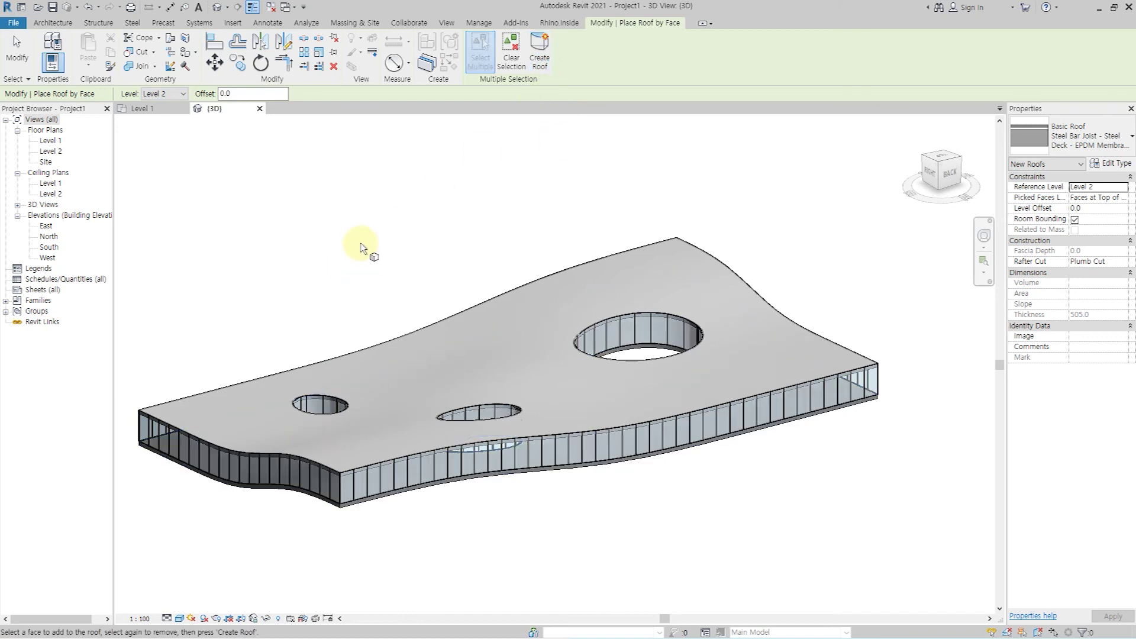
key("Escape")
mouse_move(723, 342)
middle_mouse_down("shift")
mouse_move(608, 338)
mouse_move(537, 266)
mouse_move(392, 373)
mouse_move(680, 406)
mouse_move(439, 406)
mouse_move(792, 406)
mouse_move(406, 297)
mouse_move(396, 348)
mouse_move(585, 406)
mouse_move(753, 414)
mouse_move(469, 469)
mouse_move(586, 416)
mouse_move(593, 398)
mouse_move(601, 421)
mouse_move(611, 409)
mouse_move(545, 462)
mouse_move(621, 471)
middle_mouse_up("shift")
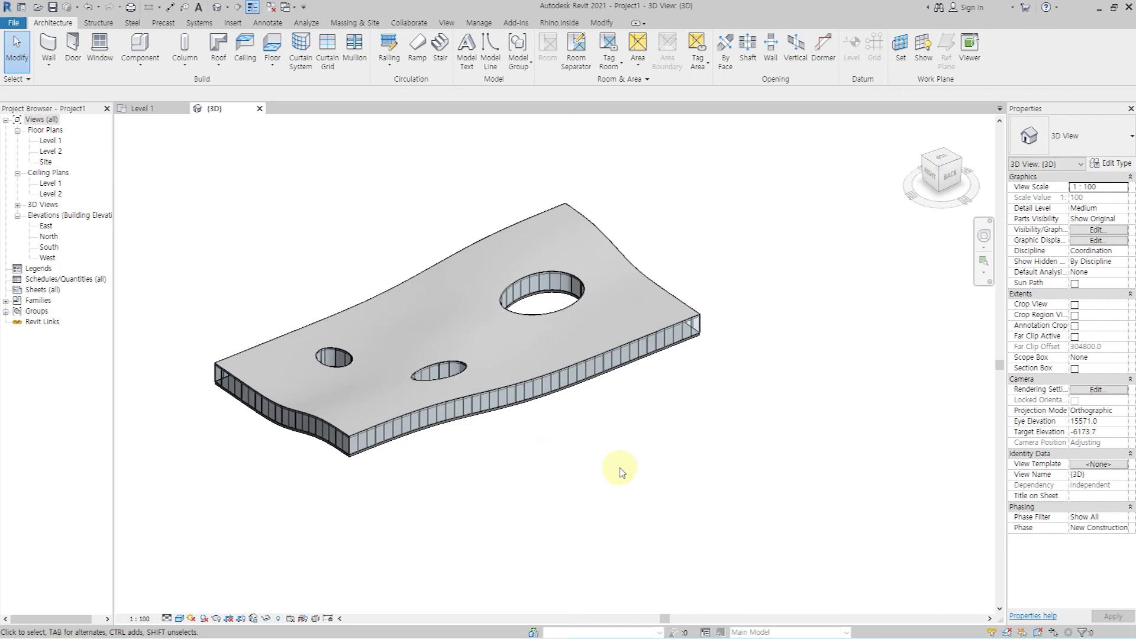